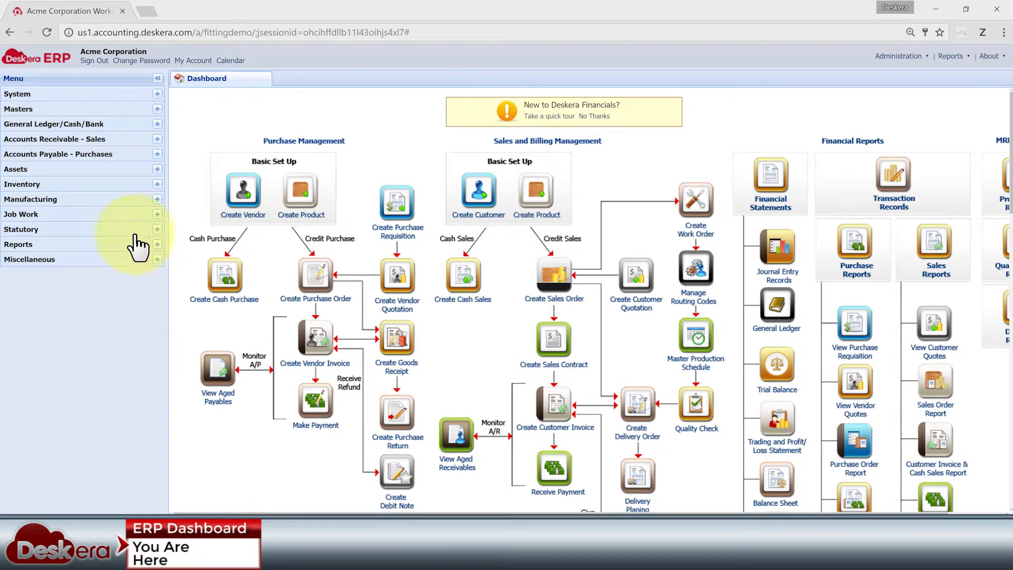
# Expand the Manufacturing module with its Reports, Entry and Master groups, and open the Product Master.
pyautogui.click(156, 198)
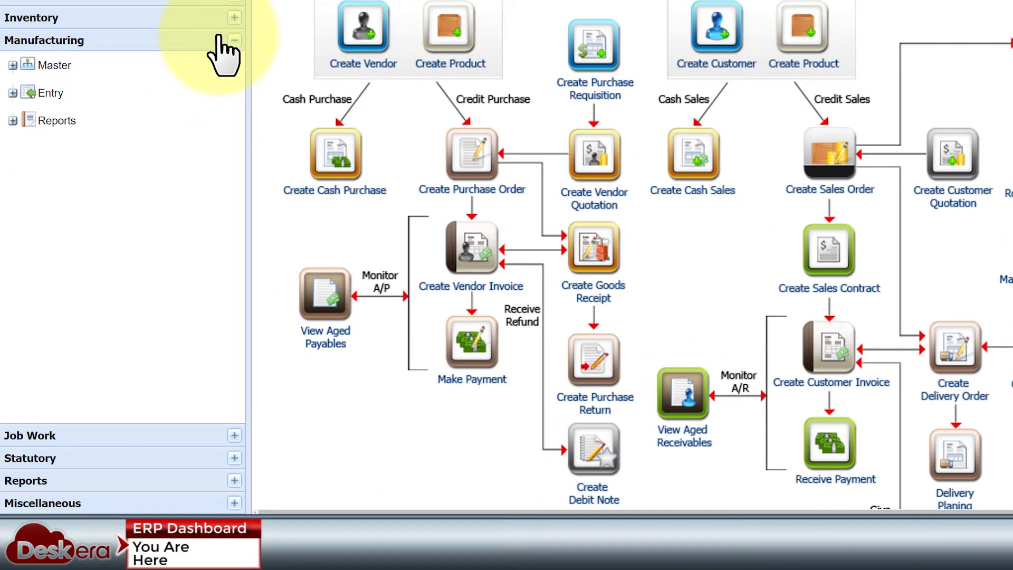
pyautogui.click(13, 121)
pyautogui.click(14, 93)
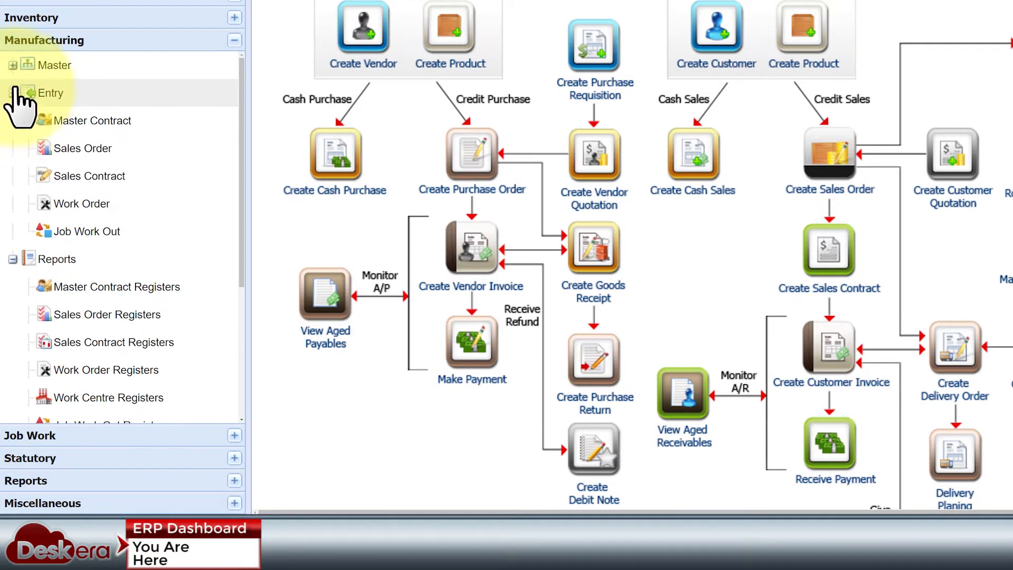
pyautogui.click(13, 65)
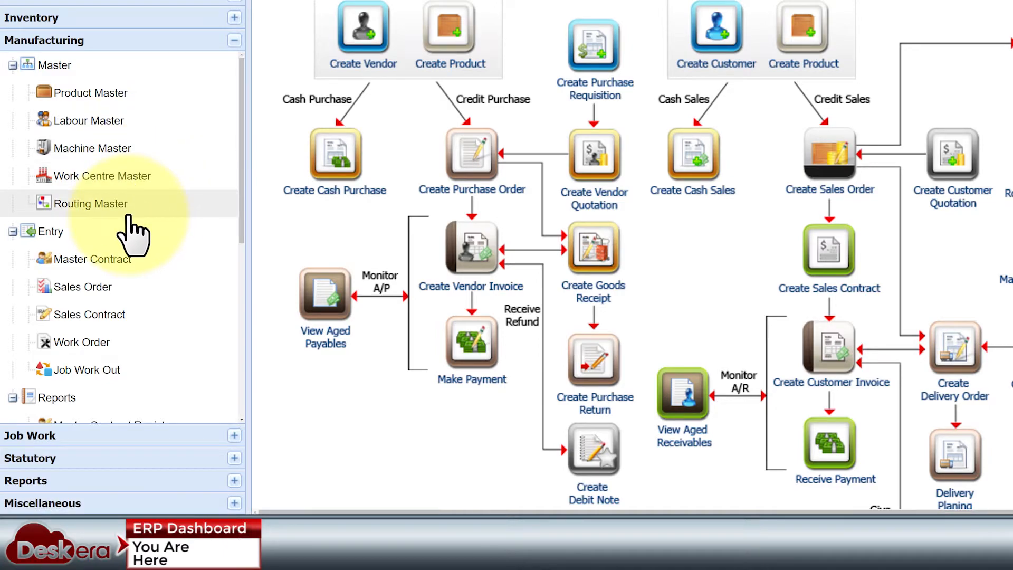
pyautogui.click(105, 94)
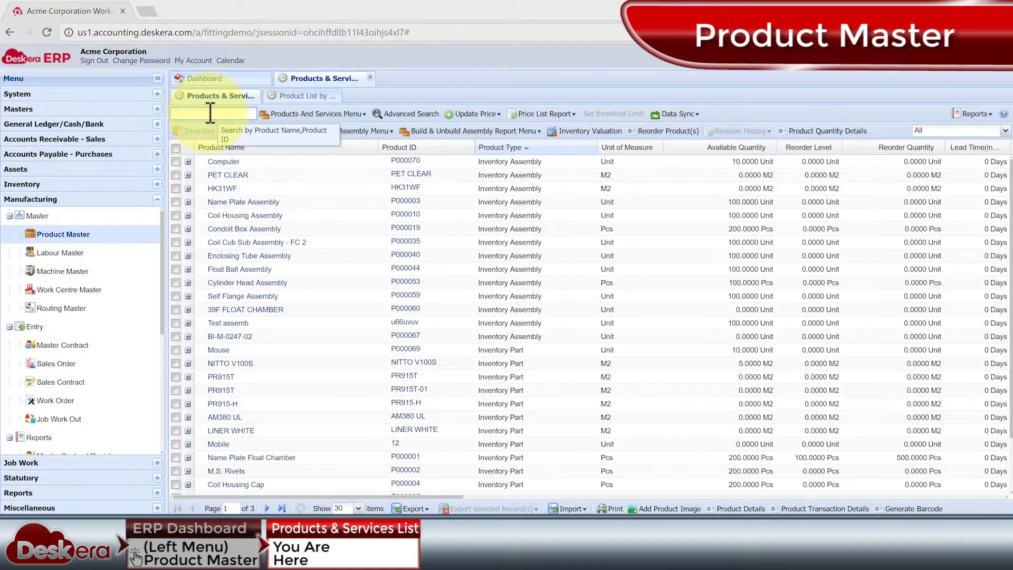
# Search the product list for "39f" and open the 39F FLOAT CHAMBER product for editing.
pyautogui.click(210, 112)
pyautogui.write('39f')
pyautogui.click(176, 162)
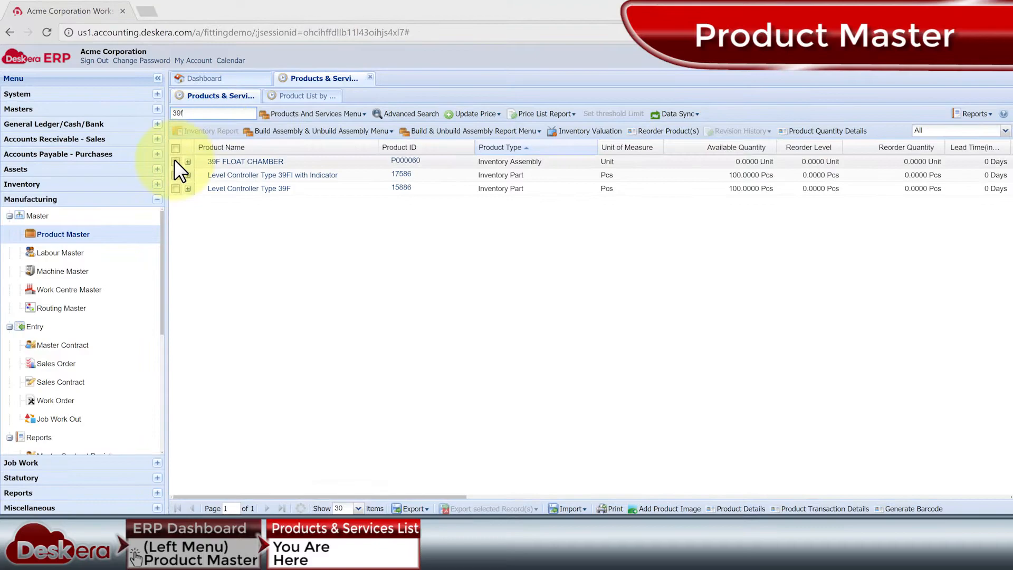
pyautogui.click(337, 114)
pyautogui.click(353, 147)
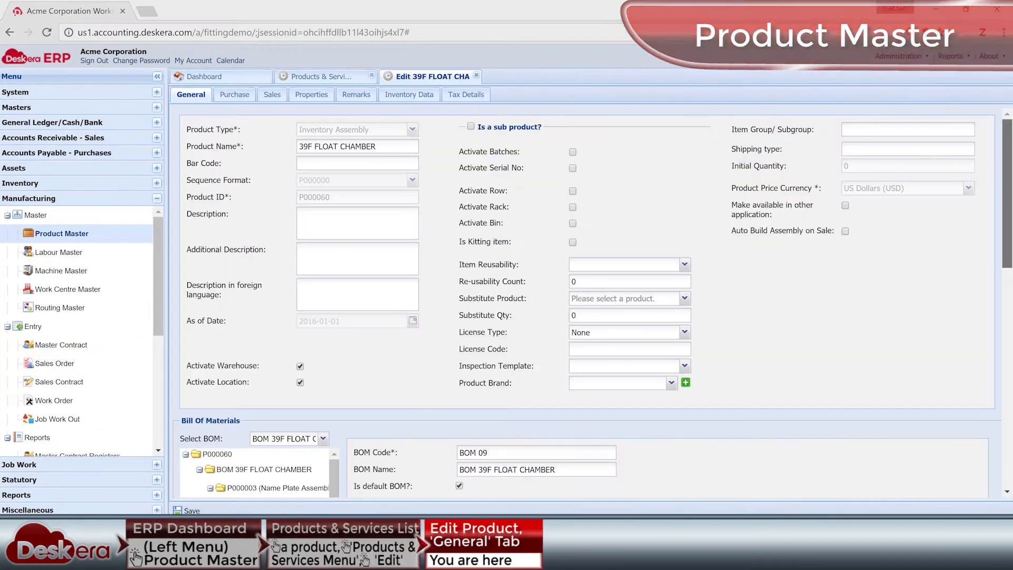
# Examine the product's Bill of Materials, including its component tree, BOM code and the list of component quantities and costs.
pyautogui.scroll(-3, 580, 295)
pyautogui.scroll(-5, 580, 295)
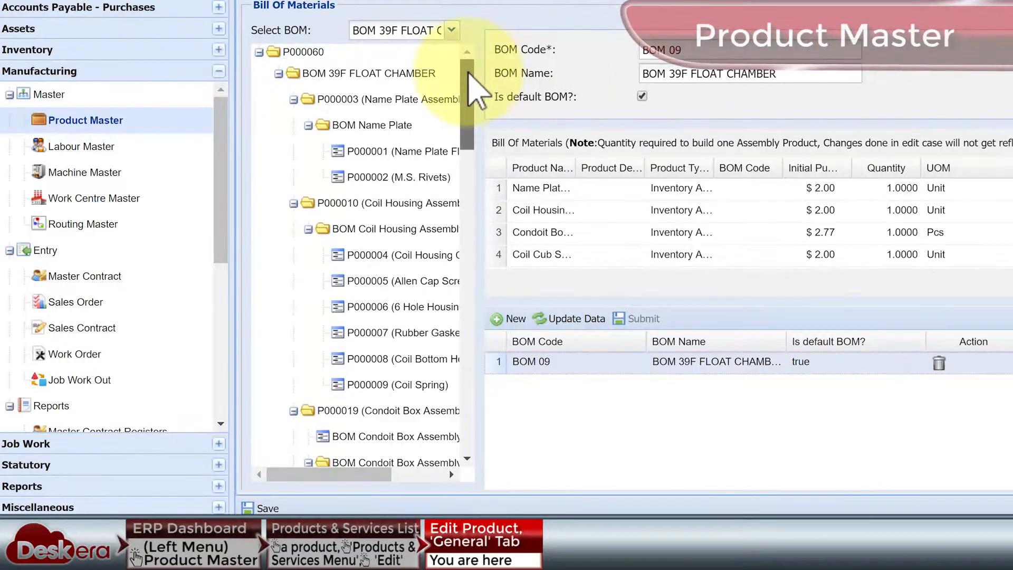
pyautogui.moveTo(469, 74); pyautogui.dragTo(498, 90)
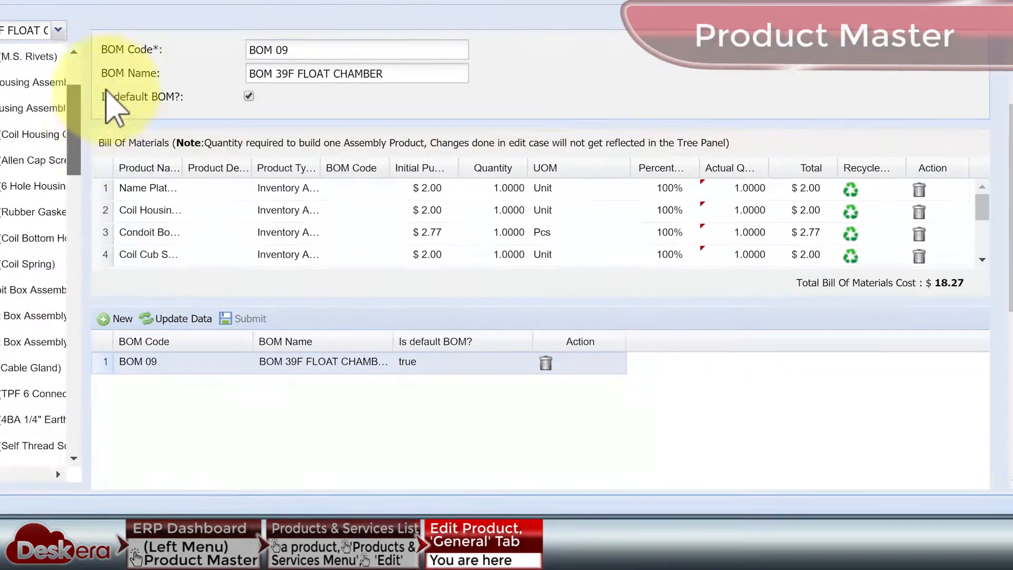
pyautogui.moveTo(106, 90); pyautogui.dragTo(103, 61)
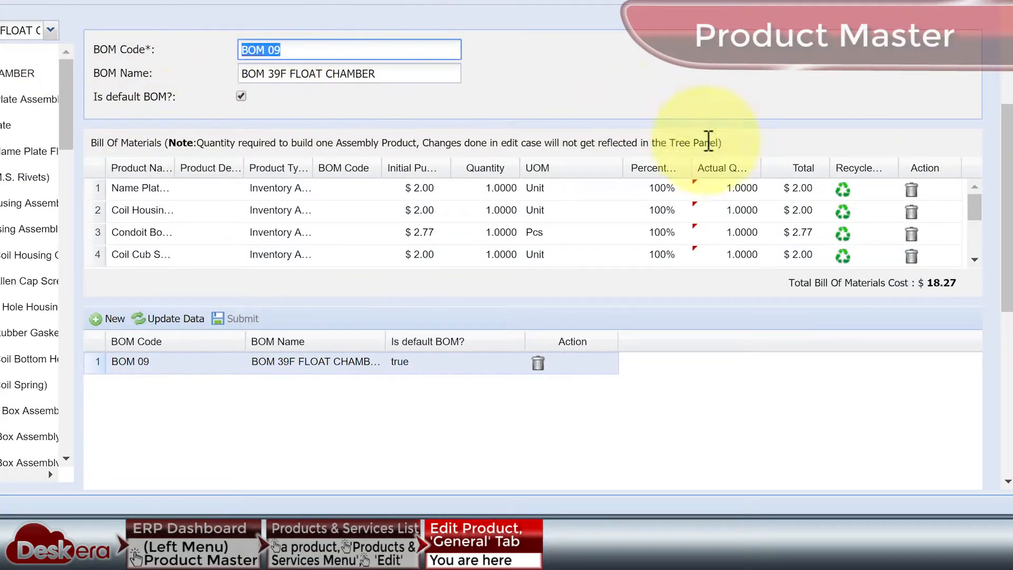
pyautogui.moveTo(977, 215)
pyautogui.mouseDown()
pyautogui.moveTo(988, 253)
pyautogui.moveTo(978, 196)
pyautogui.mouseUp()
pyautogui.scroll(5, 686, 216)
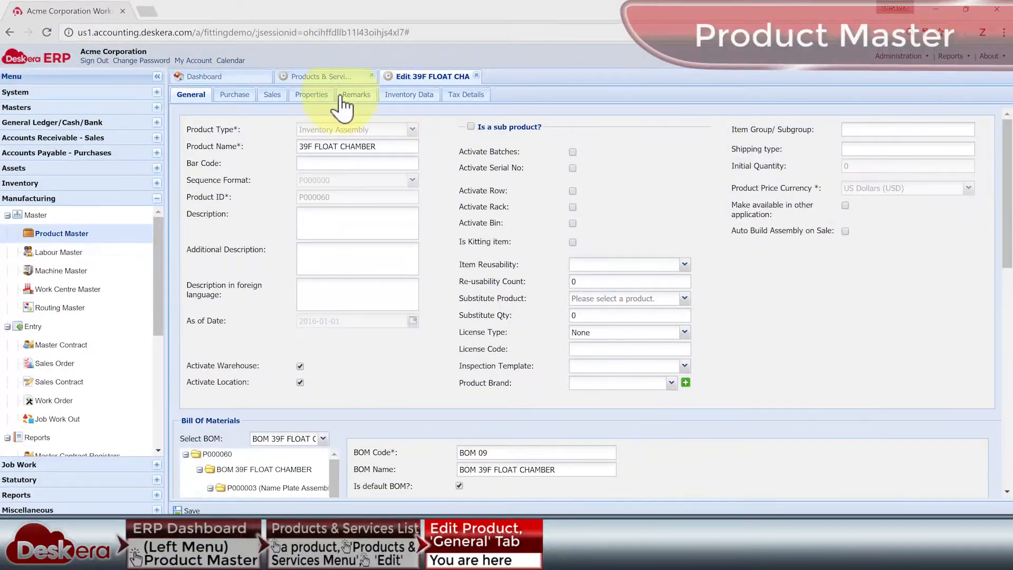
# Load the BOM 09 quality check entry from the product's properties and review the available quality parameters and quality groups.
pyautogui.click(316, 95)
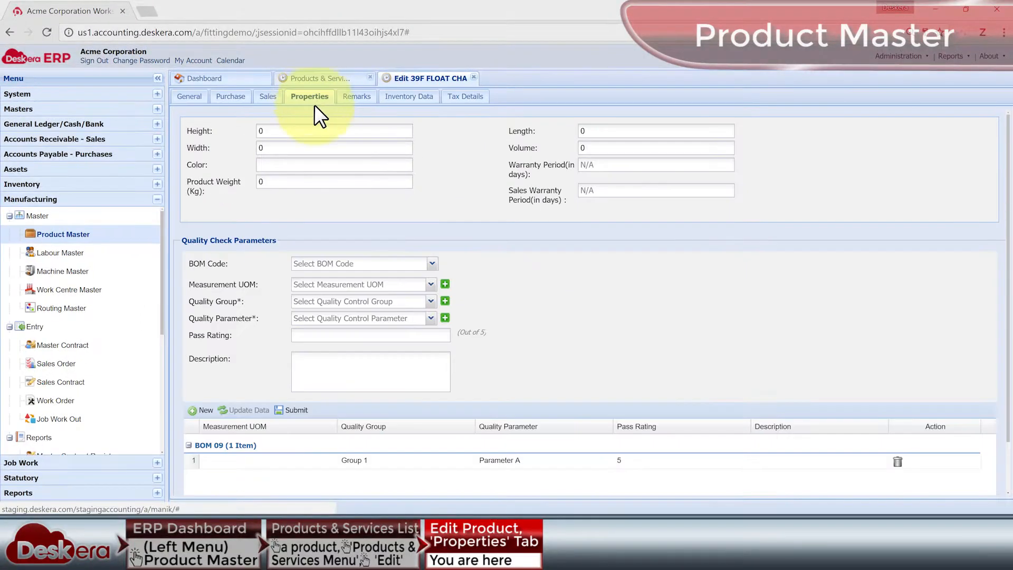
pyautogui.click(357, 460)
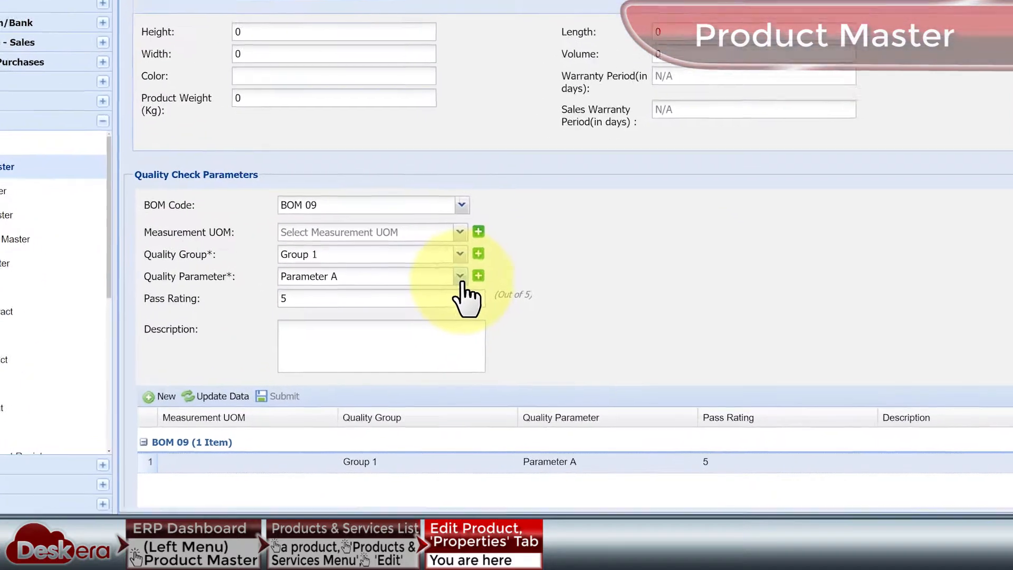
pyautogui.click(432, 321)
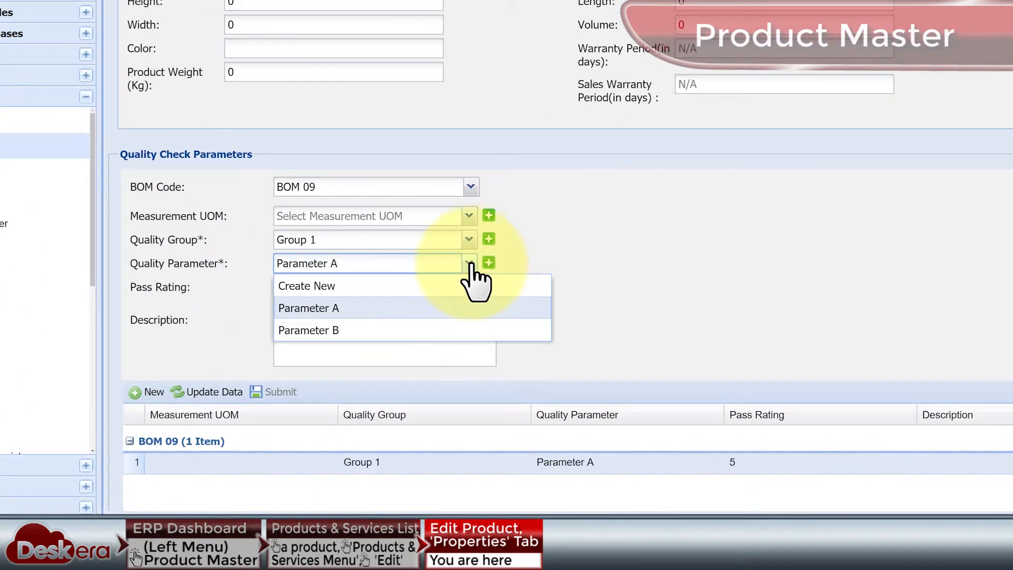
pyautogui.click(469, 263)
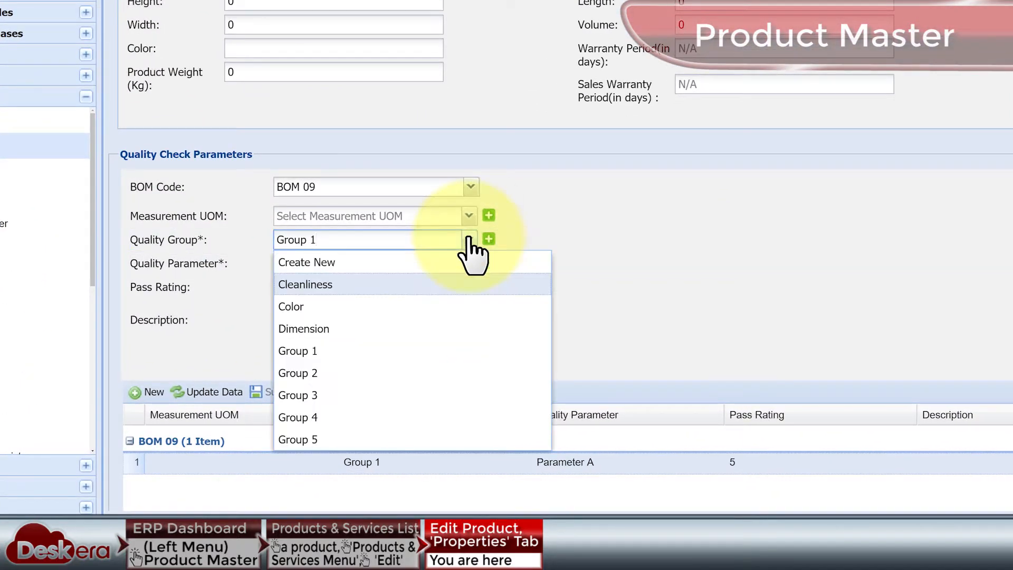
pyautogui.click(469, 243)
pyautogui.moveTo(384, 290); pyautogui.dragTo(278, 309)
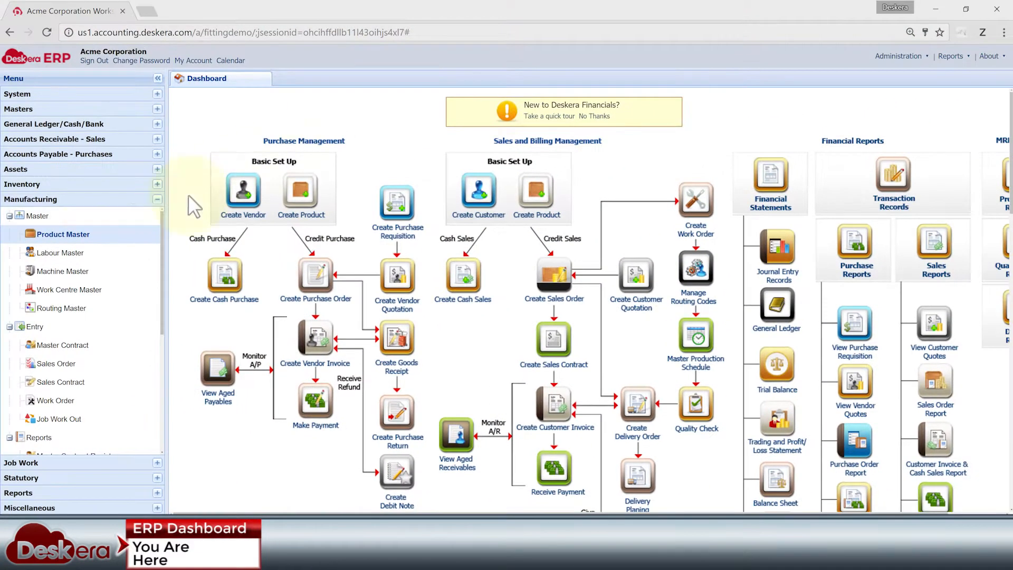
# Open the Labour Master and start a new labour record.
pyautogui.click(57, 253)
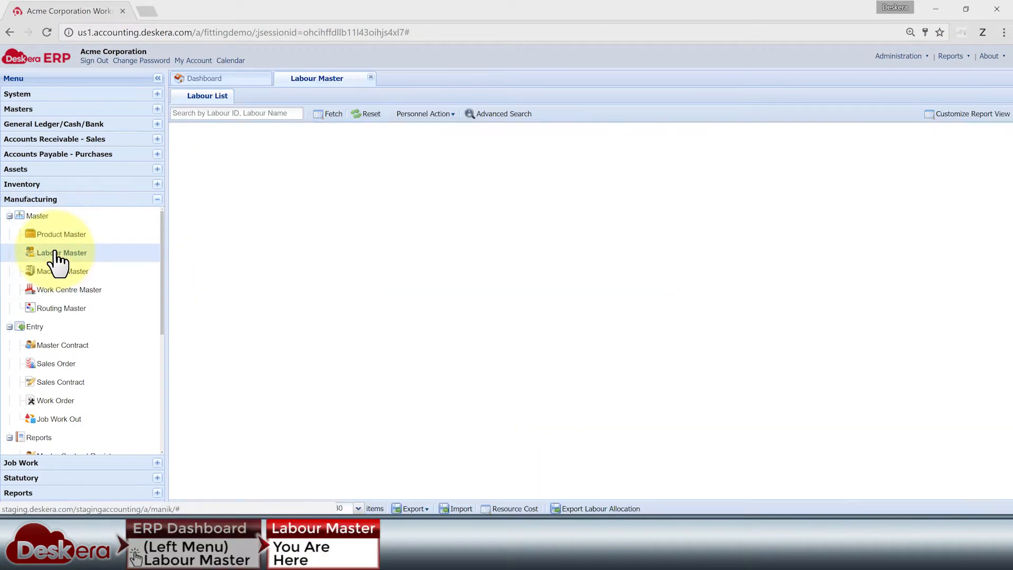
pyautogui.click(445, 116)
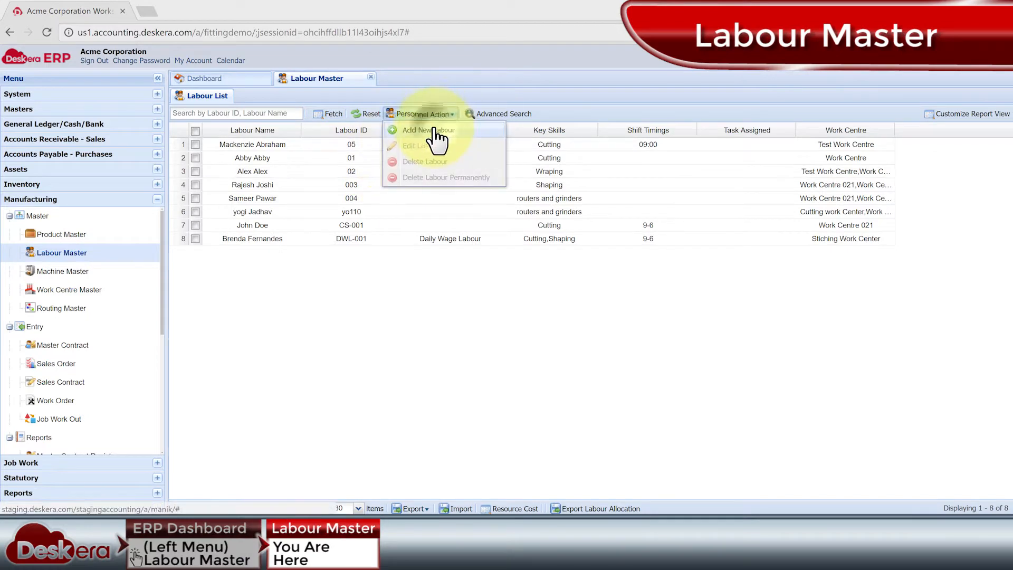
pyautogui.click(437, 131)
# Pick a key skill and the work centre named Work Centre for the new labour record.
pyautogui.click(858, 141)
pyautogui.click(791, 235)
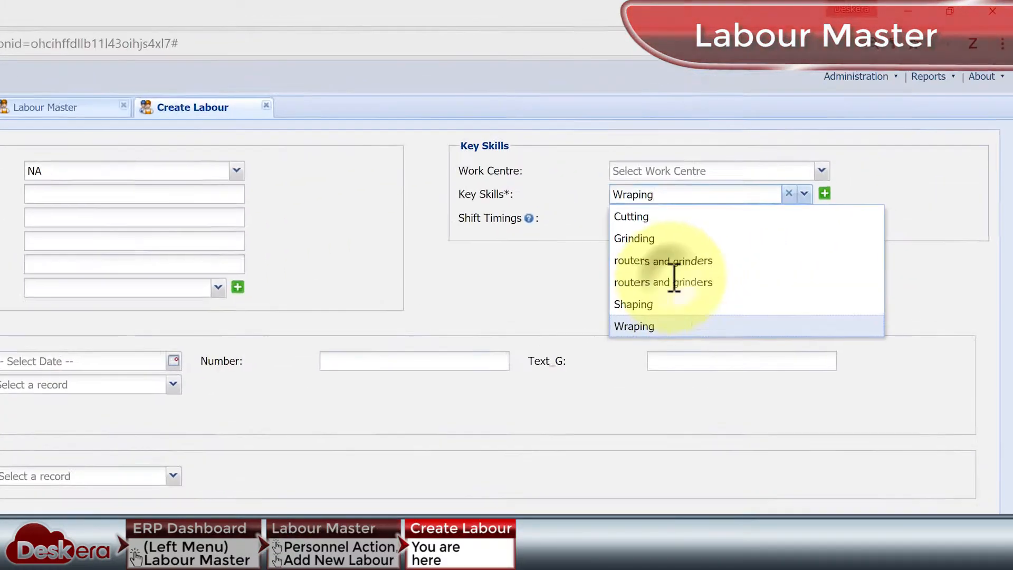
pyautogui.click(674, 283)
pyautogui.click(649, 239)
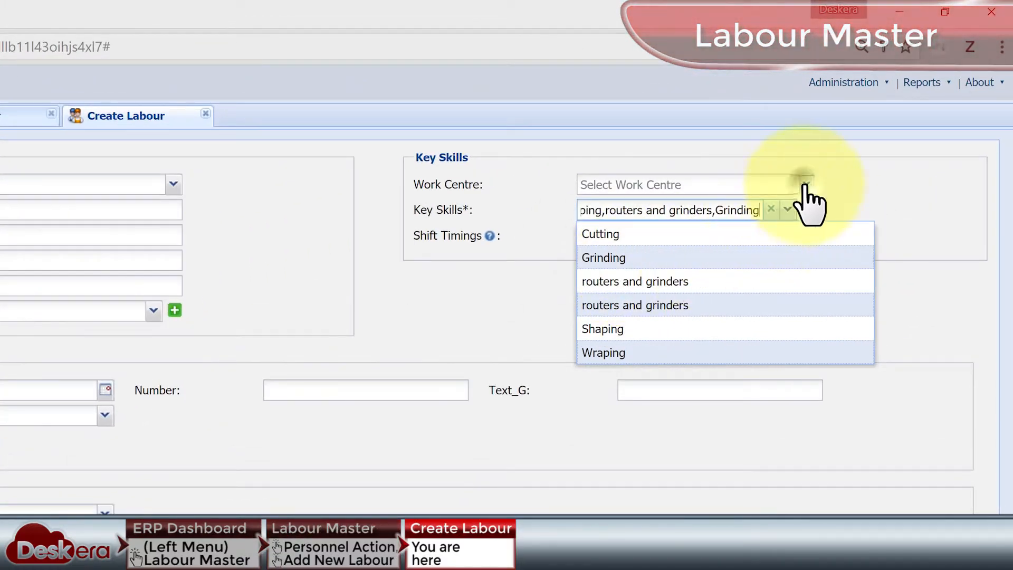
pyautogui.click(806, 185)
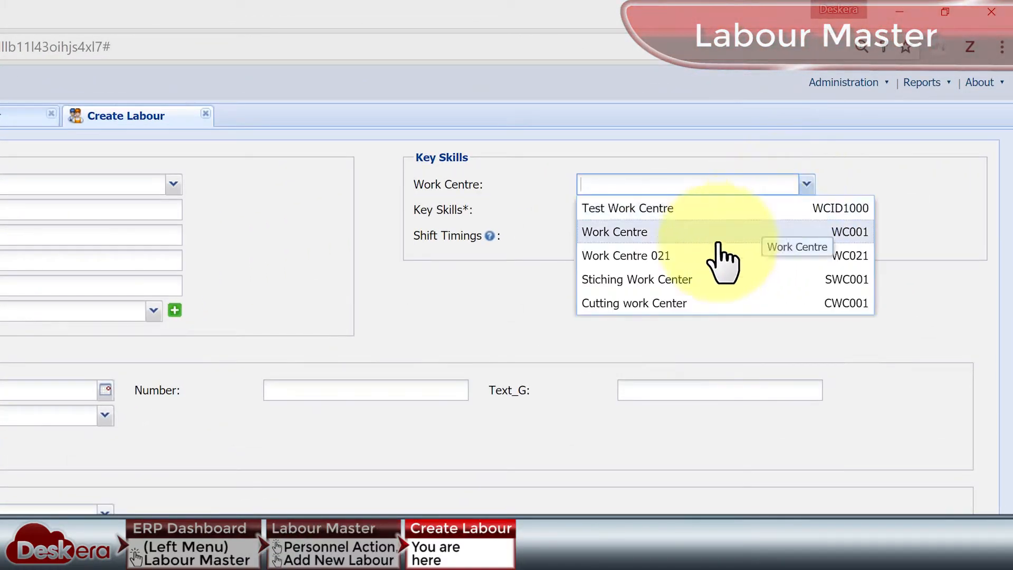
pyautogui.click(720, 233)
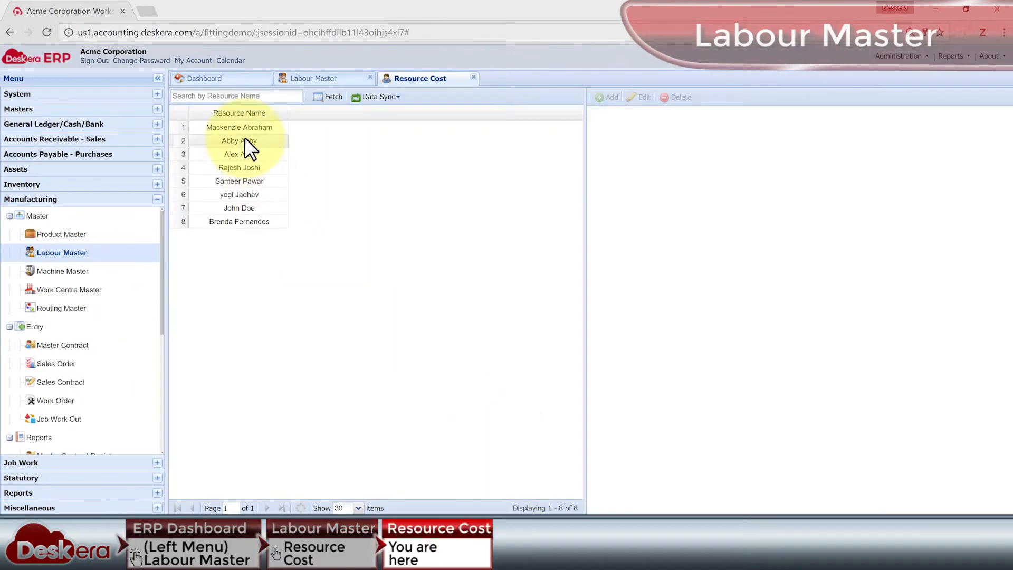
# Inspect the cost entry form and effective date calendar for the second listed resource without saving, and close the labour views.
pyautogui.click(244, 139)
pyautogui.click(608, 97)
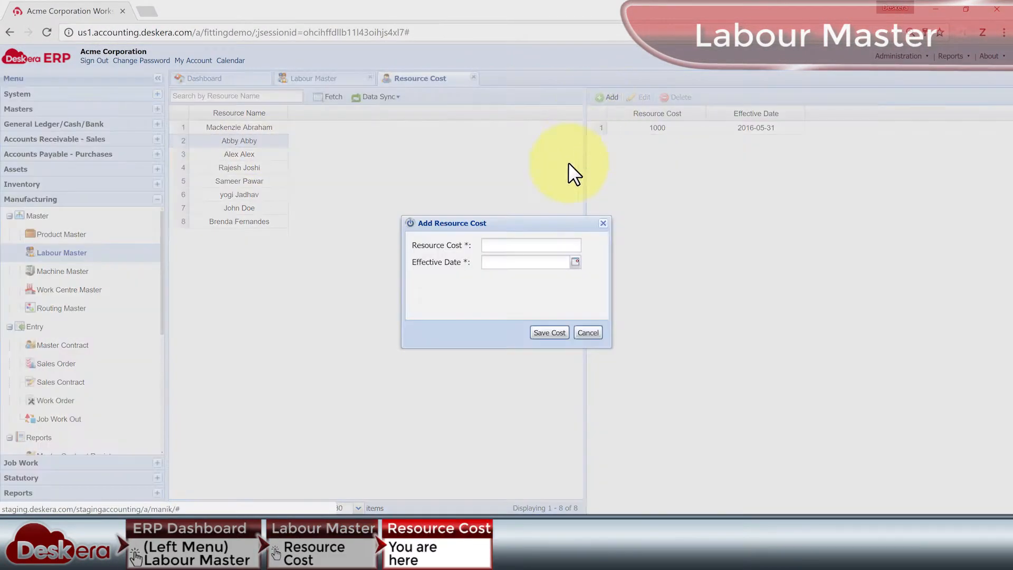
pyautogui.click(575, 263)
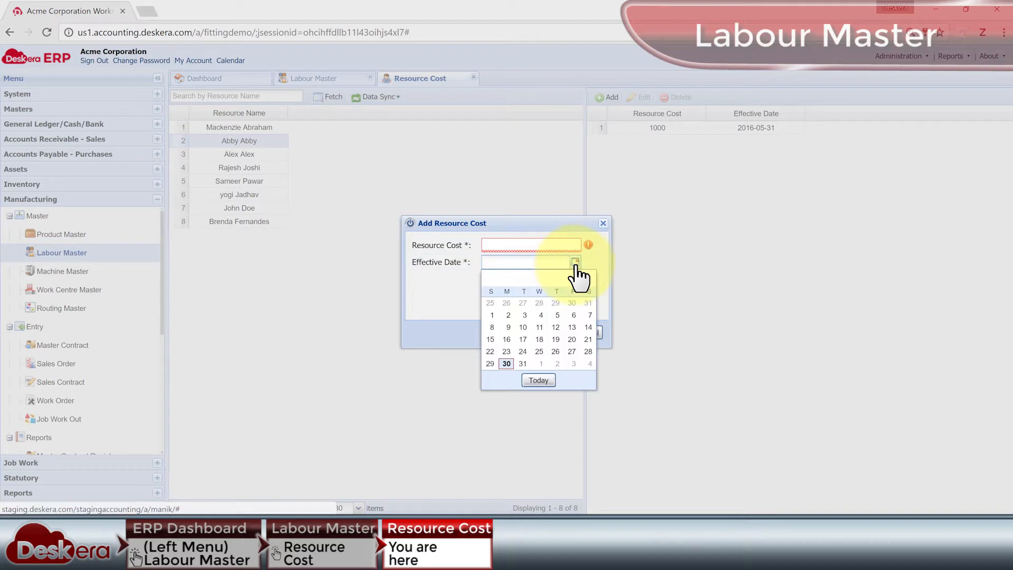
pyautogui.click(596, 261)
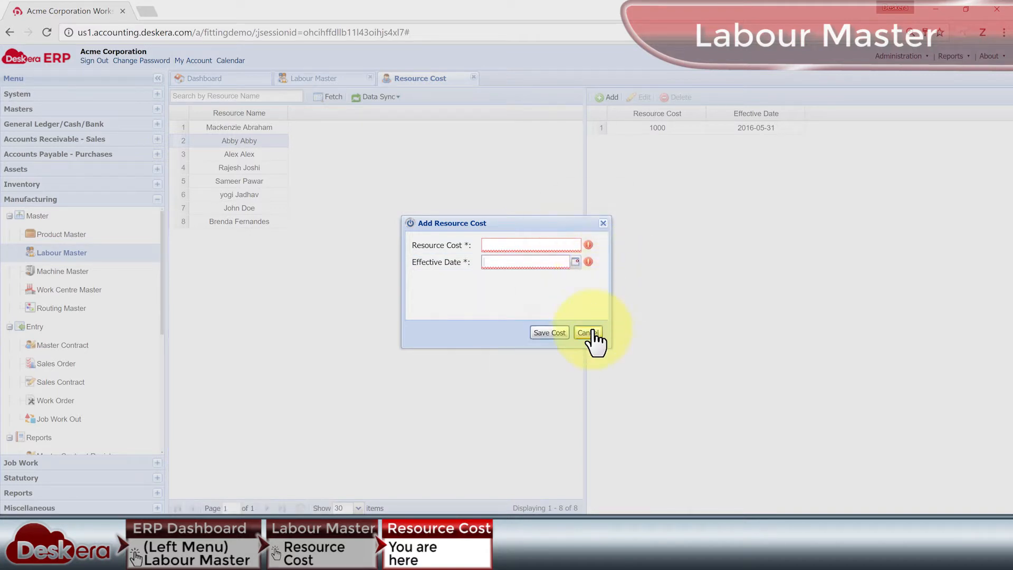
pyautogui.click(588, 333)
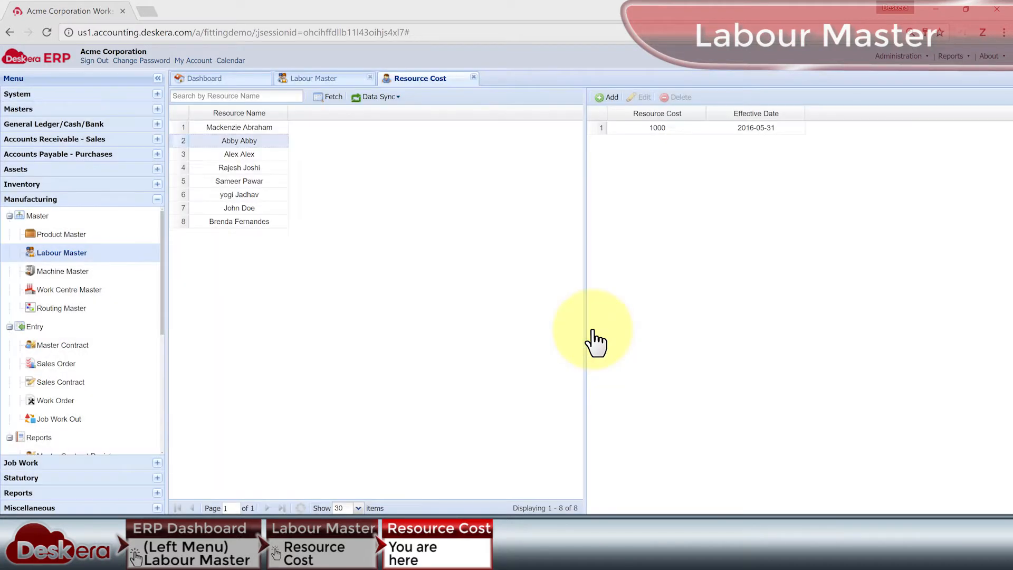
pyautogui.click(474, 77)
pyautogui.click(370, 77)
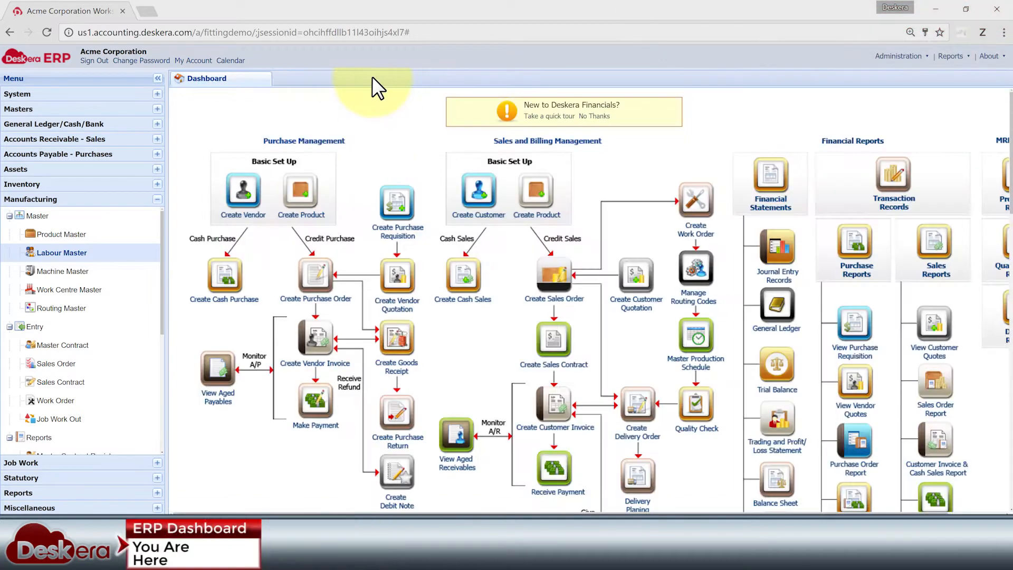
# Open the Machine Master, review its machine view filters, and open the first machine, Active machine, for editing.
pyautogui.click(74, 271)
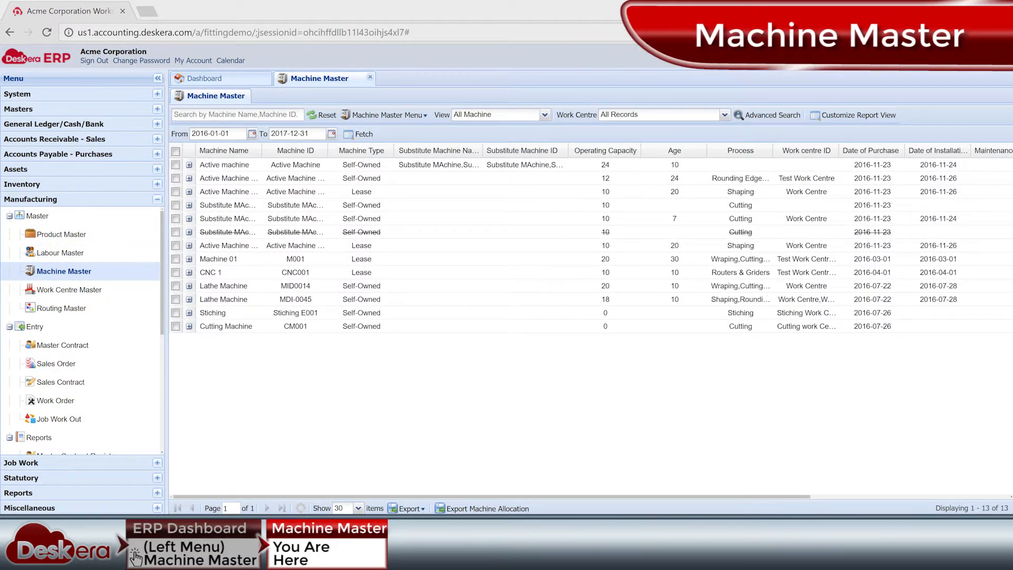
pyautogui.click(545, 115)
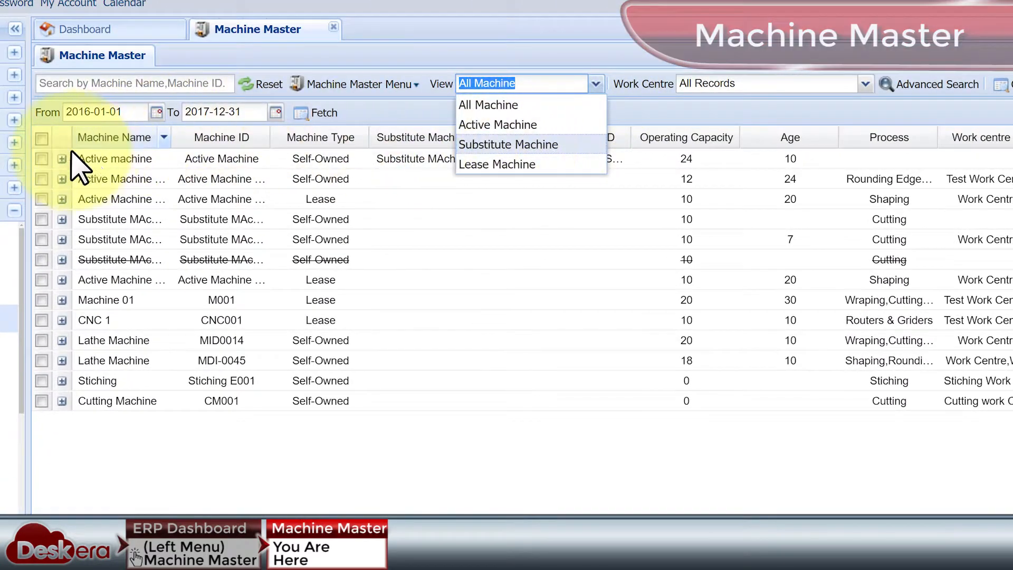
pyautogui.click(42, 159)
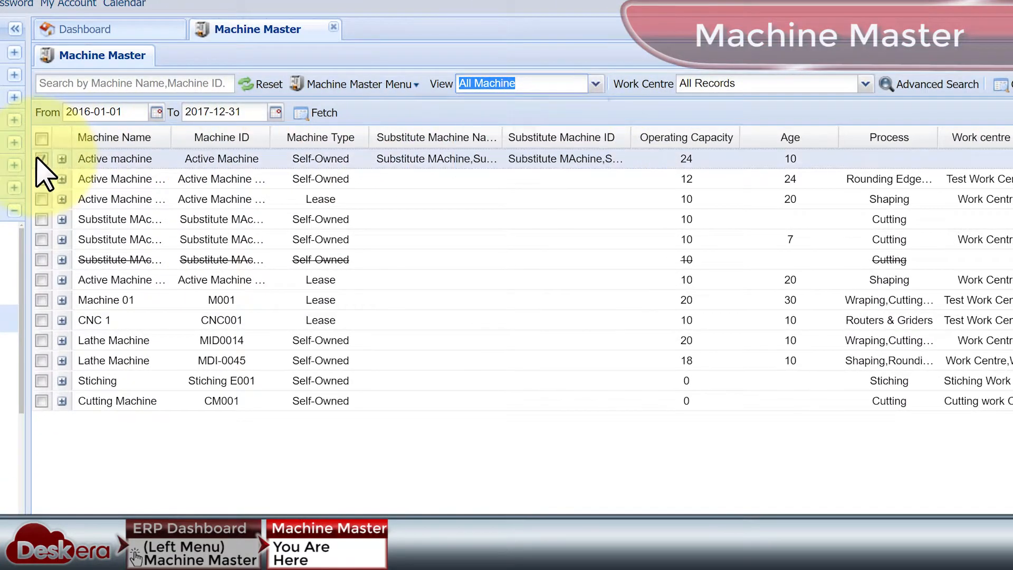
pyautogui.click(369, 85)
pyautogui.click(377, 152)
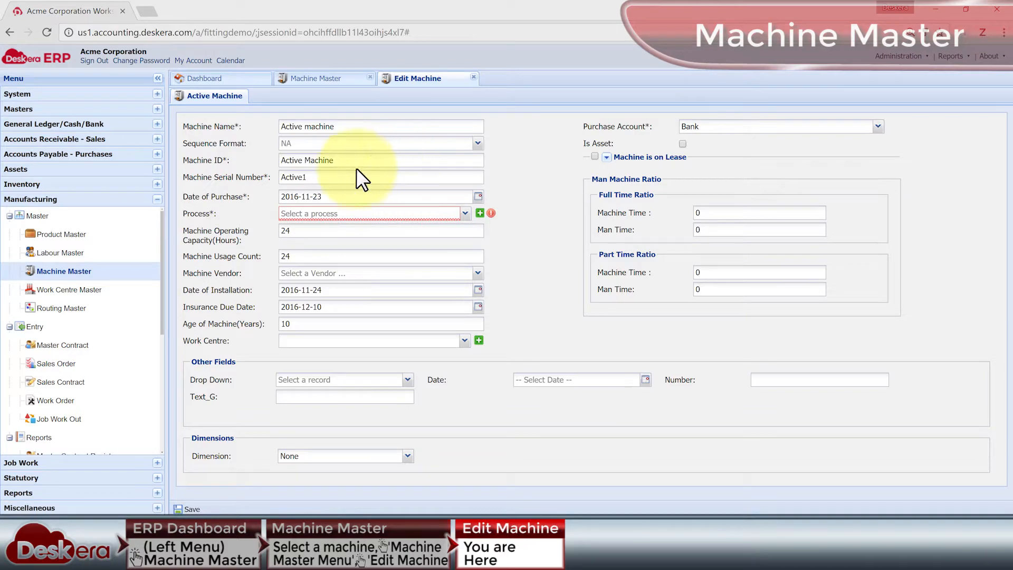
# Review the machine's serial number, purchase date, operating capacity and usage count fields, and look at the details required for a leased machine.
pyautogui.click(338, 177)
pyautogui.click(335, 195)
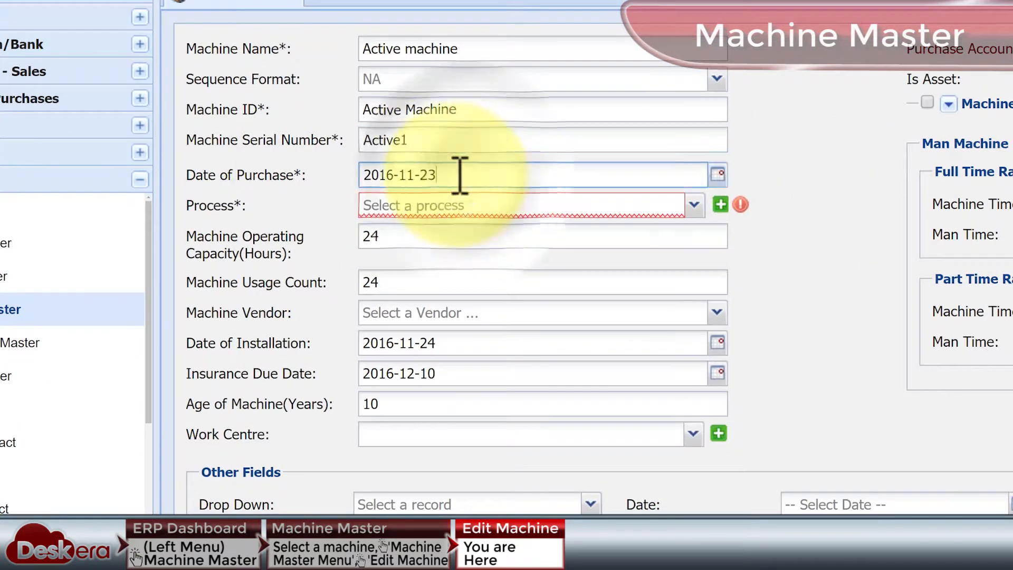
pyautogui.click(364, 240)
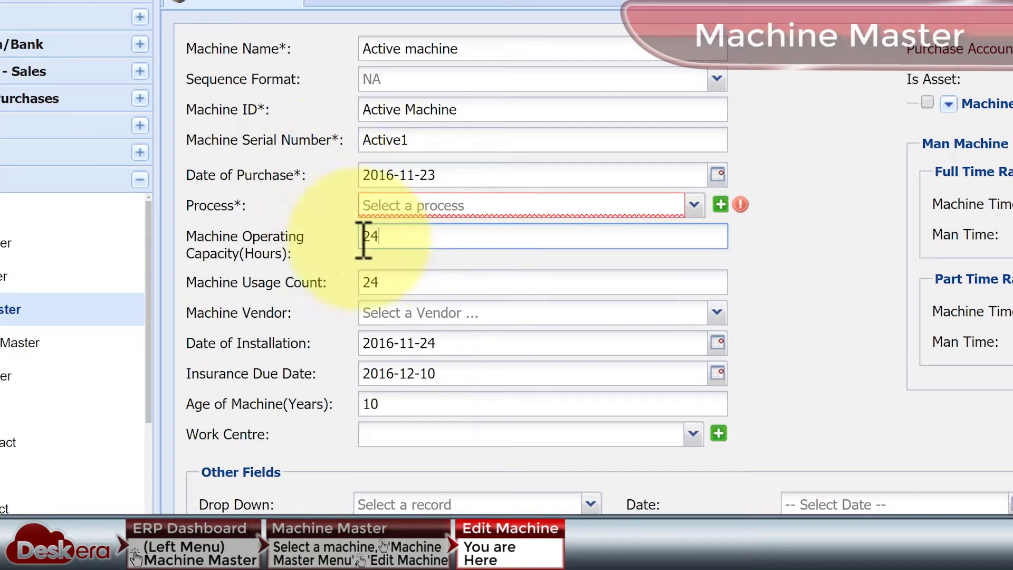
pyautogui.click(396, 282)
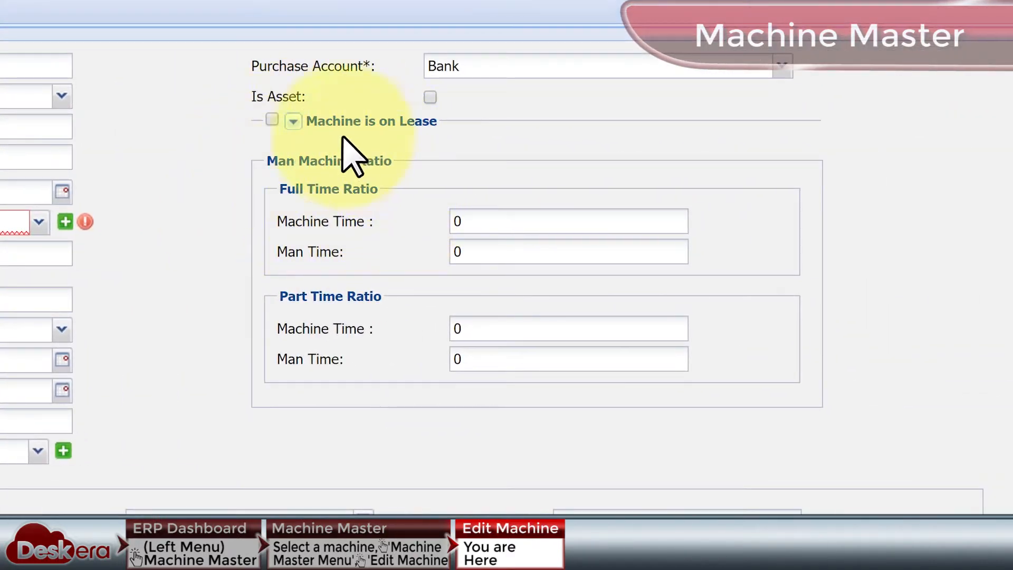
pyautogui.click(272, 119)
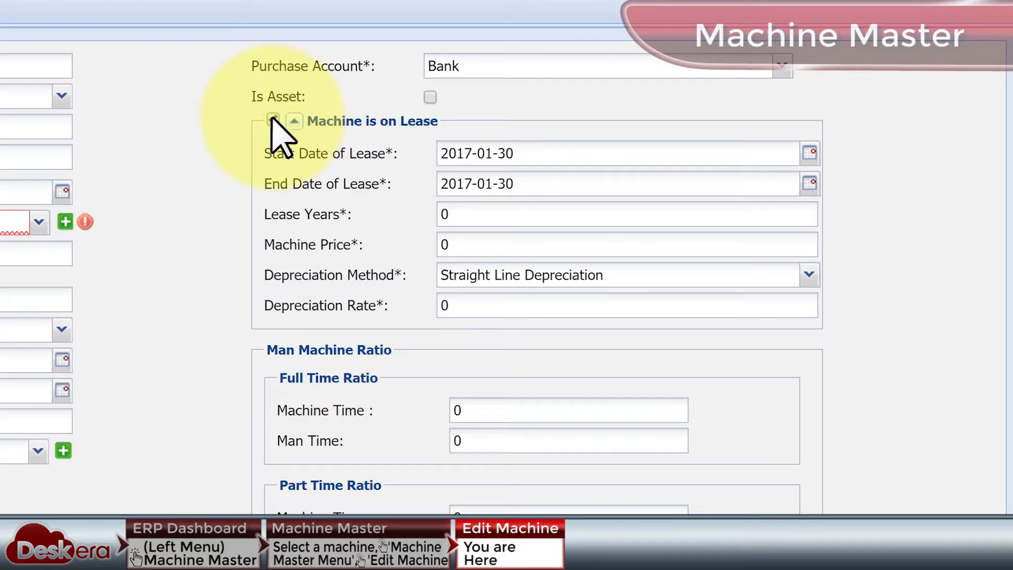
pyautogui.click(273, 119)
# Mark the machine as an asset and check the choices for its asset group and asset.
pyautogui.click(430, 97)
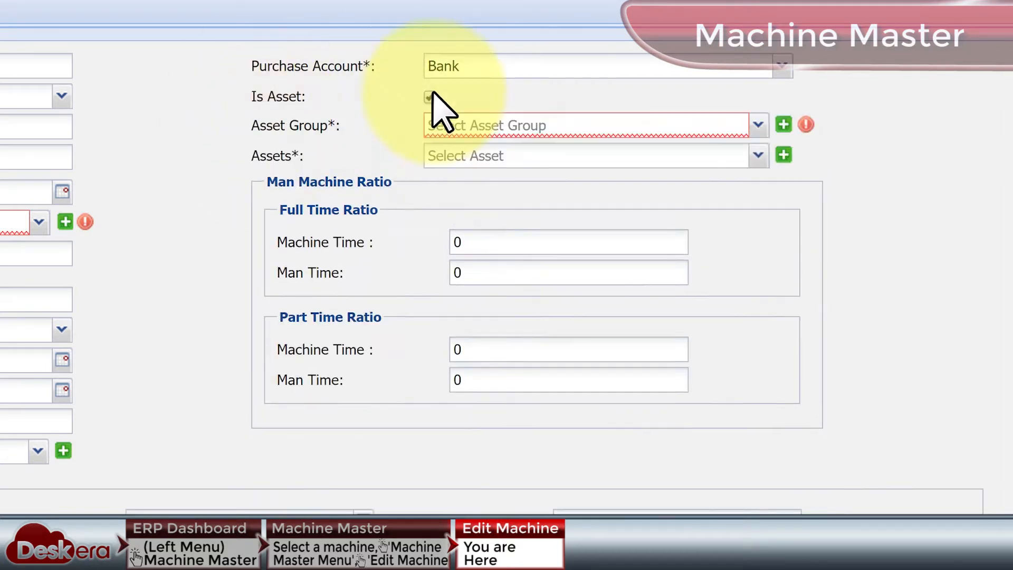
pyautogui.click(756, 134)
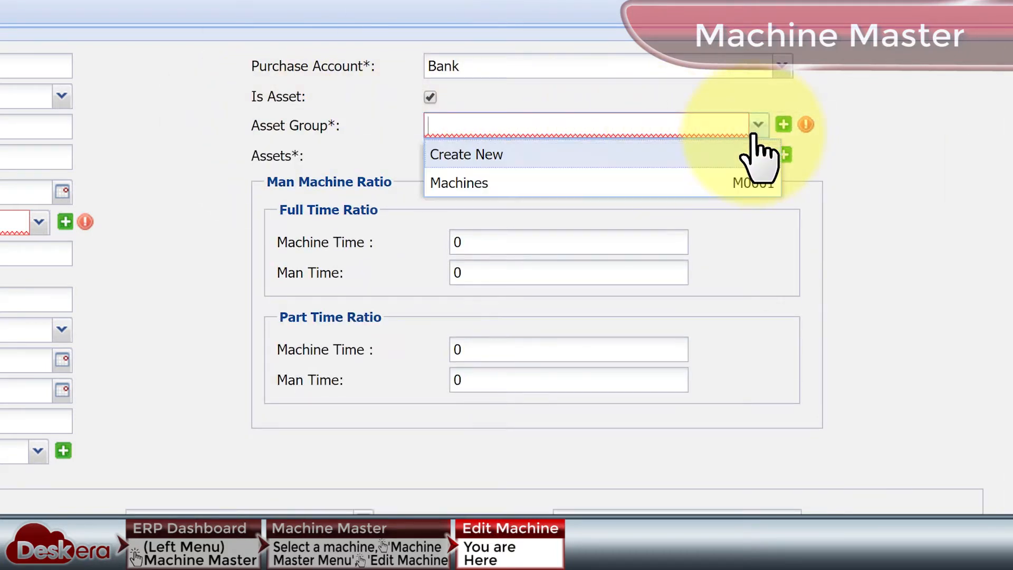
pyautogui.click(754, 133)
pyautogui.click(758, 154)
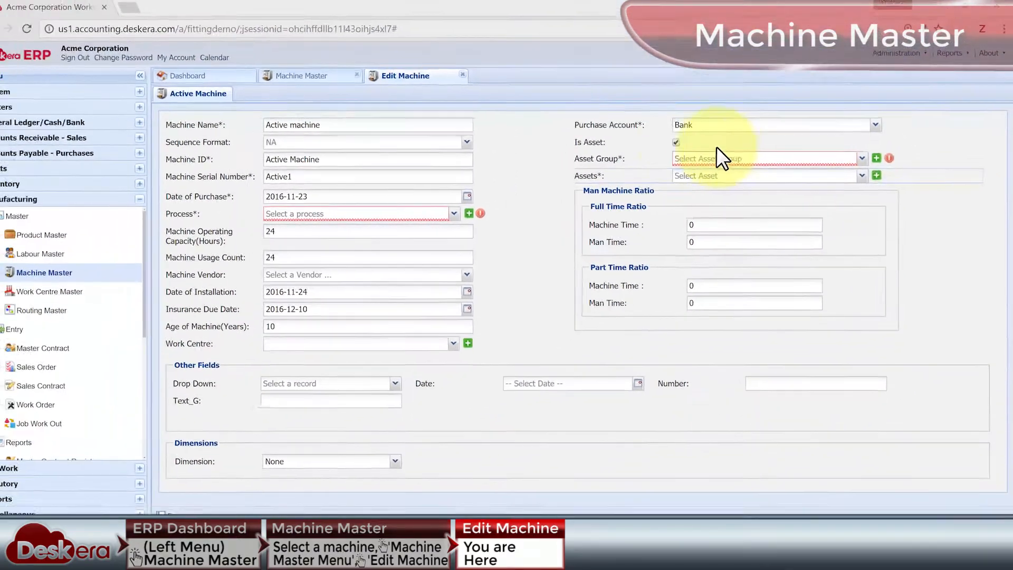
# Clear the machine's asset option and close both the machine form and the Machine Master without saving.
pyautogui.click(676, 142)
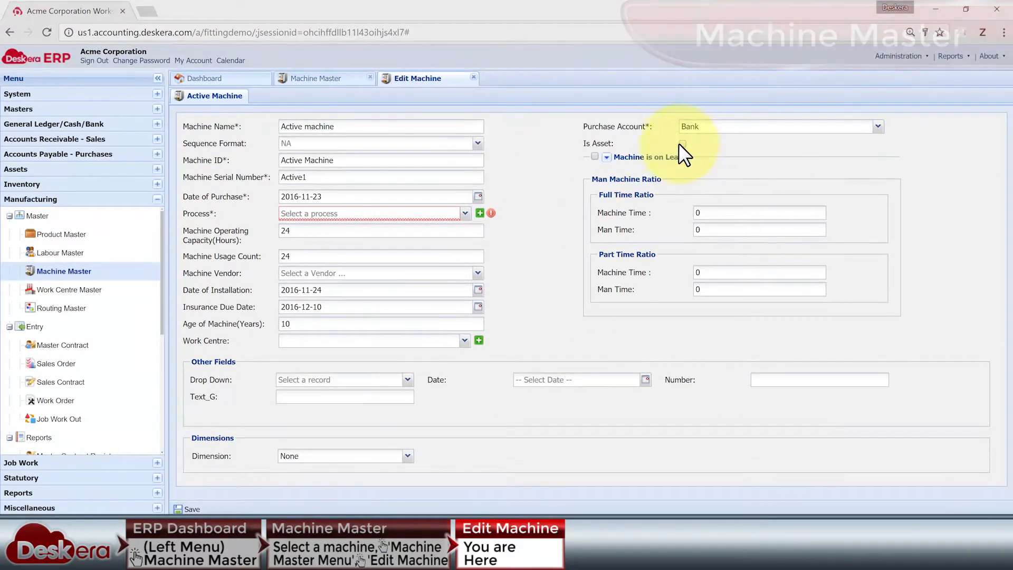
pyautogui.click(474, 77)
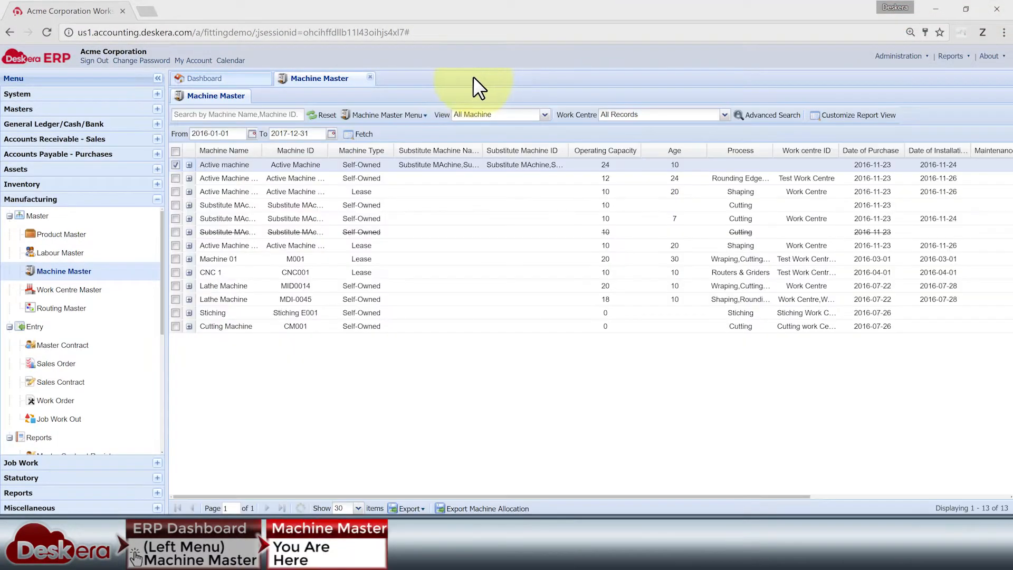
pyautogui.click(370, 77)
# Open the Work Centre Master and open Assembly work centre for editing.
pyautogui.click(100, 289)
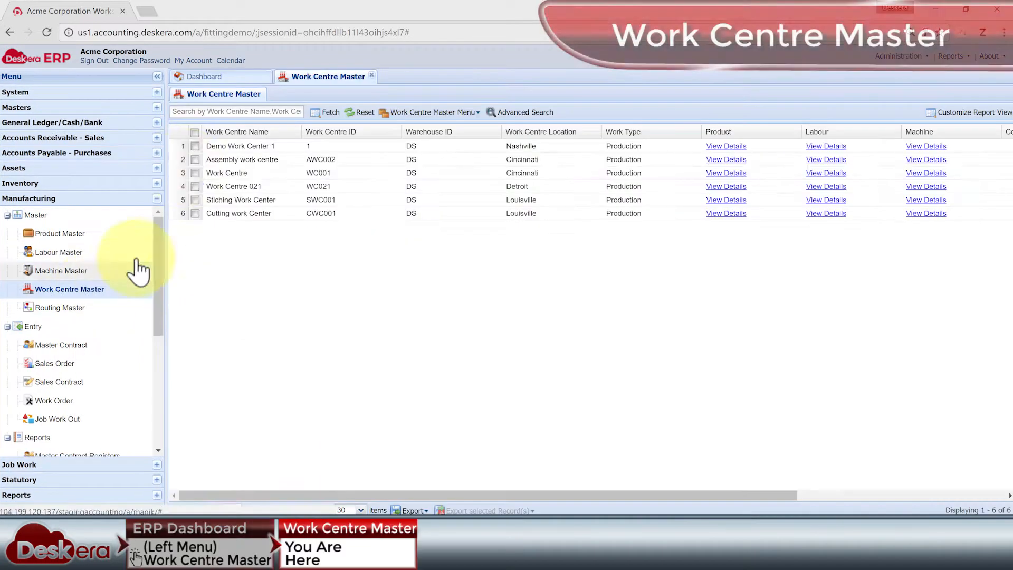
pyautogui.click(477, 120)
pyautogui.click(414, 143)
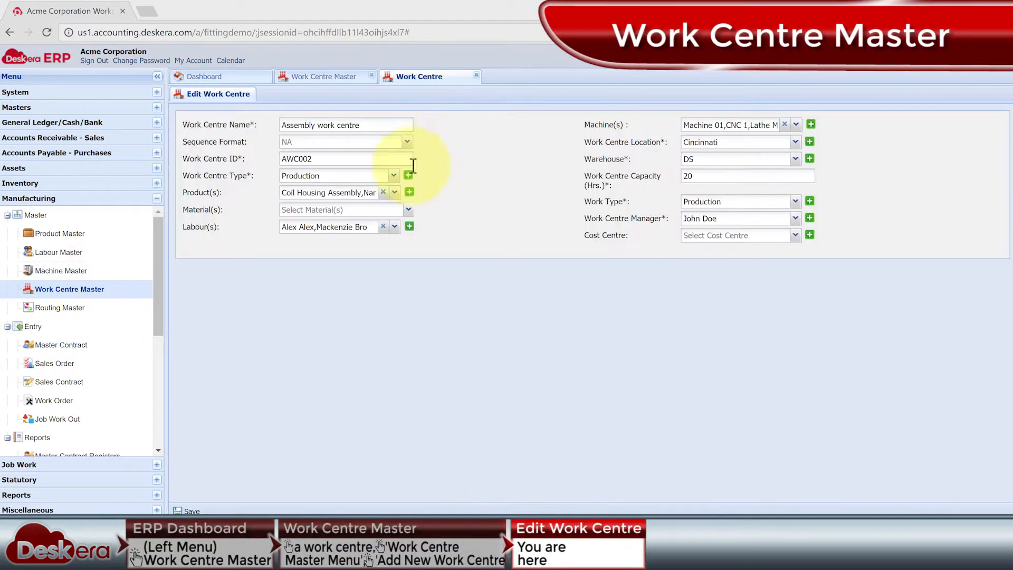
# Review the products and labours that can be assigned to the Assembly work centre.
pyautogui.click(399, 194)
pyautogui.click(515, 189)
pyautogui.click(347, 211)
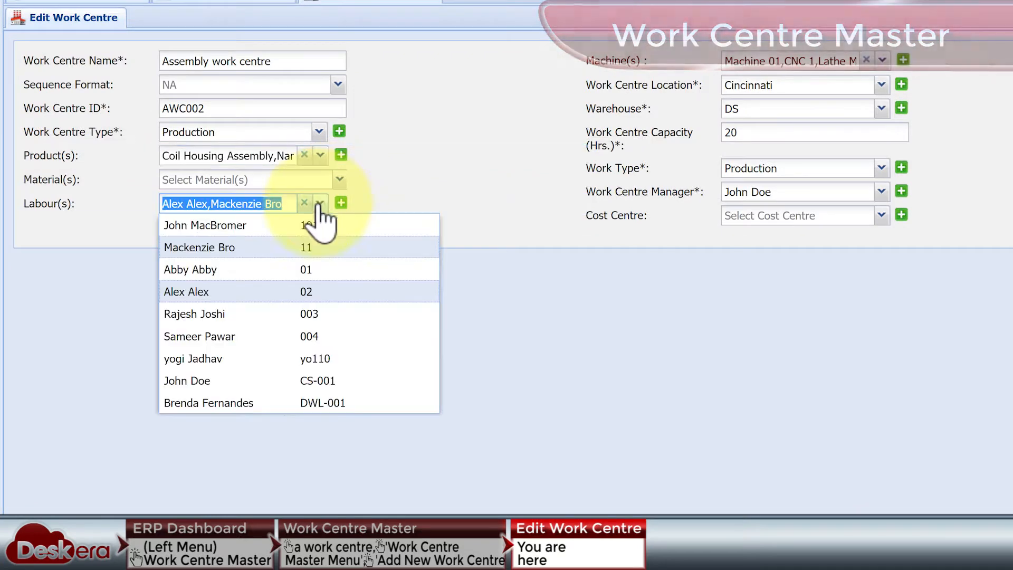
pyautogui.click(486, 187)
# Check the work centre's machine, work type, capacity, manager and warehouse fields and their available choices.
pyautogui.click(882, 61)
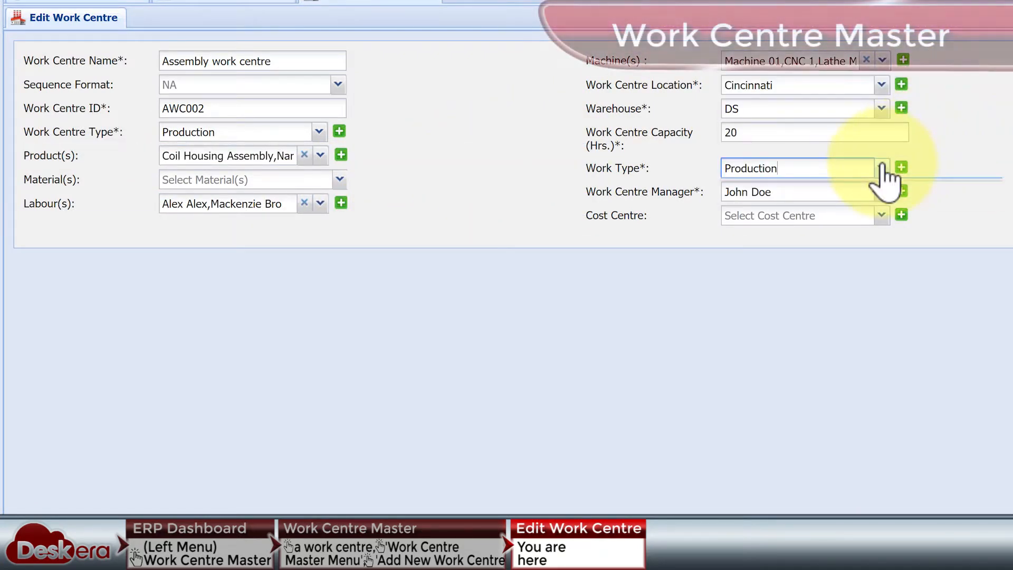
pyautogui.click(882, 167)
pyautogui.click(967, 110)
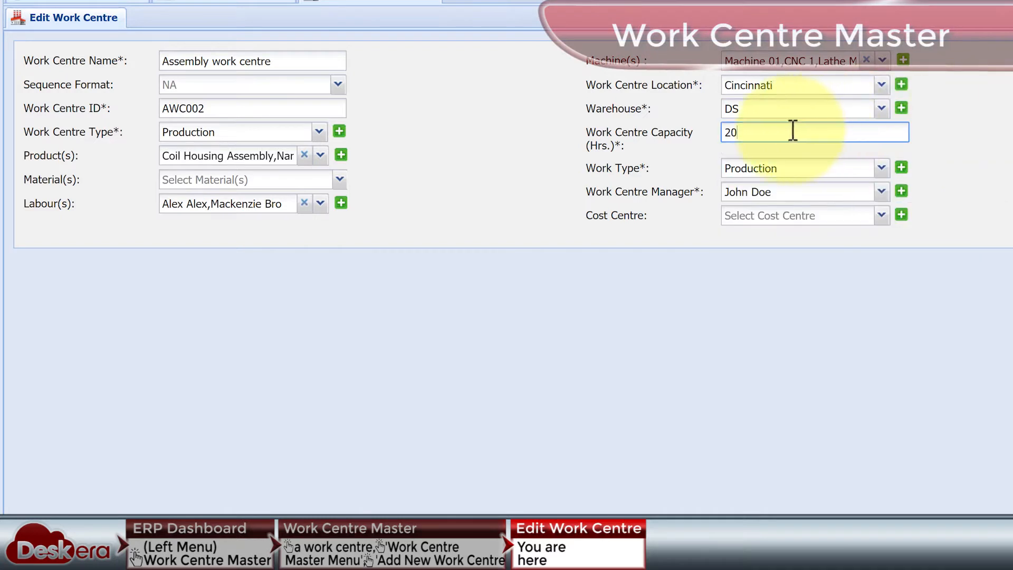
pyautogui.doubleClick(760, 127)
pyautogui.click(882, 192)
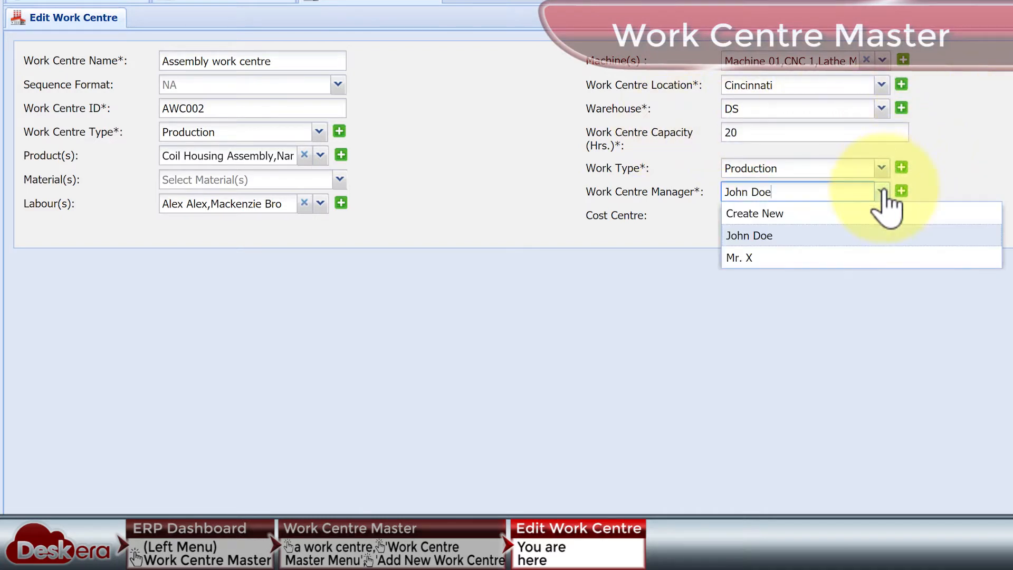
pyautogui.click(970, 160)
pyautogui.click(881, 109)
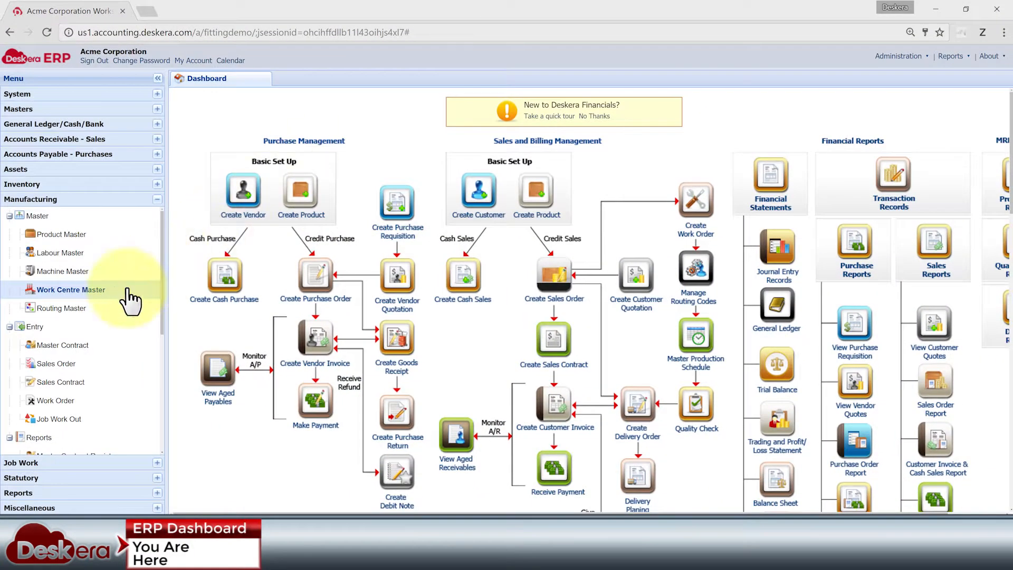
# Open the Routing Master and check its view choices, keeping the Routing Template view.
pyautogui.click(81, 310)
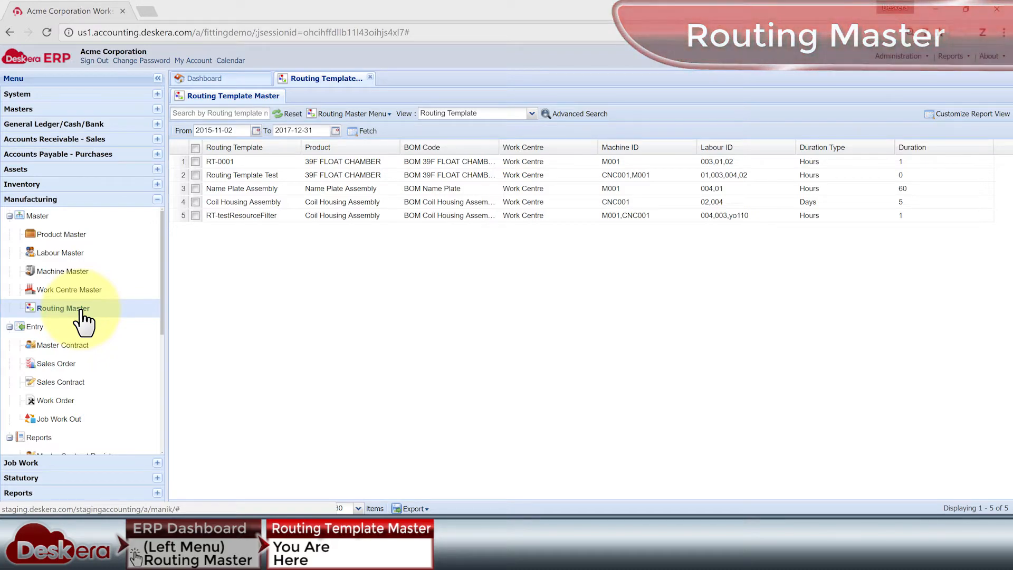
pyautogui.click(532, 114)
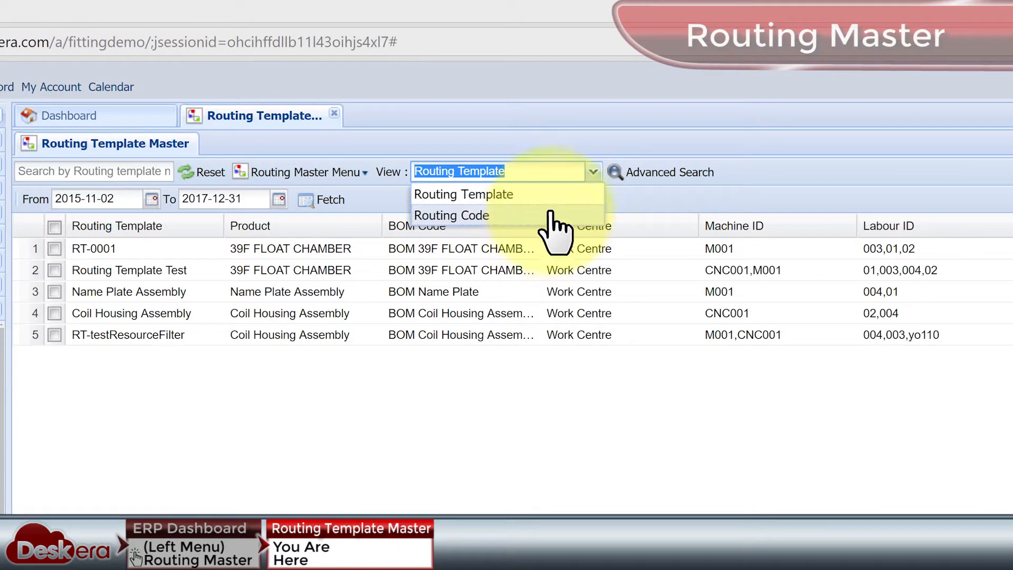
pyautogui.click(552, 196)
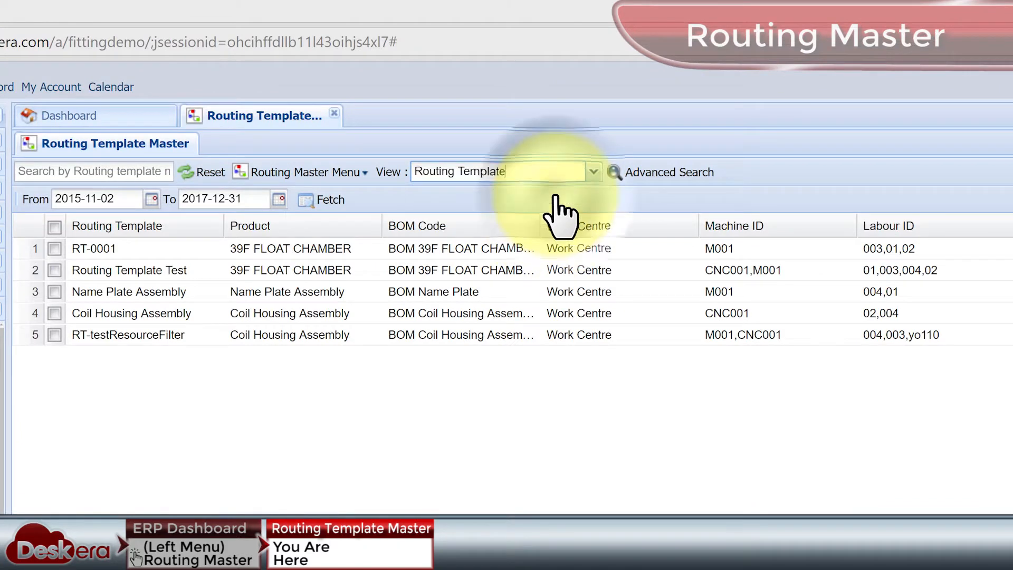
# Open routing template RT-0001 for editing and go to its Route Code project plan.
pyautogui.click(54, 249)
pyautogui.click(343, 172)
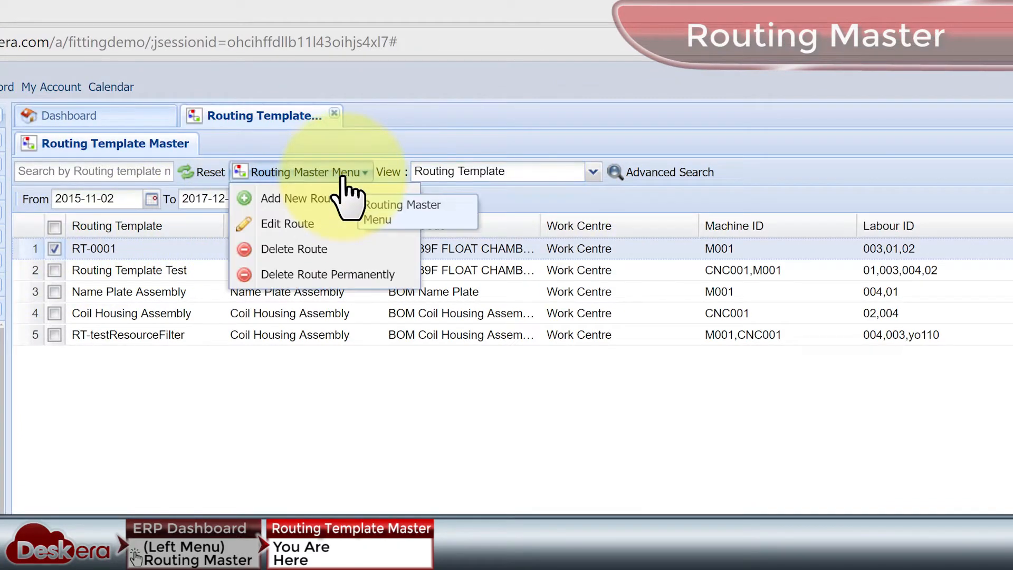
pyautogui.click(326, 224)
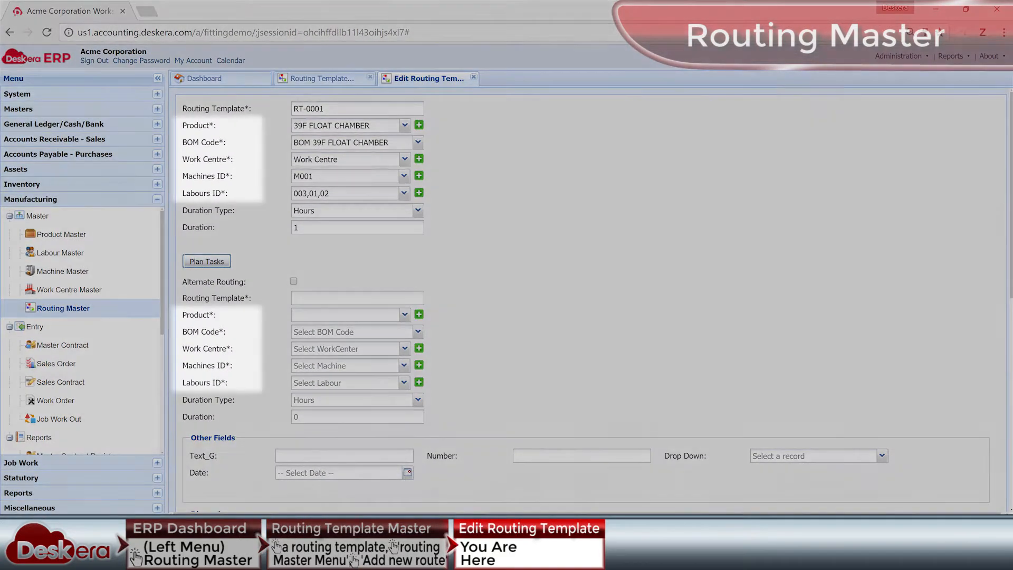
pyautogui.scroll(-8, 591, 300)
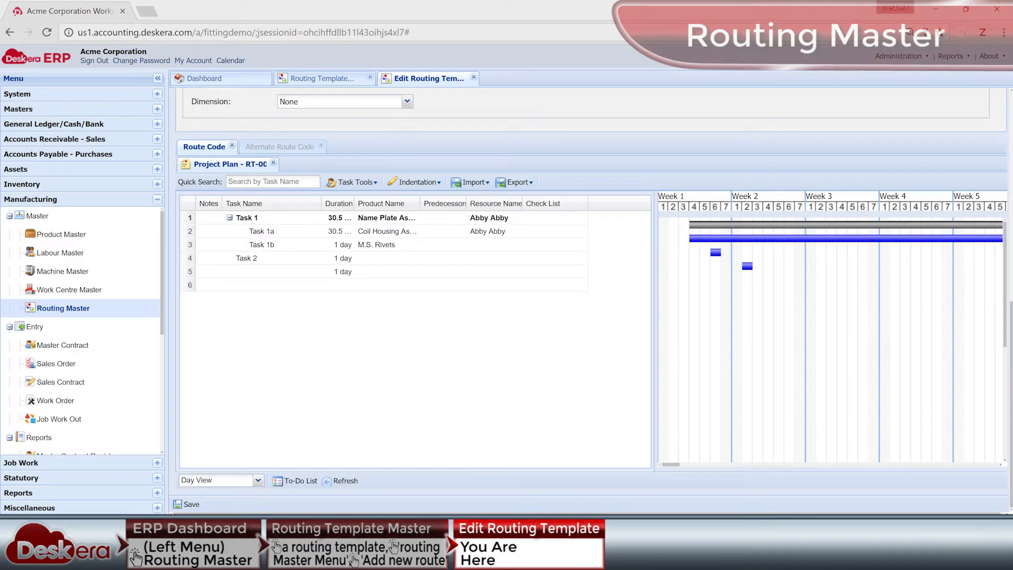
# Move Task 1b up one row in the project plan and back down again.
pyautogui.click(417, 182)
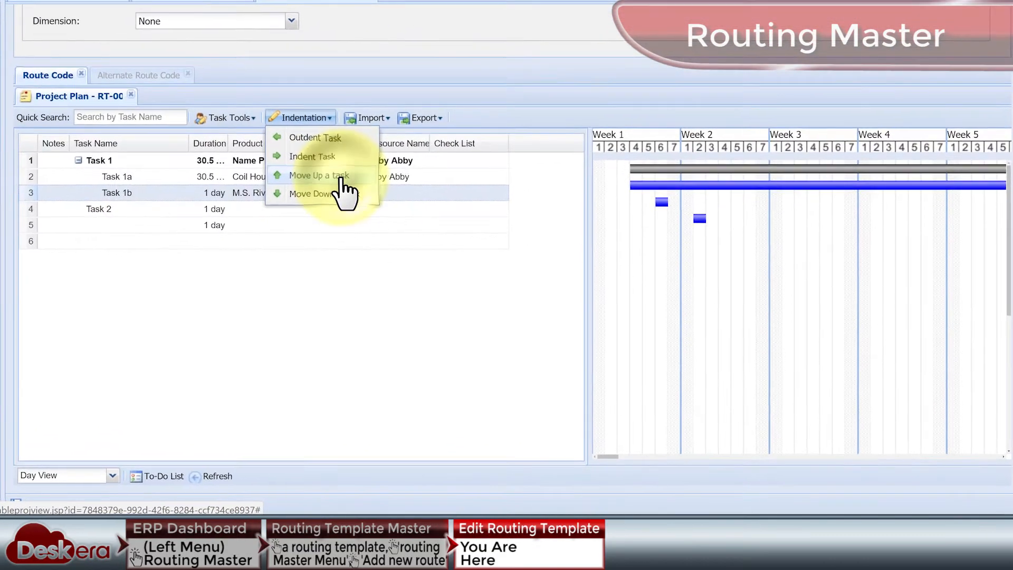
pyautogui.click(432, 231)
pyautogui.click(299, 117)
pyautogui.click(334, 196)
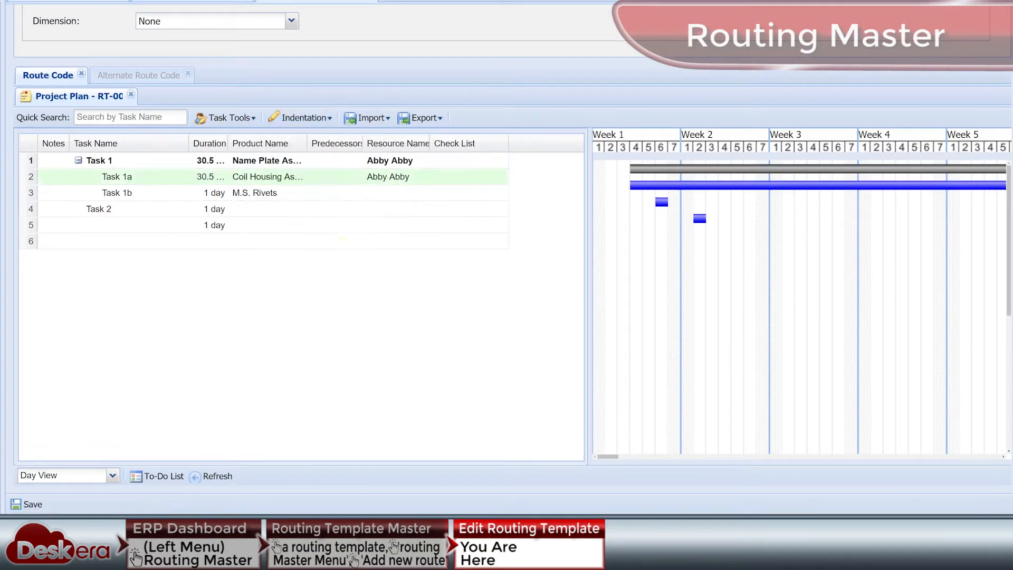
# Indent Task 1b beneath Task 1a and outdent it back to its former level.
pyautogui.click(300, 117)
pyautogui.click(337, 155)
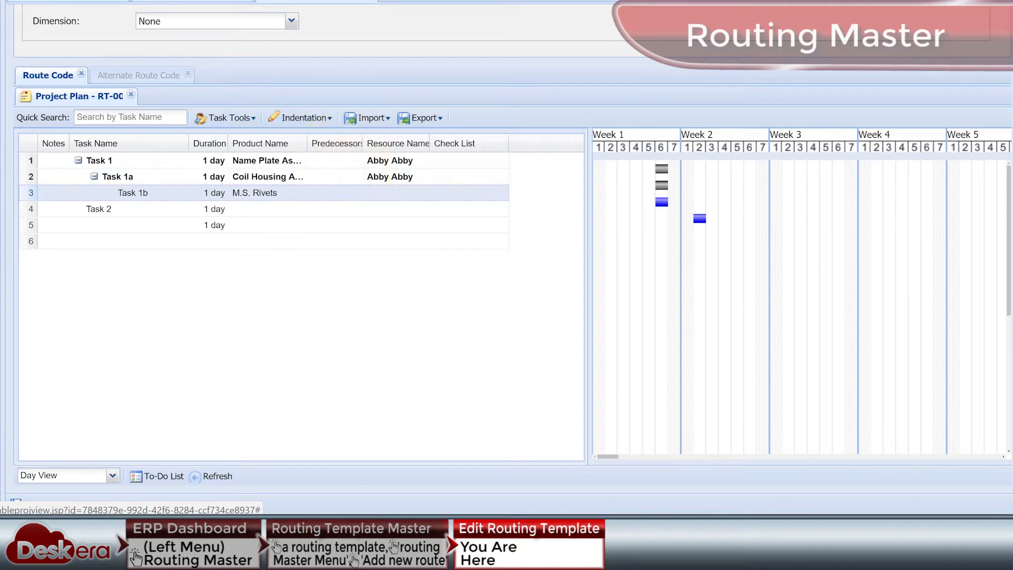
pyautogui.click(299, 117)
pyautogui.click(328, 139)
# Set the predecessor of Task 1b to 2.
pyautogui.click(328, 194)
pyautogui.write('2')
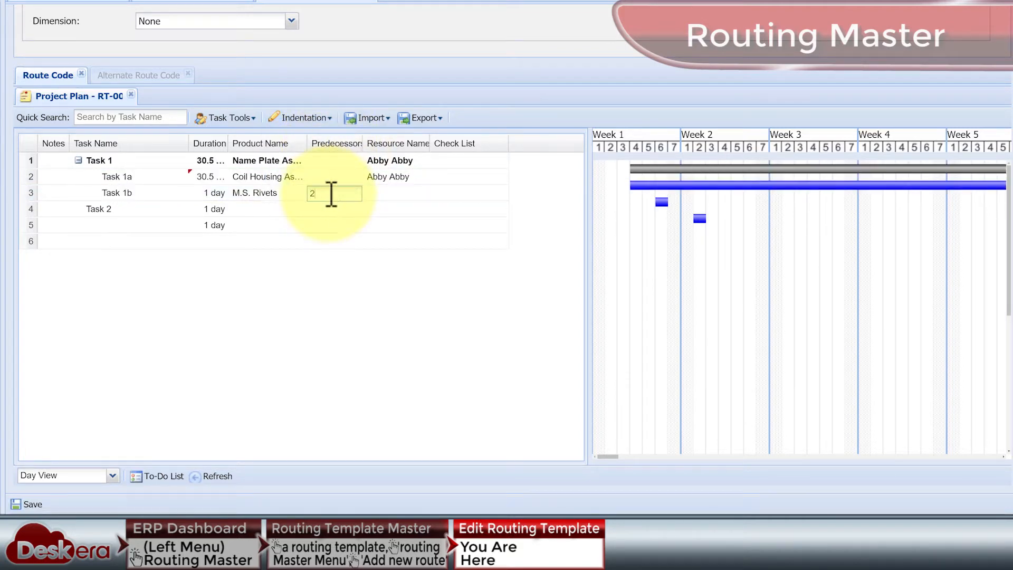
pyautogui.press('Return')
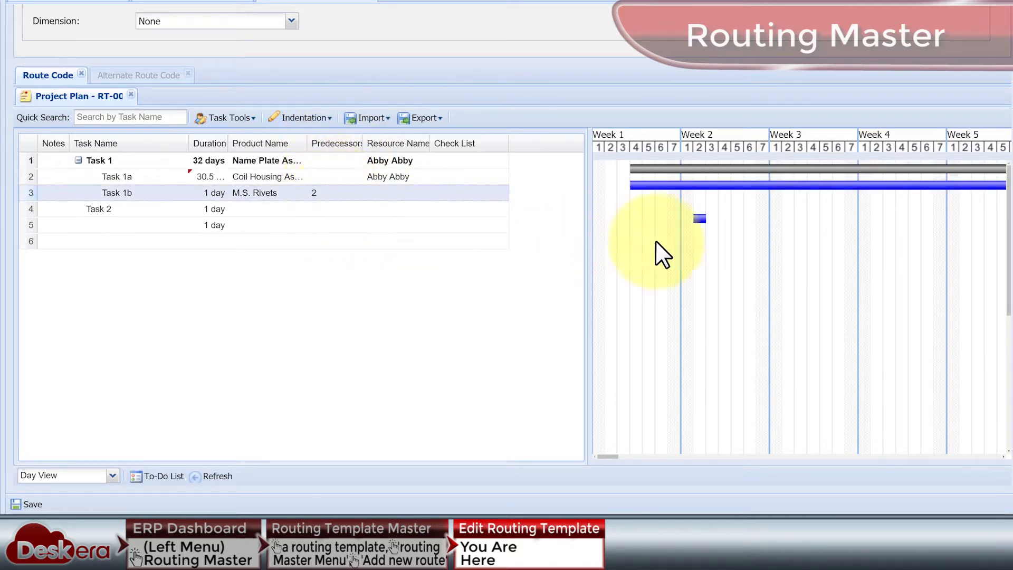
# Lengthen the Gantt bars of Task 2 to about 5.25 days and Task 1b to about 2.6 days.
pyautogui.click(699, 220)
pyautogui.moveTo(706, 219); pyautogui.dragTo(761, 221)
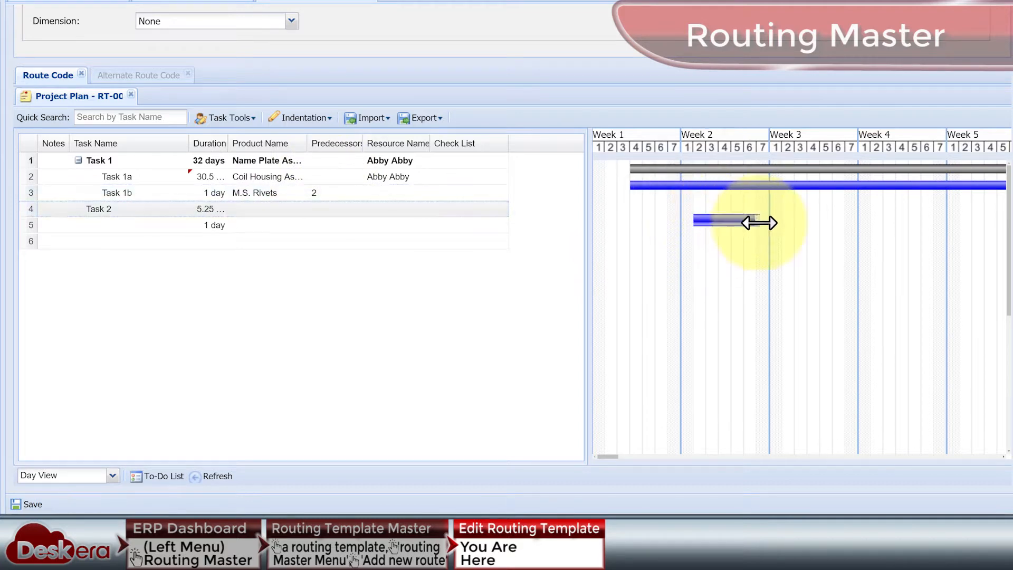
pyautogui.moveTo(612, 457); pyautogui.dragTo(634, 457)
pyautogui.click(723, 189)
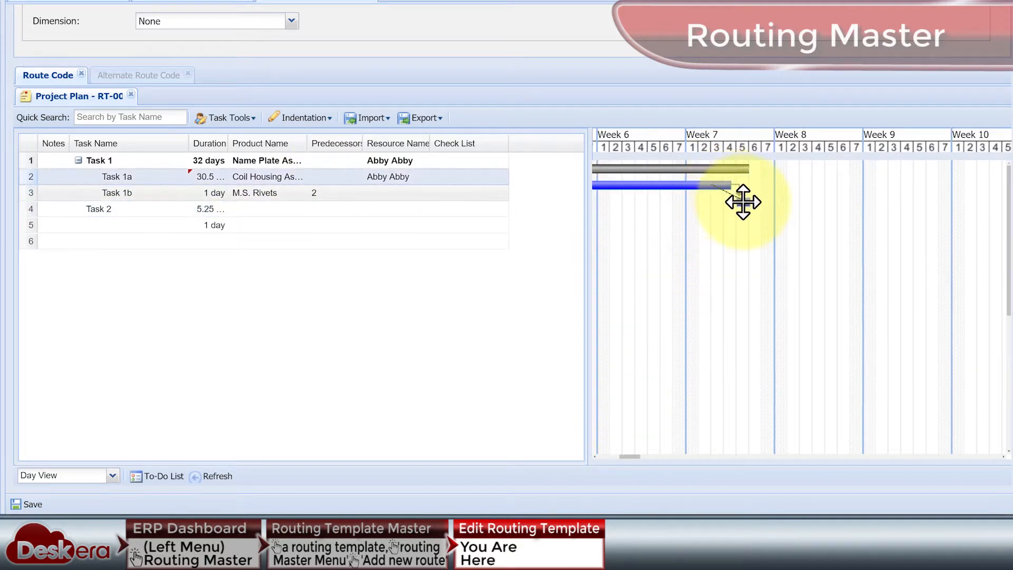
pyautogui.moveTo(748, 203); pyautogui.dragTo(784, 204)
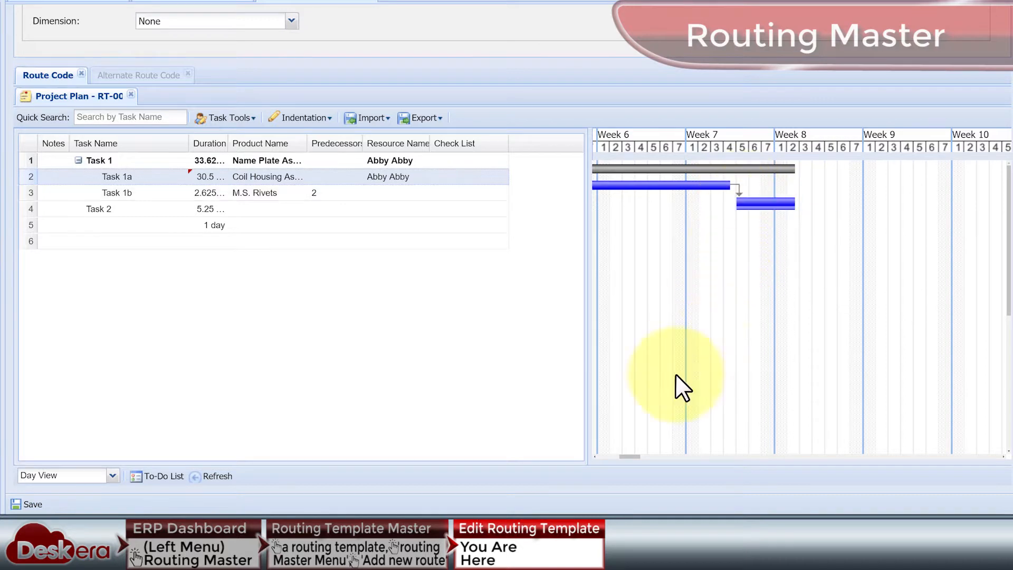
# Extend the Gantt bar of Task 2 to about 15 days.
pyautogui.moveTo(630, 456); pyautogui.dragTo(608, 457)
pyautogui.click(739, 220)
pyautogui.moveTo(758, 220); pyautogui.dragTo(960, 222)
# Link Task 1a and Task 1b to Task 2 in the Gantt chart, making rows 2 and 3 its predecessors.
pyautogui.moveTo(736, 195); pyautogui.dragTo(751, 223)
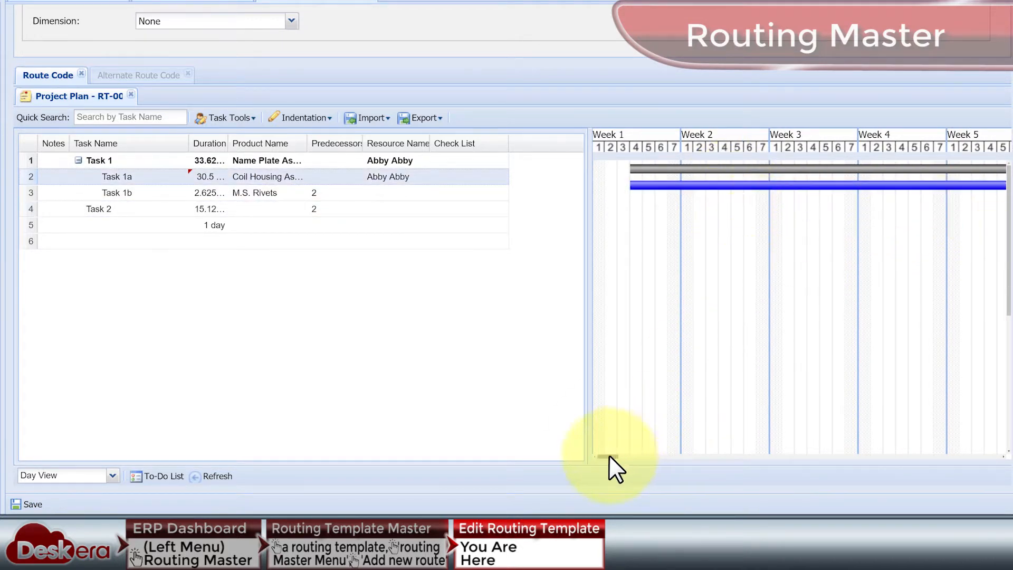
pyautogui.moveTo(608, 456); pyautogui.dragTo(637, 455)
pyautogui.moveTo(665, 204)
pyautogui.mouseDown()
pyautogui.moveTo(657, 211)
pyautogui.moveTo(666, 219)
pyautogui.mouseUp()
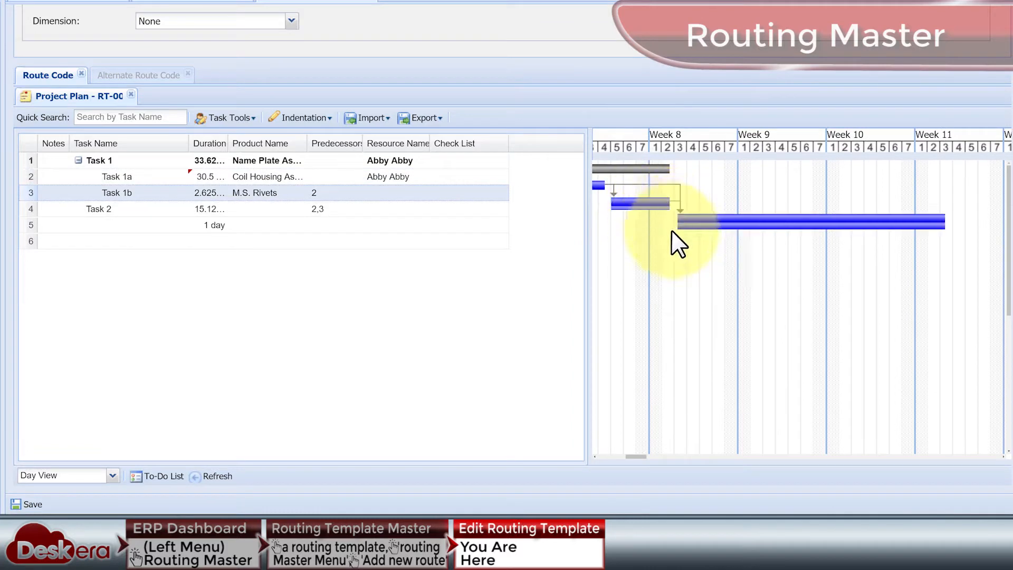
# Review the export and import formats available for the project plan.
pyautogui.click(441, 117)
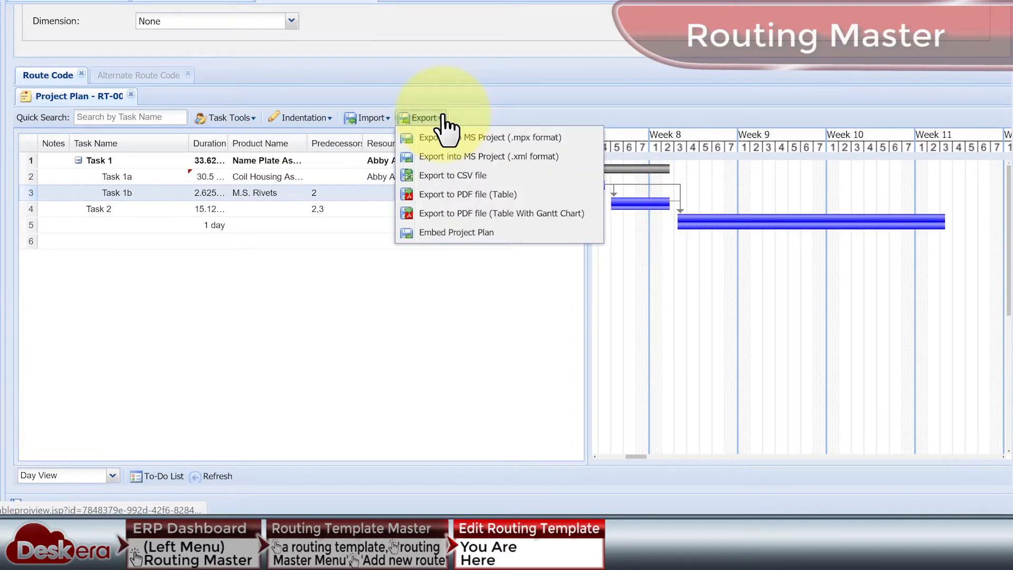
pyautogui.click(388, 117)
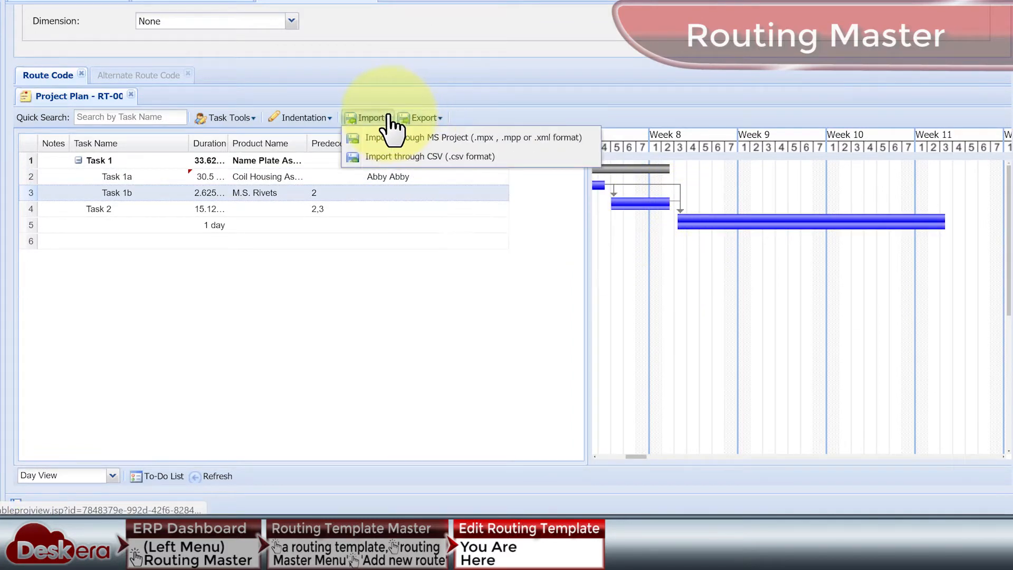
pyautogui.click(391, 121)
# Enable alternate routing for the template and look through the task and template tools of the Alternate Route Code plan.
pyautogui.scroll(6, 183, 71)
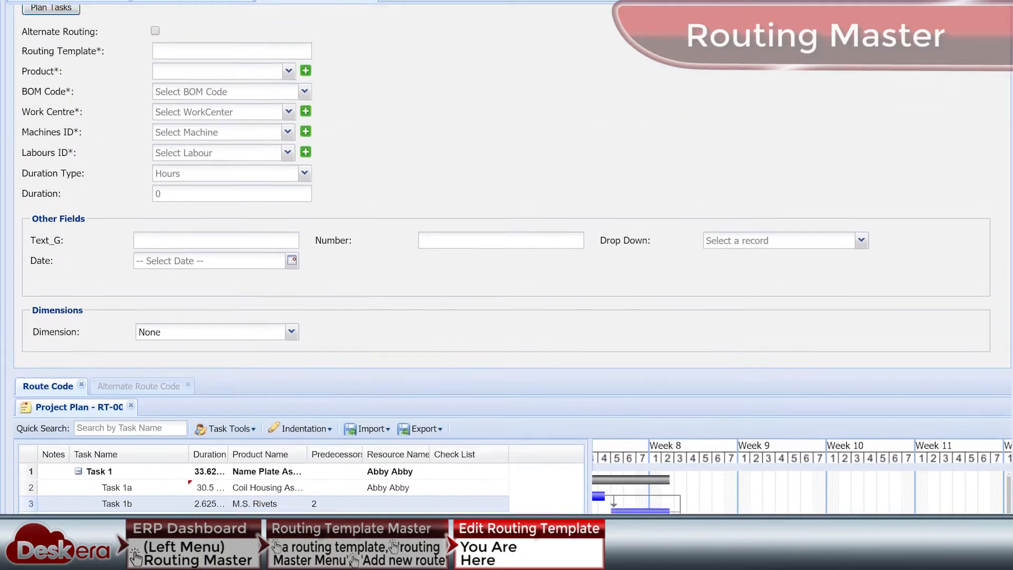
pyautogui.click(155, 51)
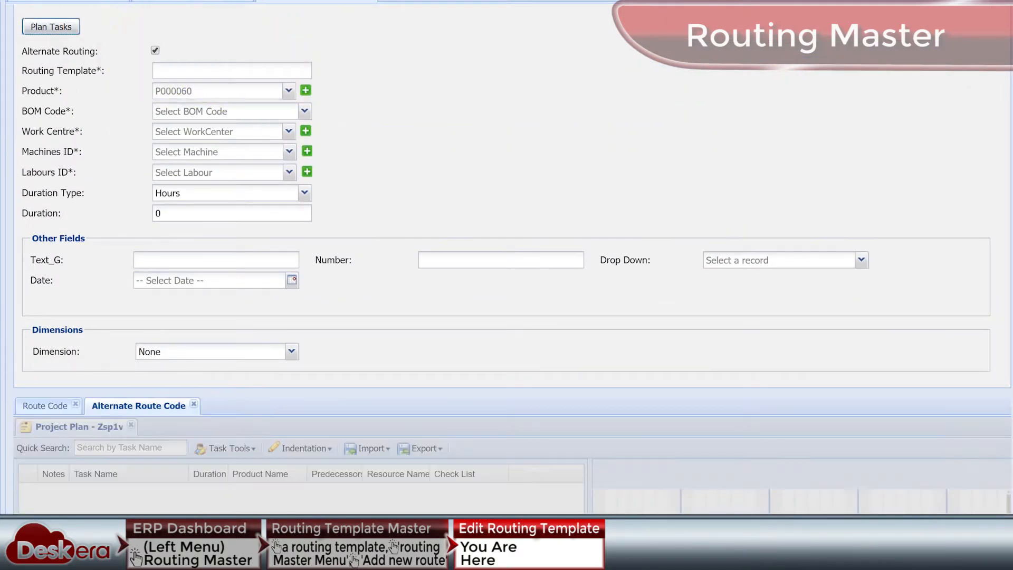
pyautogui.scroll(-6, 158, 53)
pyautogui.click(252, 119)
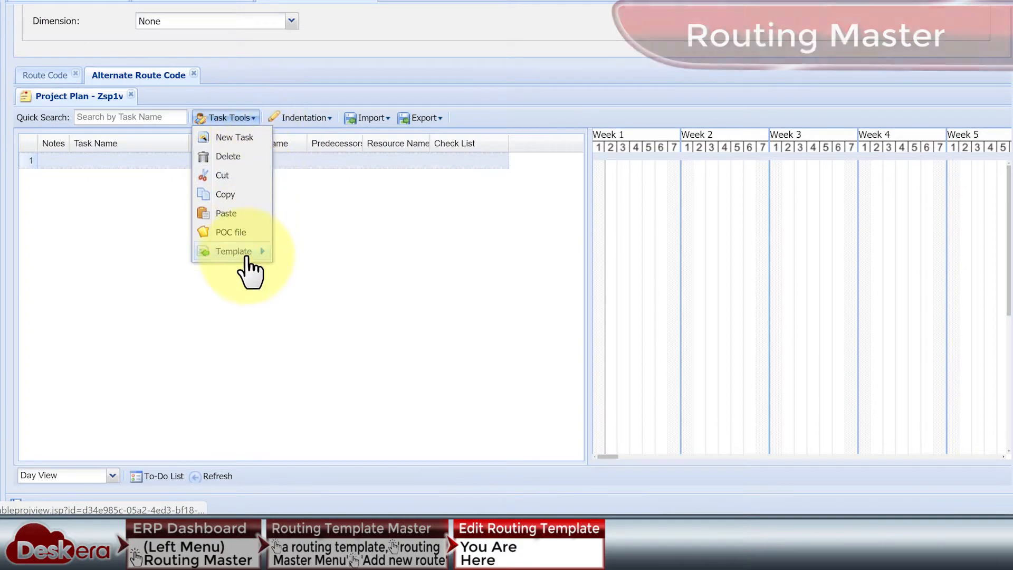
pyautogui.moveTo(246, 255)
pyautogui.click(302, 272)
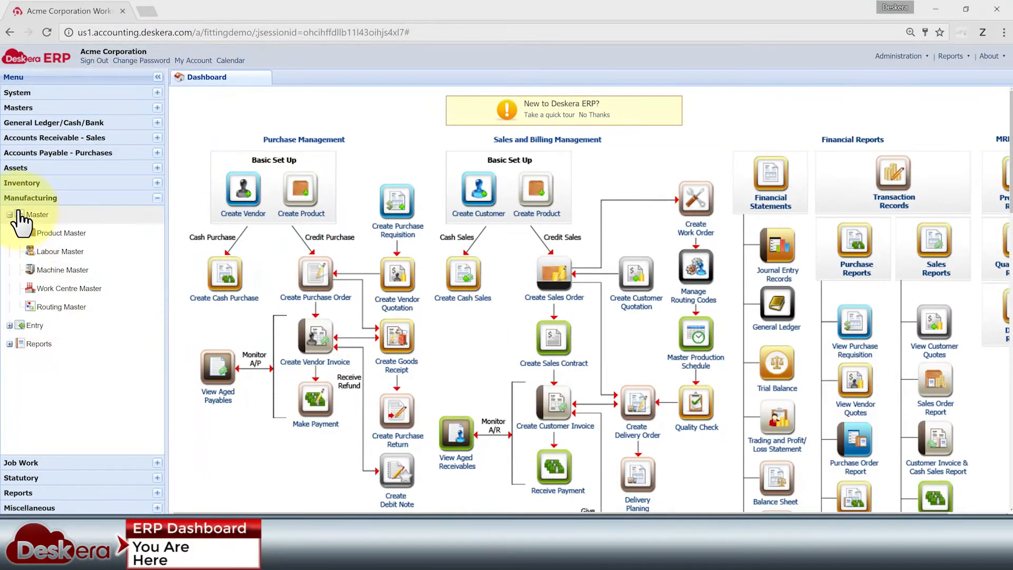
# Open the Master Contract list among the Manufacturing entries and start creating a new contract.
pyautogui.click(11, 214)
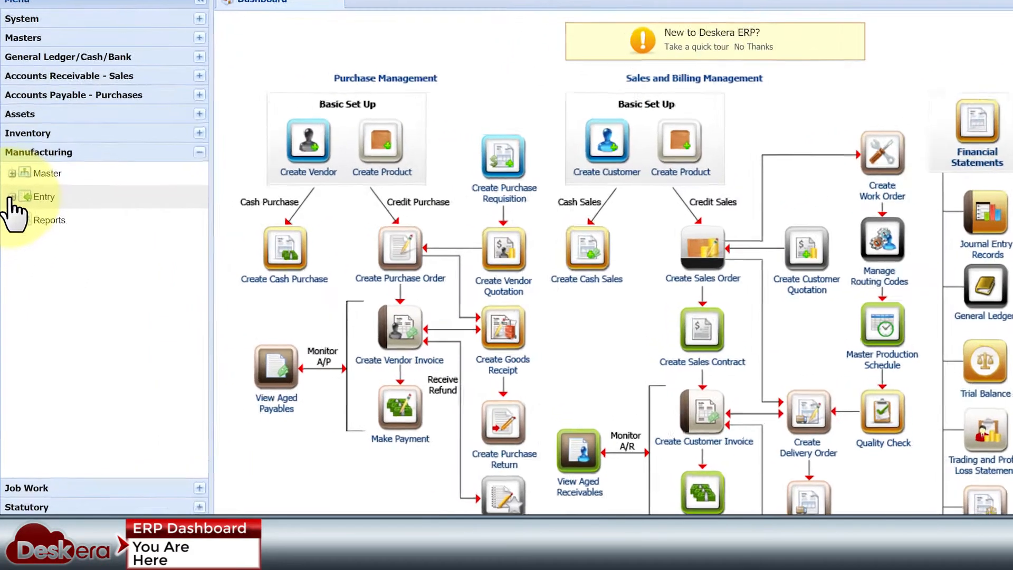
pyautogui.click(9, 233)
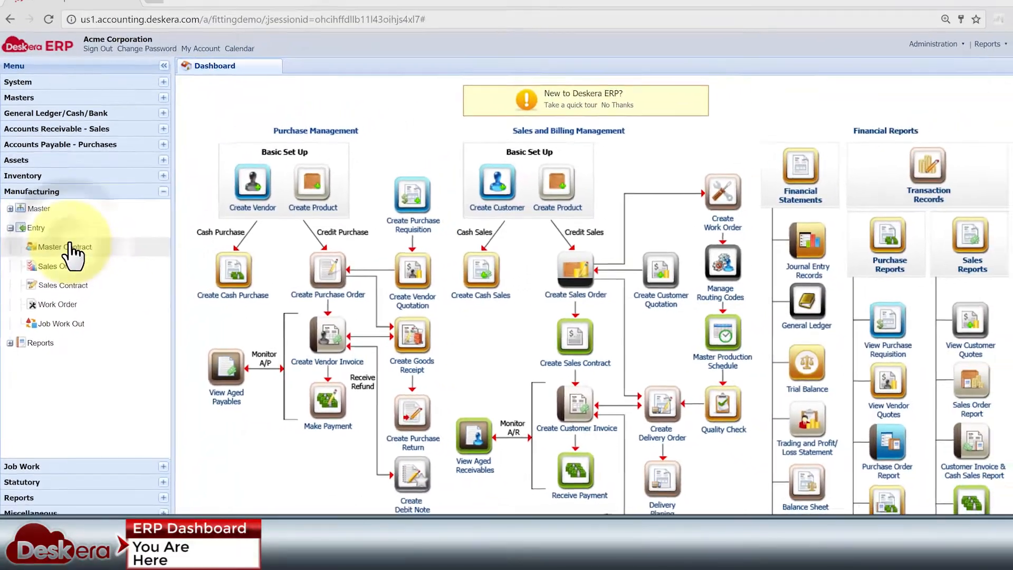
pyautogui.click(89, 212)
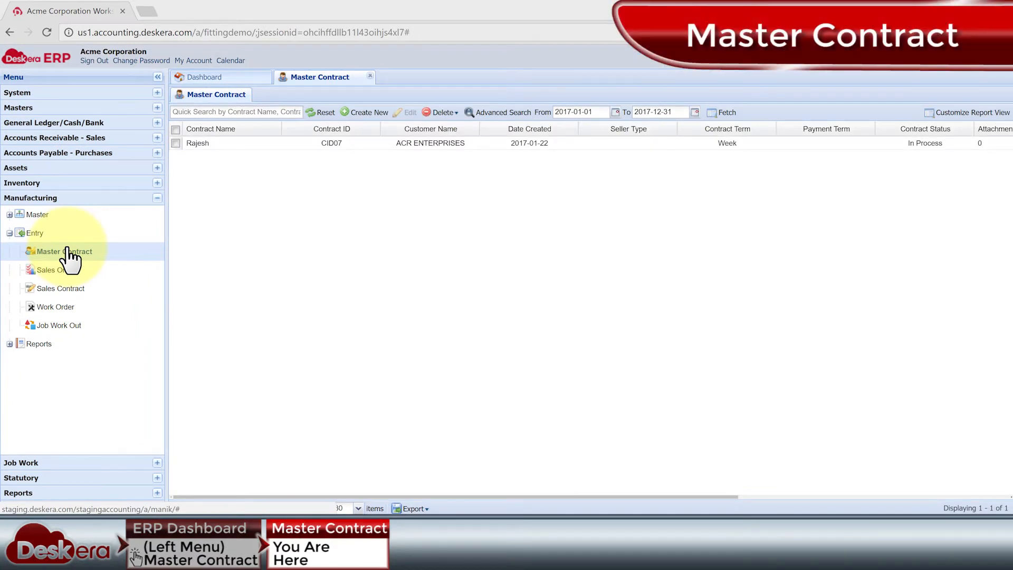
pyautogui.click(376, 113)
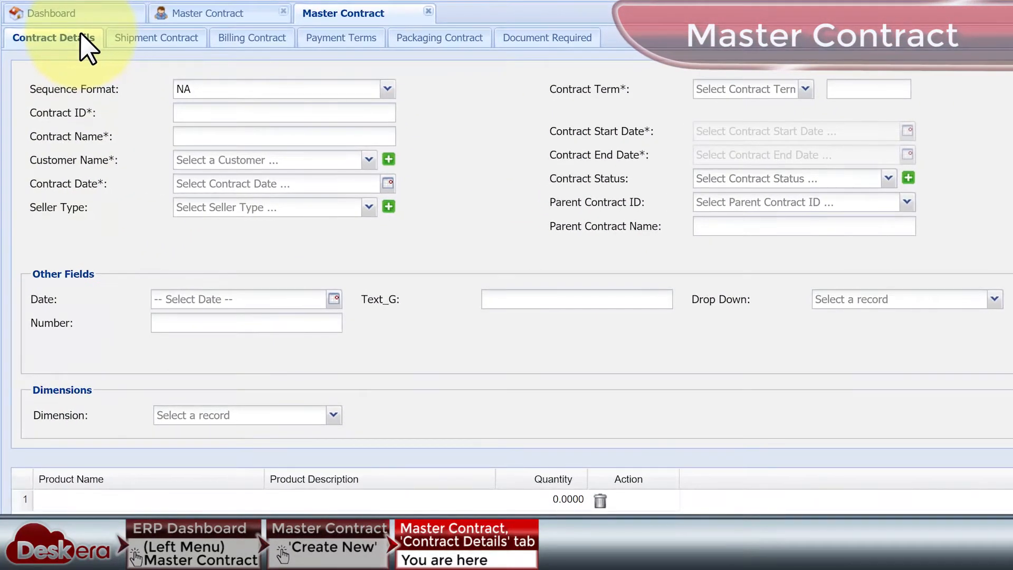
# Review the Shipment Contract, Billing Contract, Payment Terms, Packaging Contract and Document Required sections of the new master contract.
pyautogui.click(151, 38)
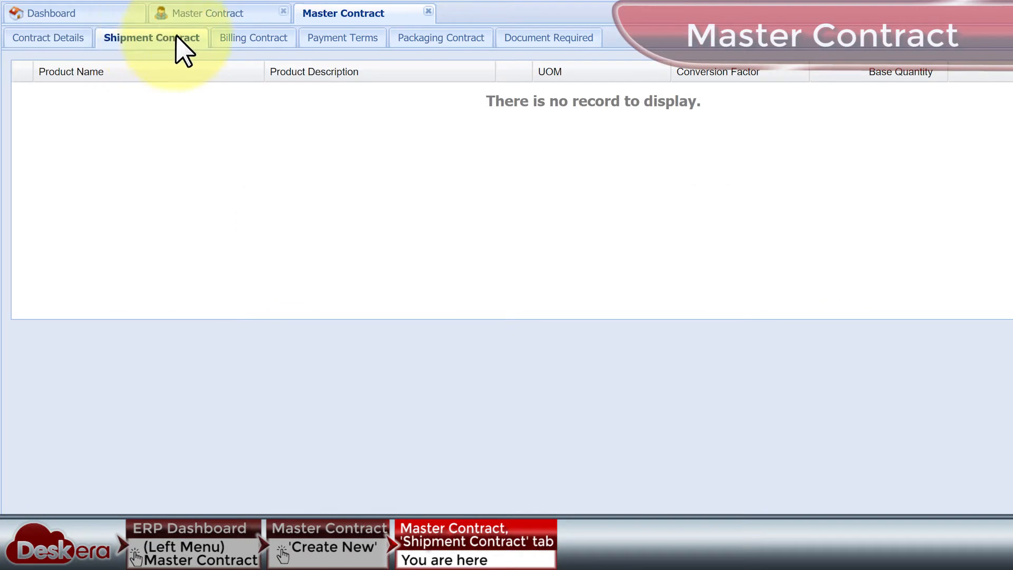
pyautogui.click(254, 46)
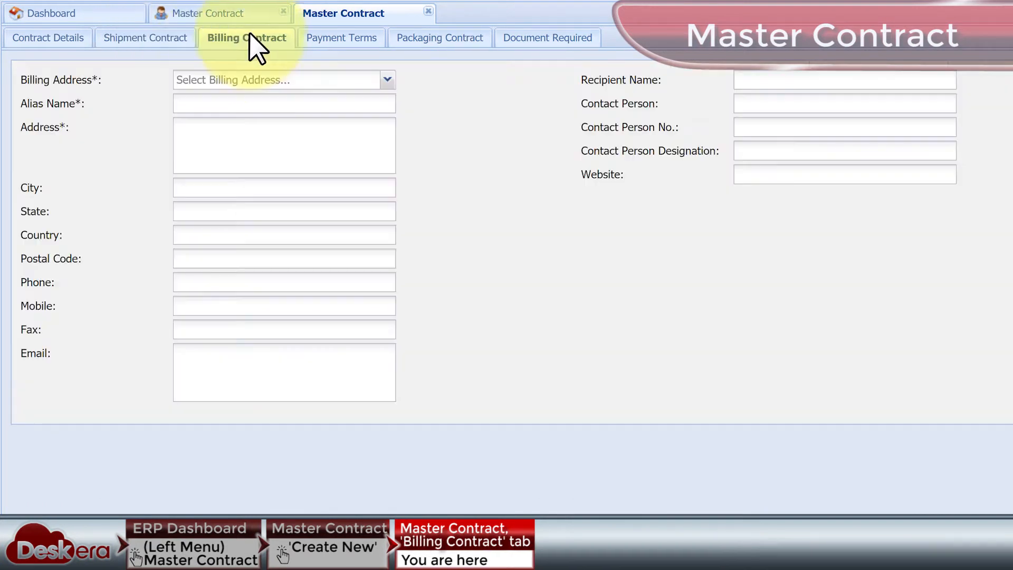
pyautogui.click(337, 42)
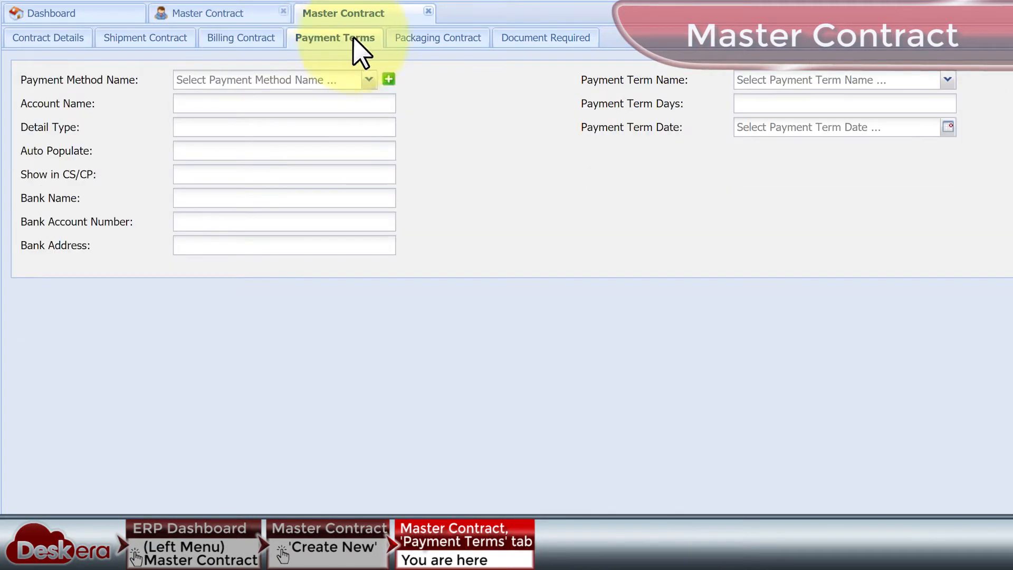
pyautogui.click(446, 46)
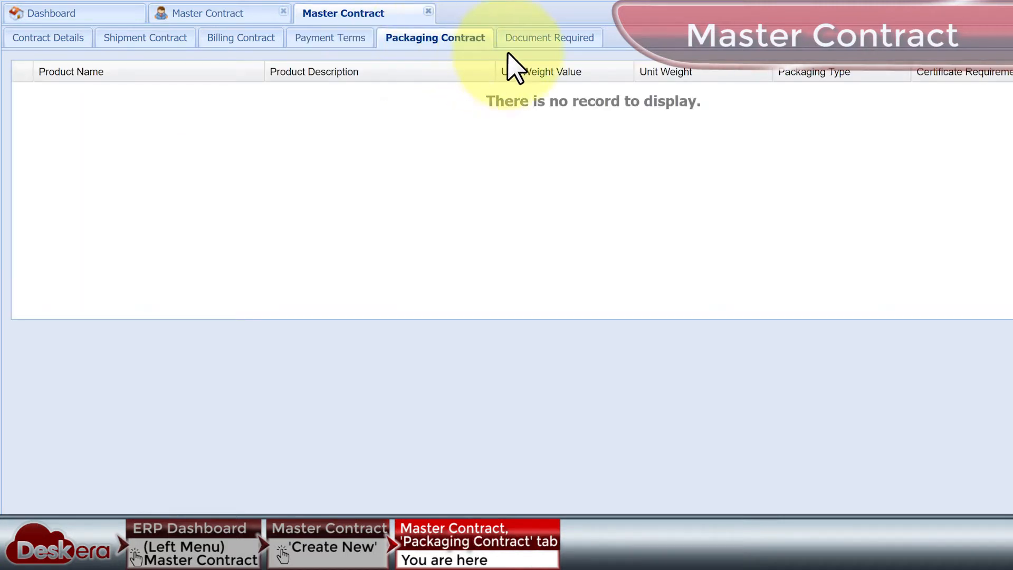
pyautogui.click(546, 42)
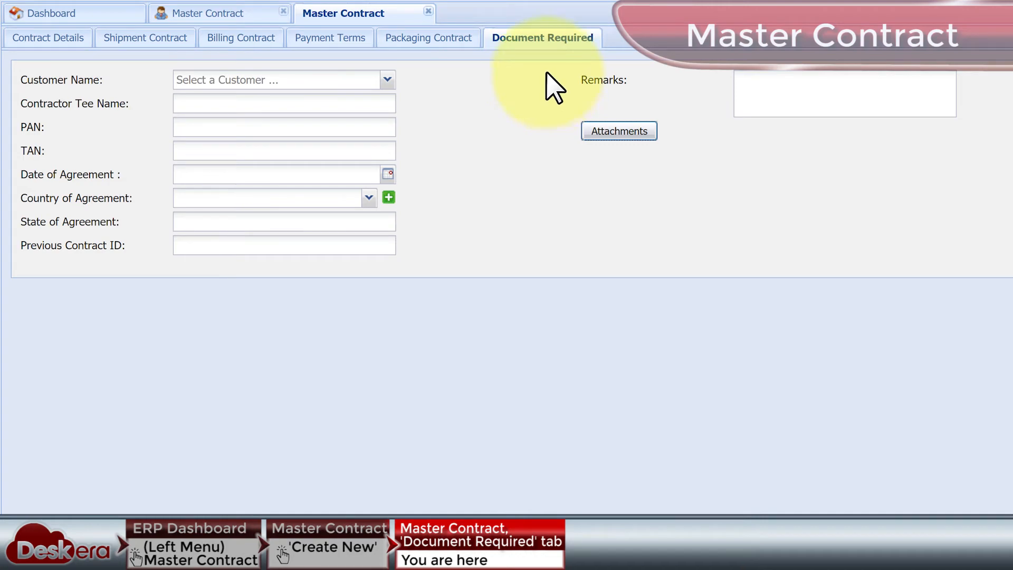
# Close the new master contract without saving it and close the Master Contract list.
pyautogui.click(427, 10)
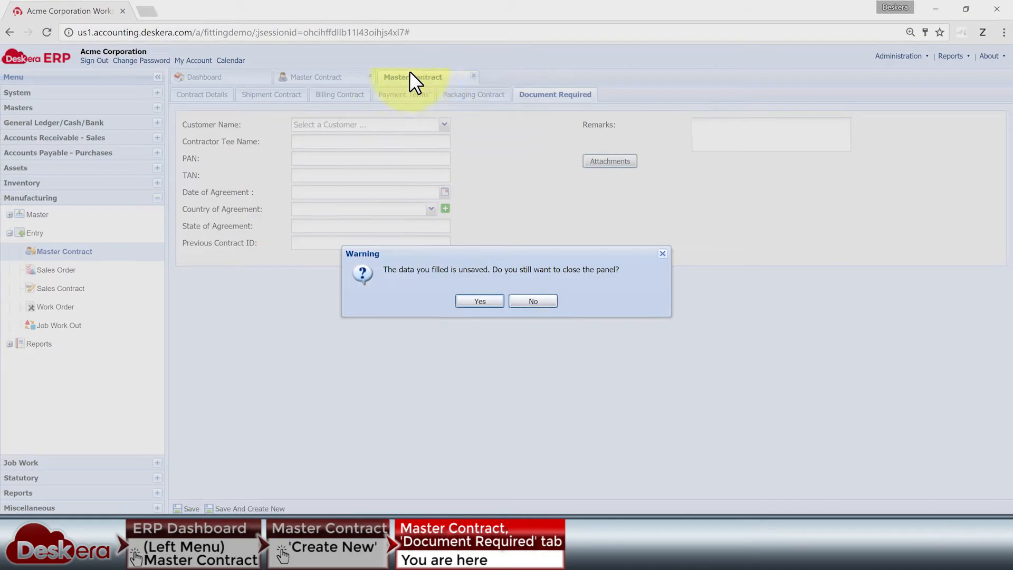
pyautogui.click(468, 302)
pyautogui.click(370, 76)
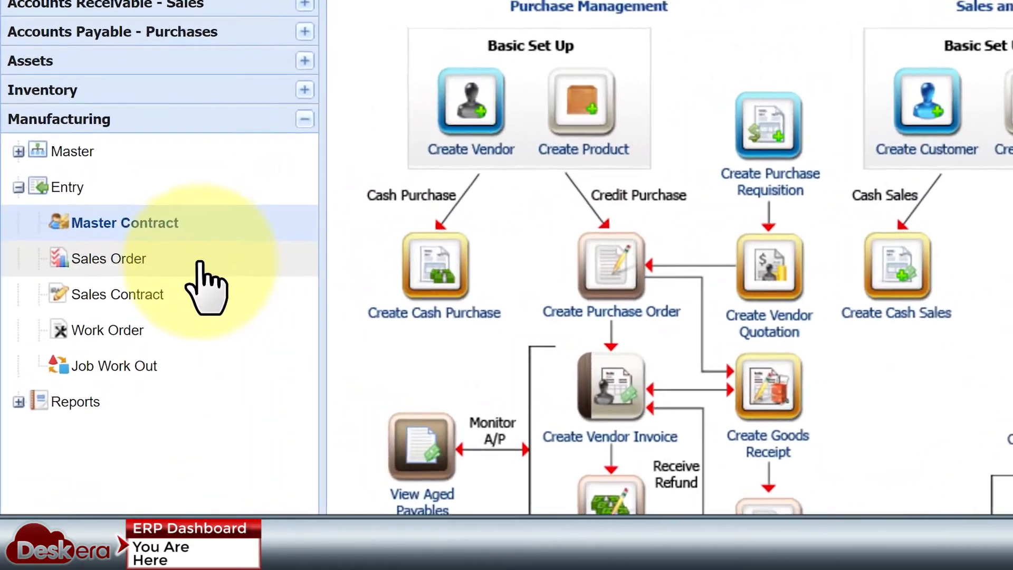
# Open the Sales Order list from the Manufacturing entries and start creating a new sales order.
pyautogui.click(199, 261)
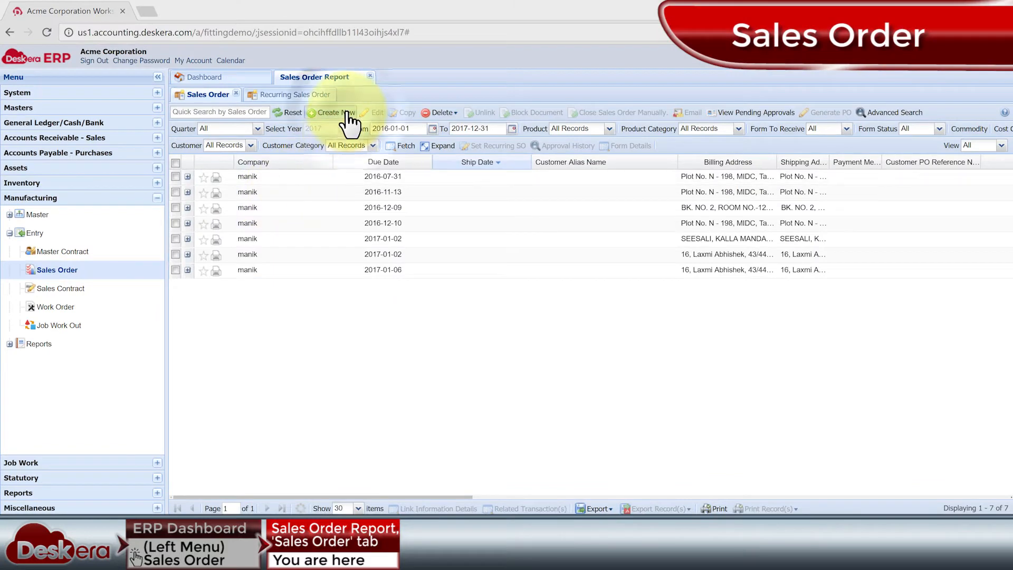
pyautogui.click(348, 116)
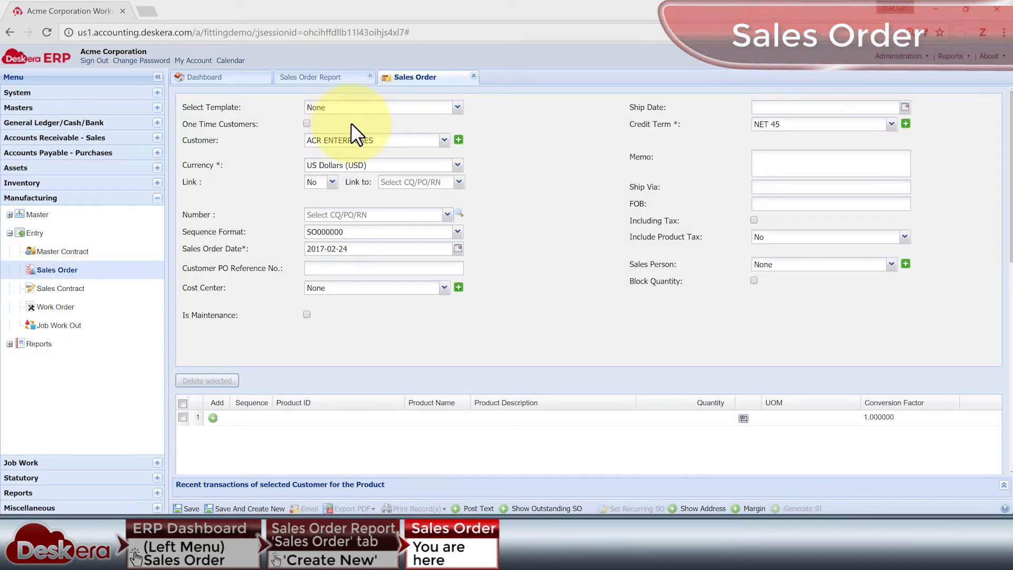
# Set Link to Yes on the sales order, check which document types it can link to, and look over the product lines.
pyautogui.click(332, 182)
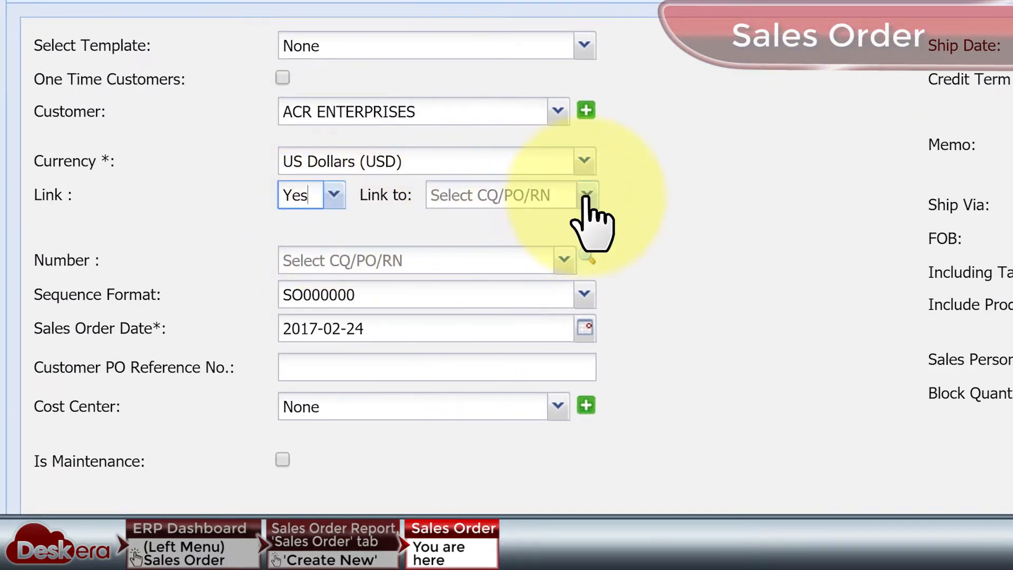
pyautogui.click(587, 195)
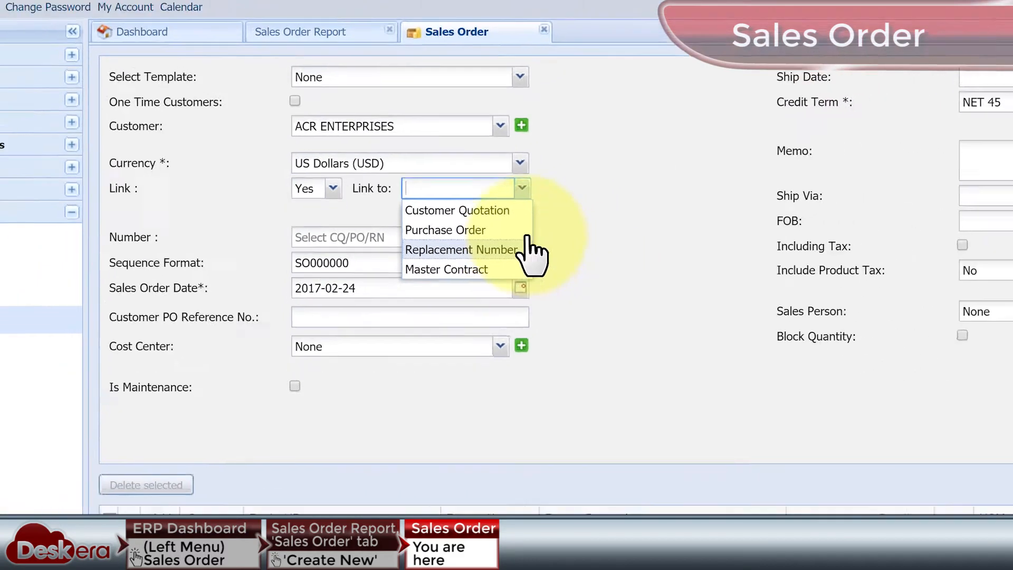
pyautogui.click(665, 187)
pyautogui.scroll(-3, 653, 194)
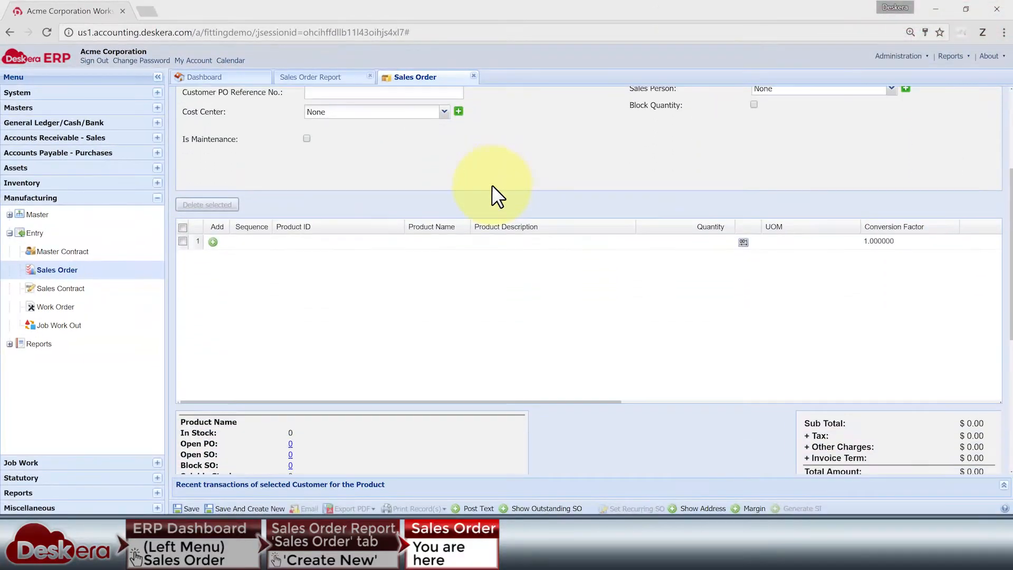
pyautogui.scroll(-2, 492, 185)
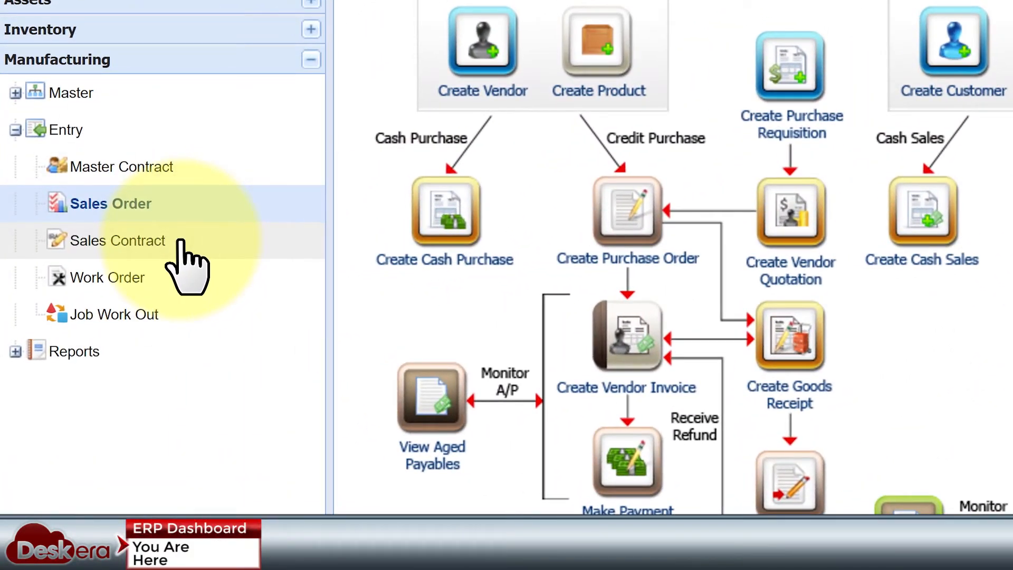
# Open the Sales Contract list among the Manufacturing entries and start a new contract for the customer AARTI DRUGS LIMITED.
pyautogui.click(181, 242)
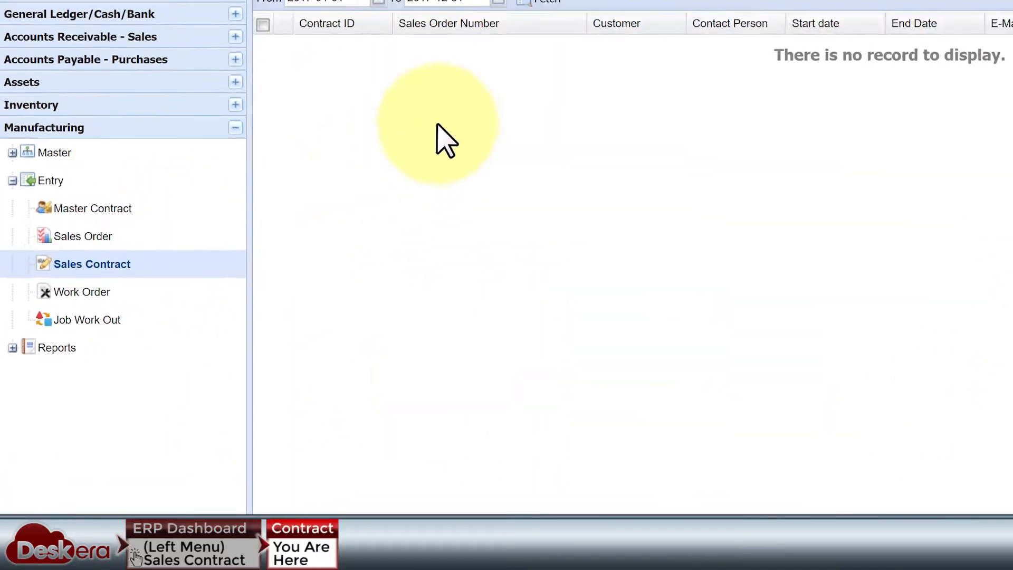
pyautogui.click(429, 94)
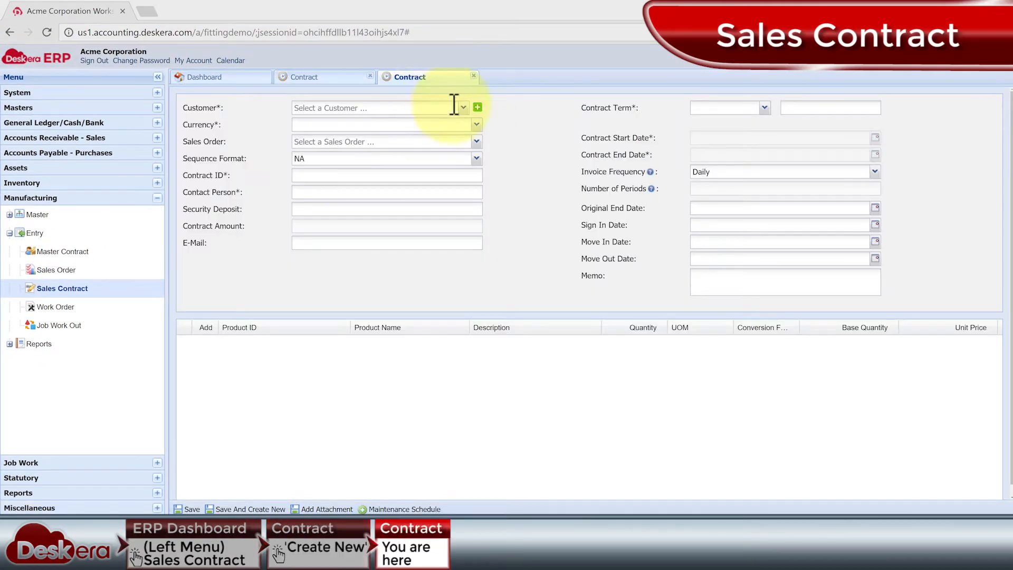
pyautogui.click(462, 107)
pyautogui.click(465, 122)
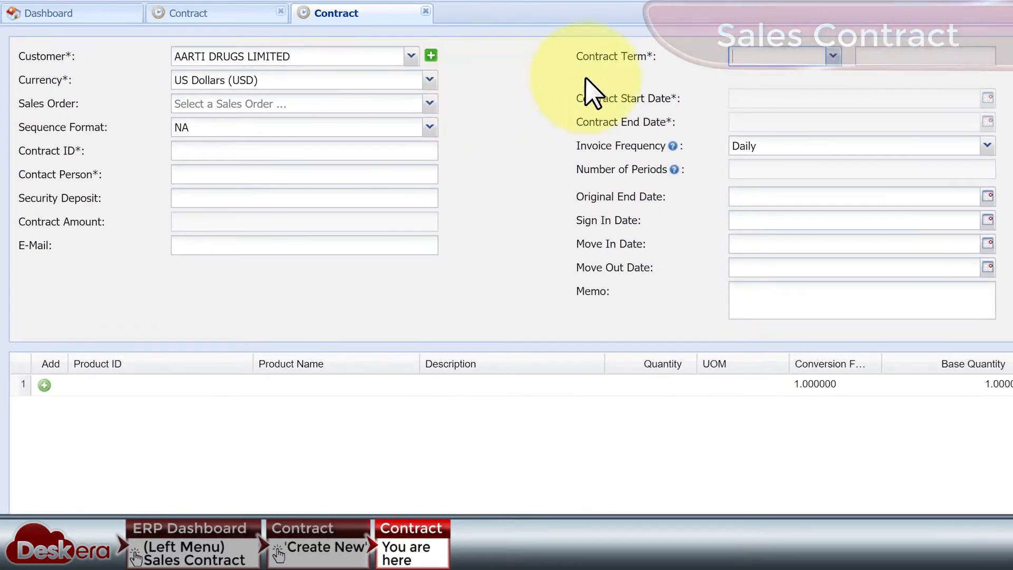
# Set the sales contract's term to 3 months.
pyautogui.click(833, 56)
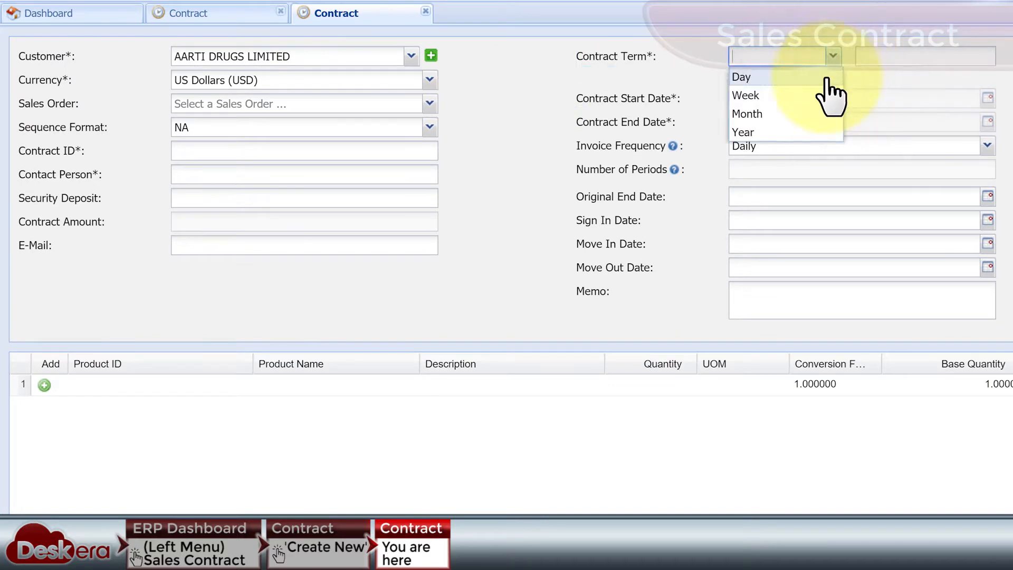
pyautogui.click(875, 55)
pyautogui.write('3')
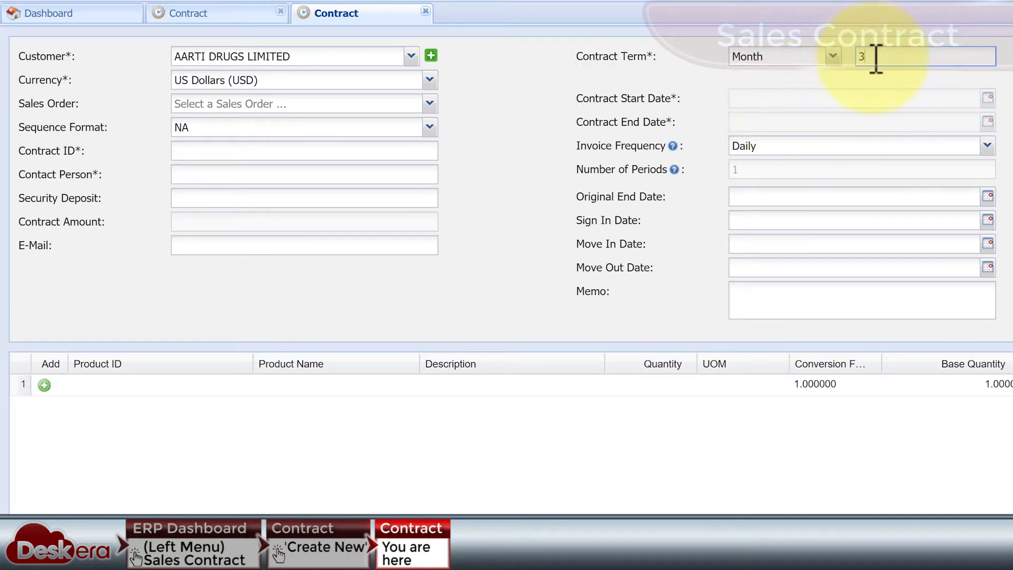
# Set the contract start date to 2017-02-16 and the end date to 2017-05-27, and check the invoice frequency options.
pyautogui.click(987, 97)
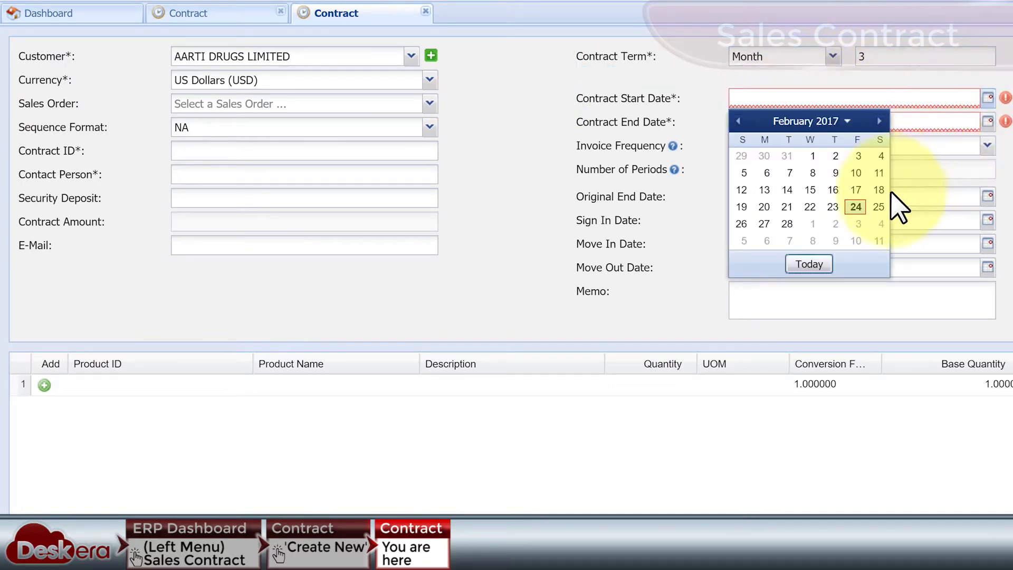
pyautogui.click(834, 190)
pyautogui.click(987, 121)
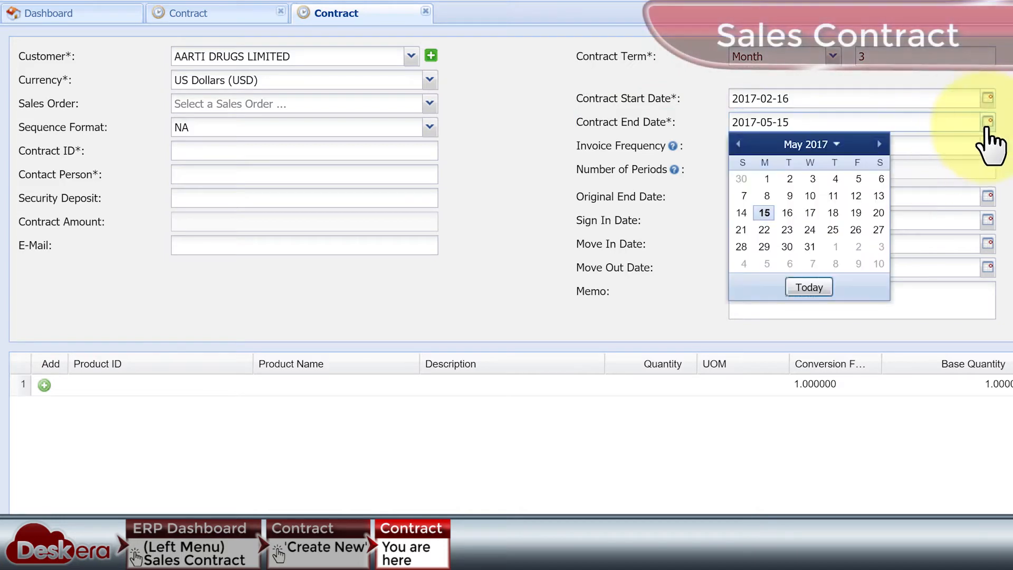
pyautogui.click(879, 230)
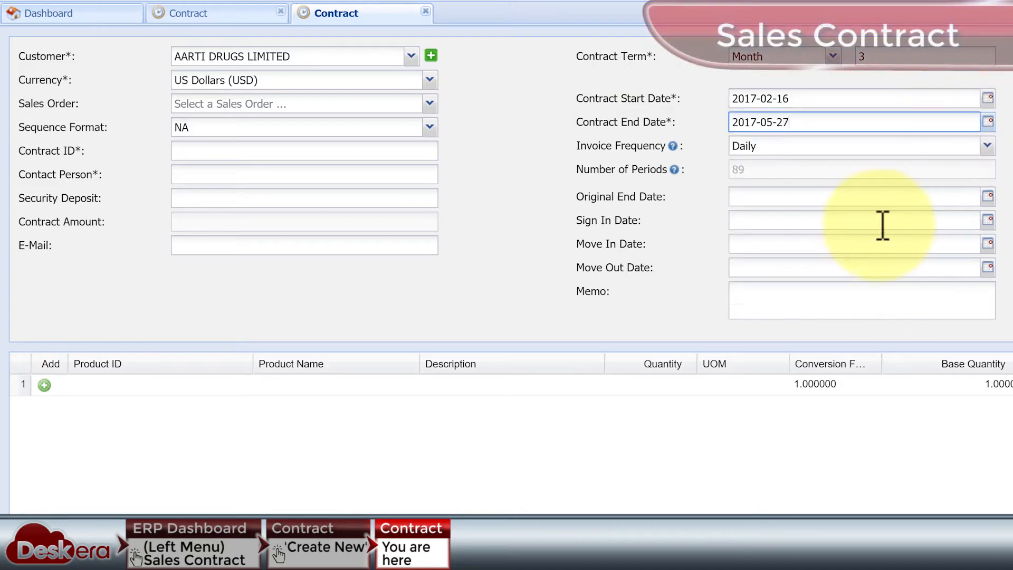
pyautogui.click(987, 145)
pyautogui.click(897, 185)
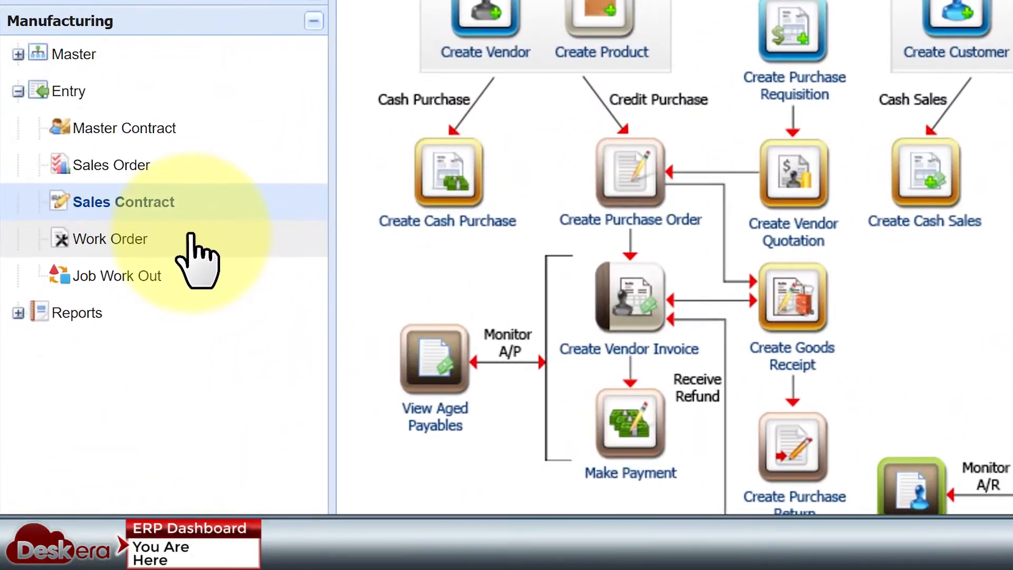
# Open the Work Order list from the Manufacturing entries and open WO 39 Float Chamber for editing.
pyautogui.click(191, 237)
pyautogui.click(307, 292)
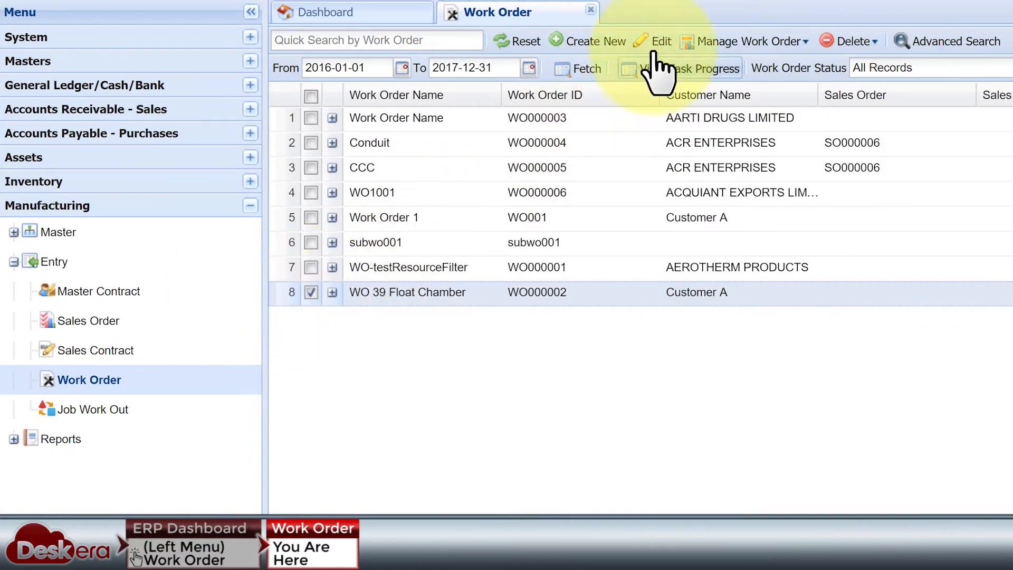
pyautogui.click(596, 55)
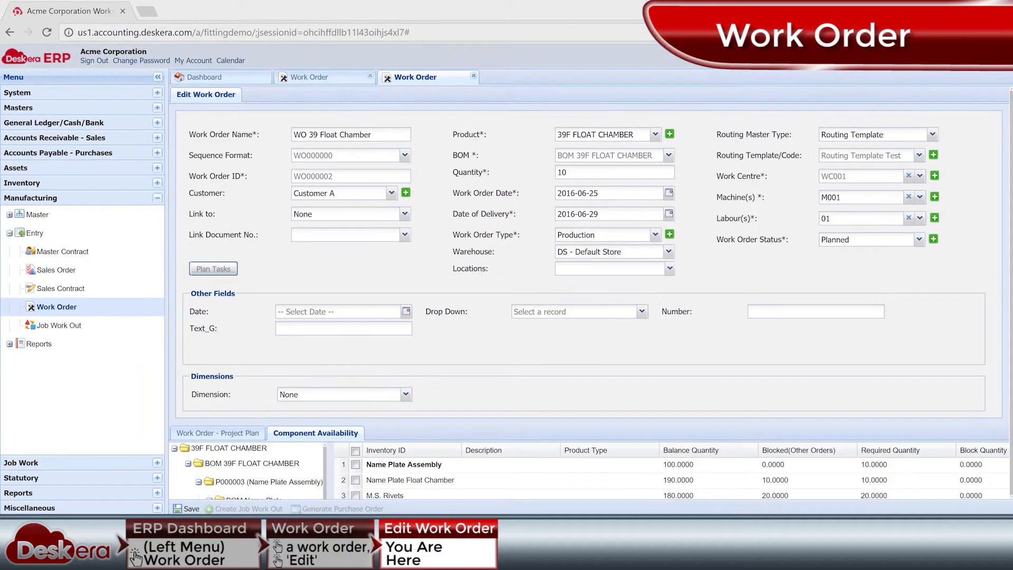
# Try Sales Order and Sales Contract as the work order's link type, and set it back to None.
pyautogui.click(405, 214)
pyautogui.click(379, 242)
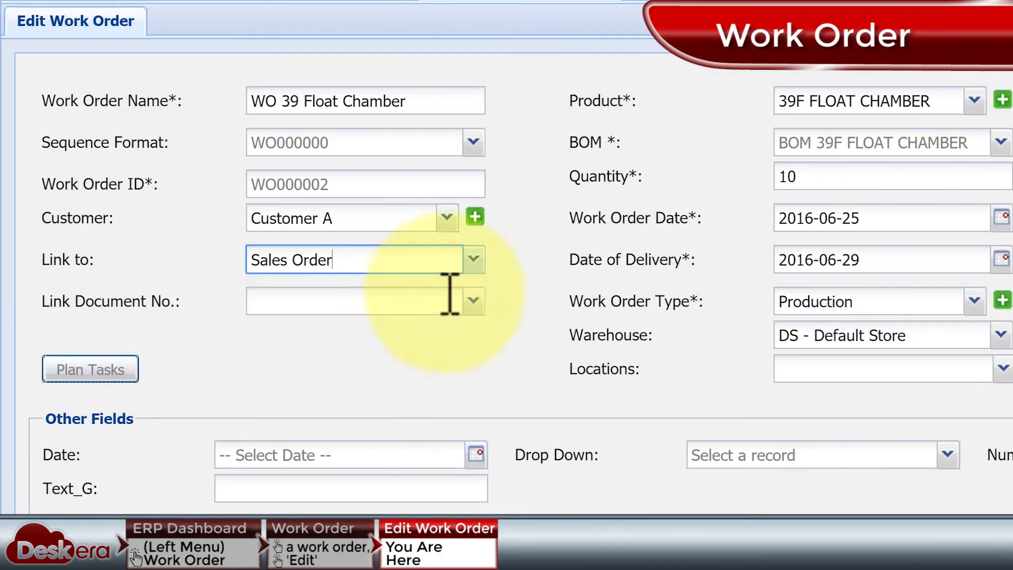
pyautogui.click(475, 260)
pyautogui.click(414, 340)
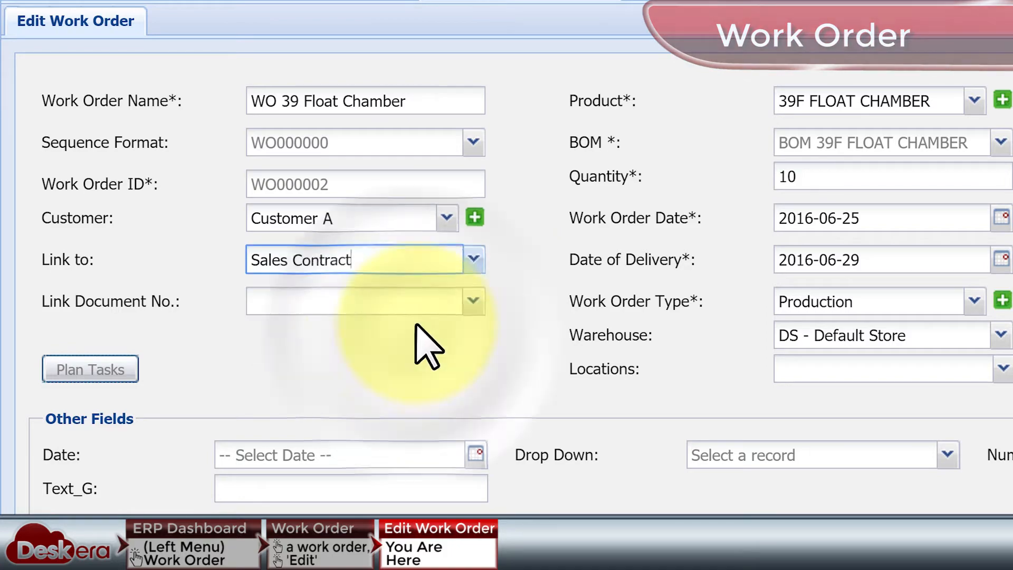
pyautogui.click(471, 263)
pyautogui.click(390, 288)
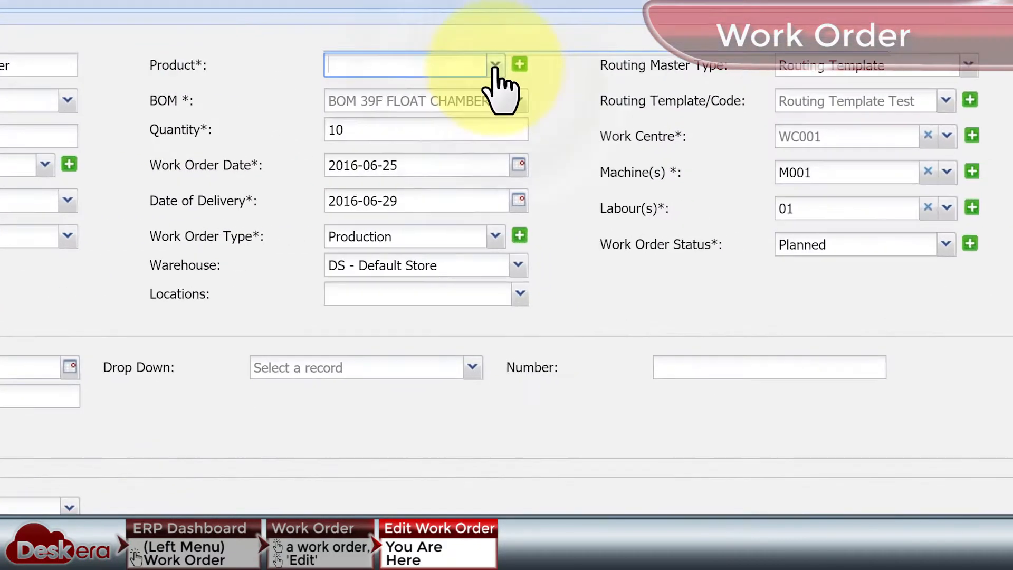
# Select 39F FLOAT CHAMBER (P000060) as the work order's product and check its BOM field.
pyautogui.click(655, 134)
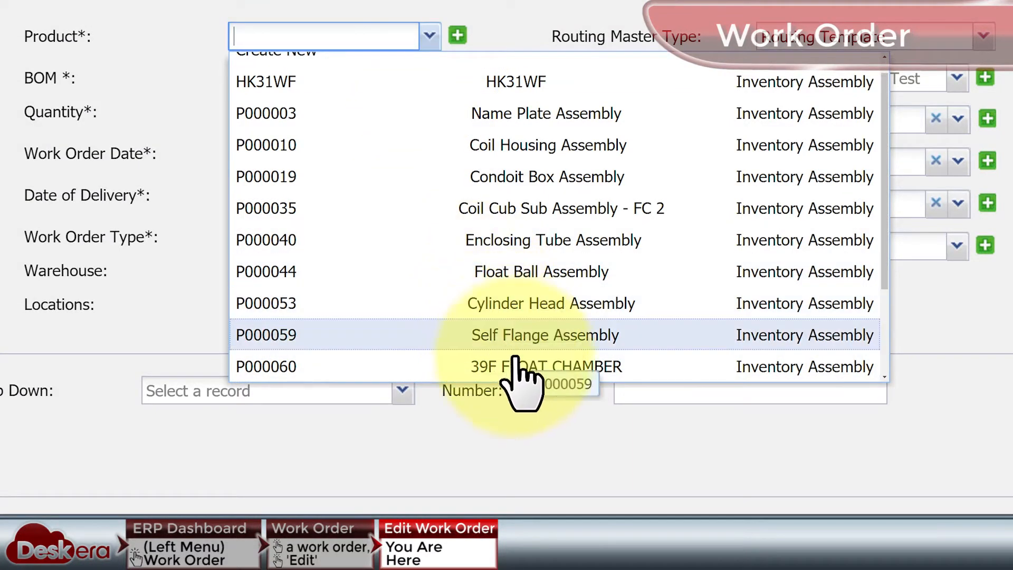
pyautogui.click(581, 365)
pyautogui.click(450, 75)
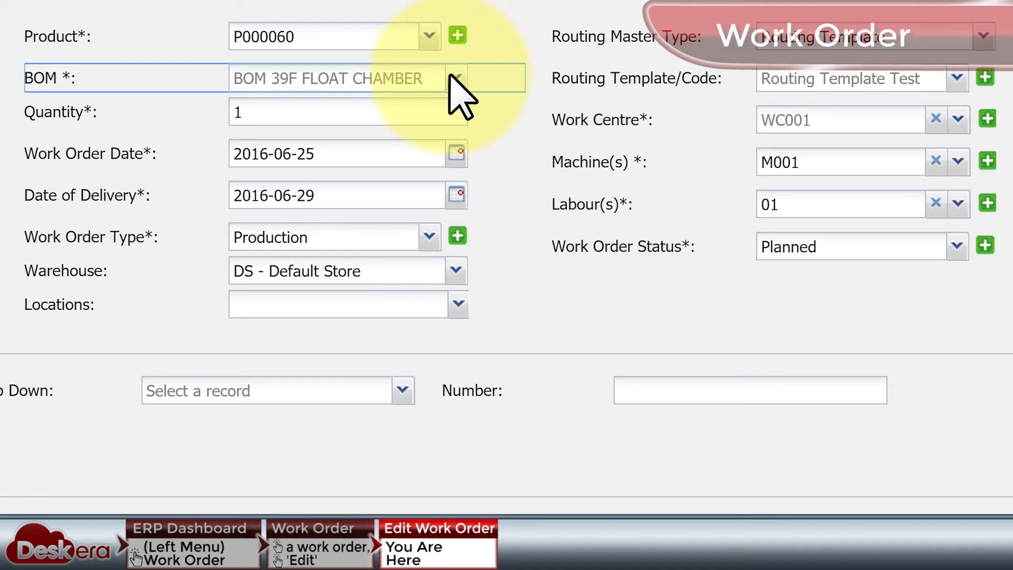
# Look at the calendars for the work order date and the date of delivery without changing either date.
pyautogui.click(457, 153)
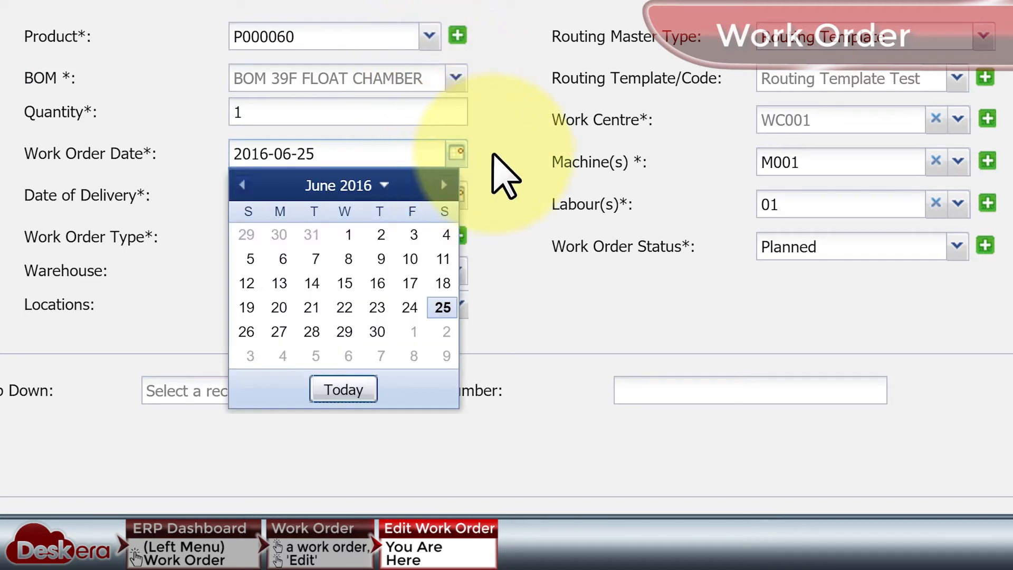
pyautogui.click(491, 178)
pyautogui.click(455, 195)
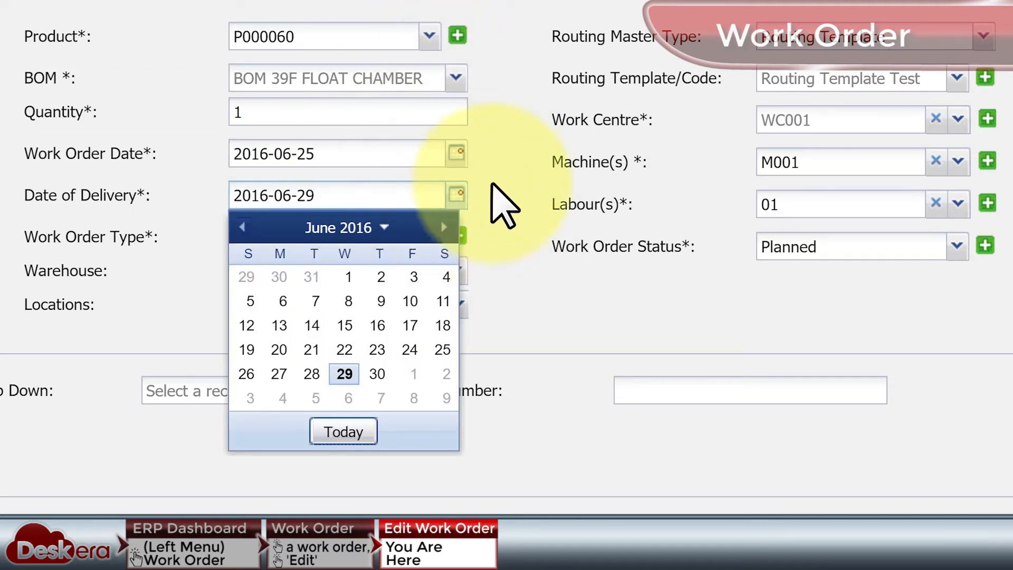
pyautogui.click(503, 205)
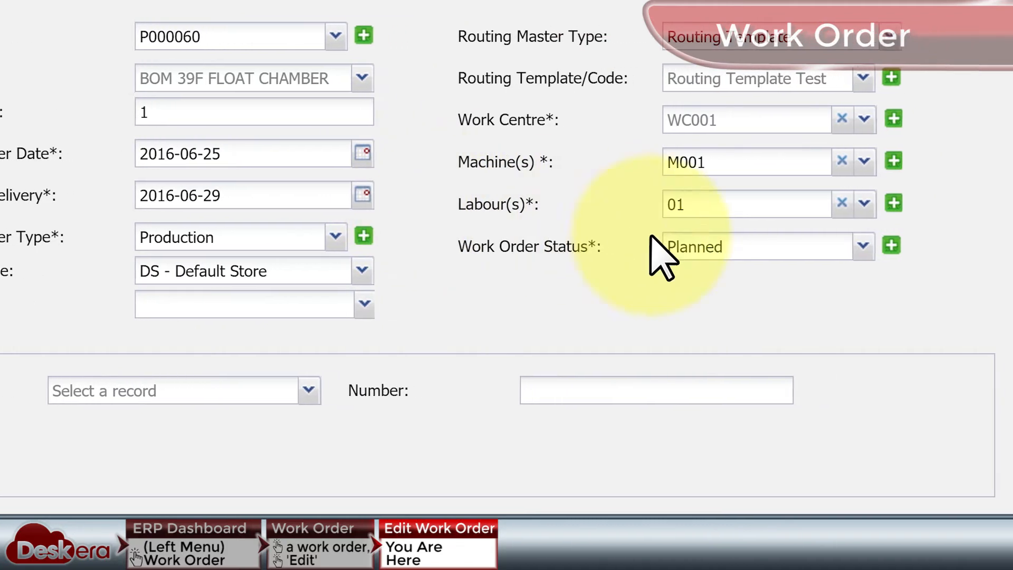
# Review the available work order statuses and routing master types, keeping Planned and Routing Template.
pyautogui.click(951, 246)
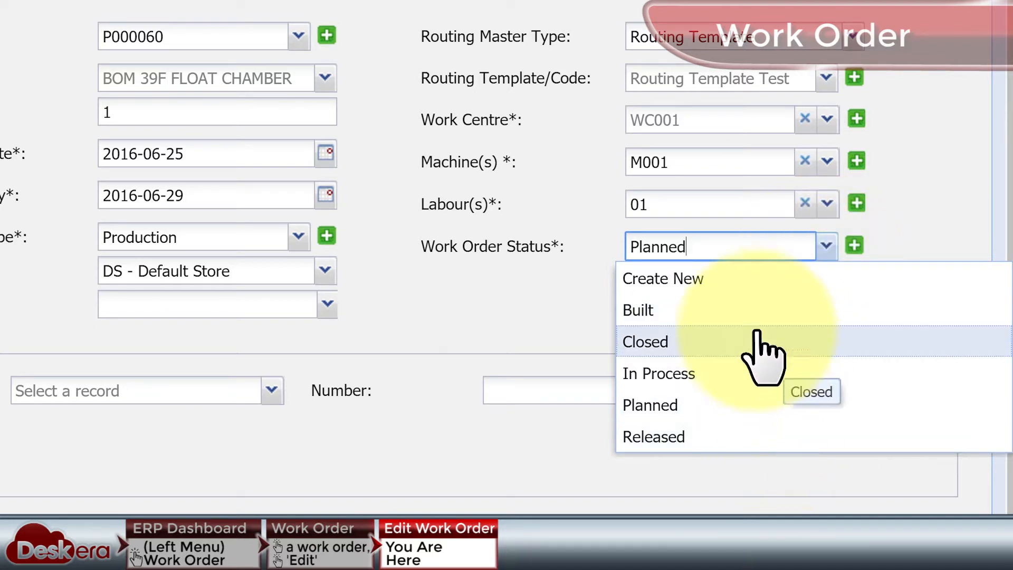
pyautogui.click(897, 232)
pyautogui.click(856, 39)
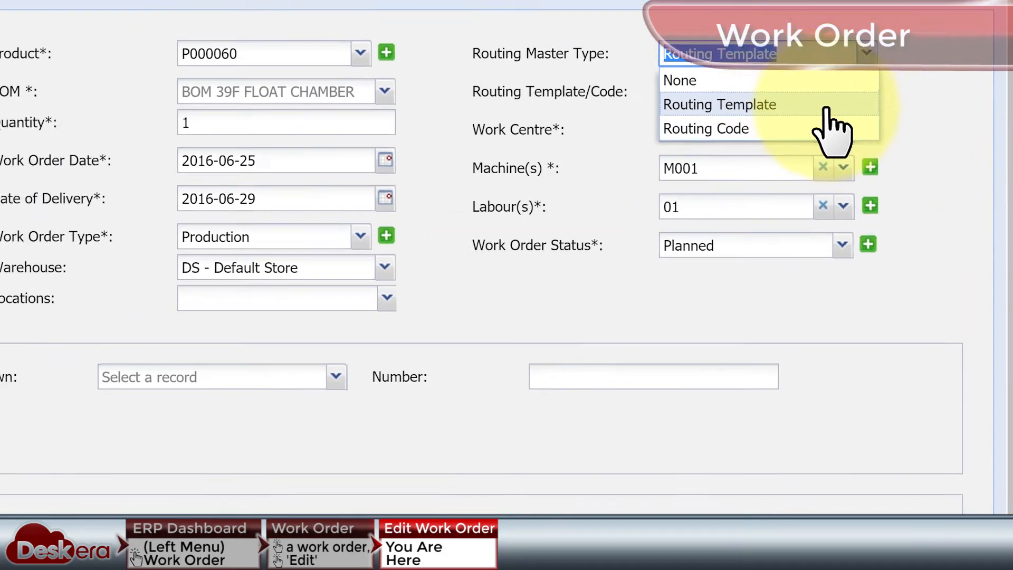
pyautogui.click(794, 97)
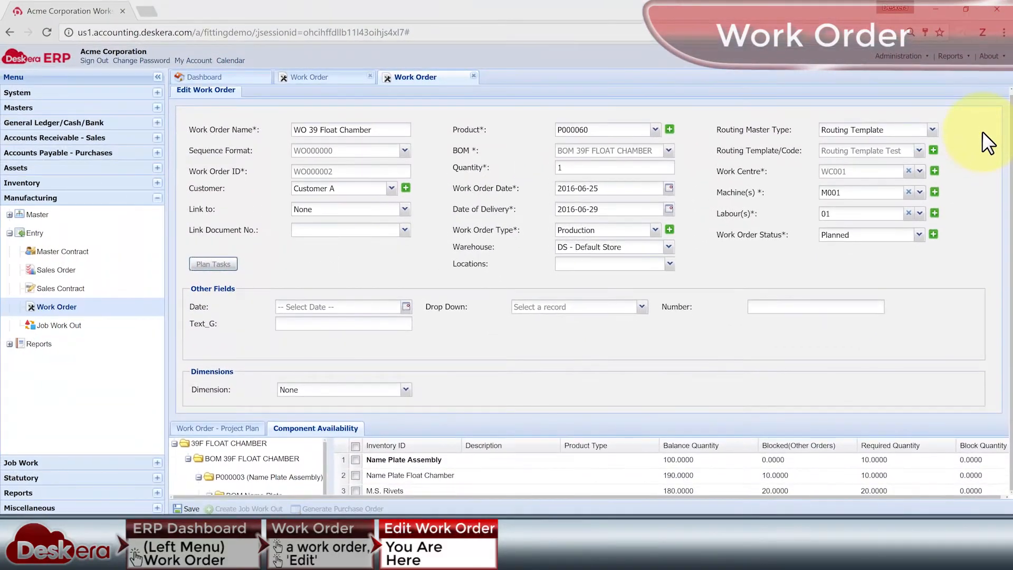
# Open the work order's project plan and extend Task 1 on the Gantt chart to finish on 06/30/16.
pyautogui.scroll(-3, 923, 109)
pyautogui.scroll(-3, 928, 119)
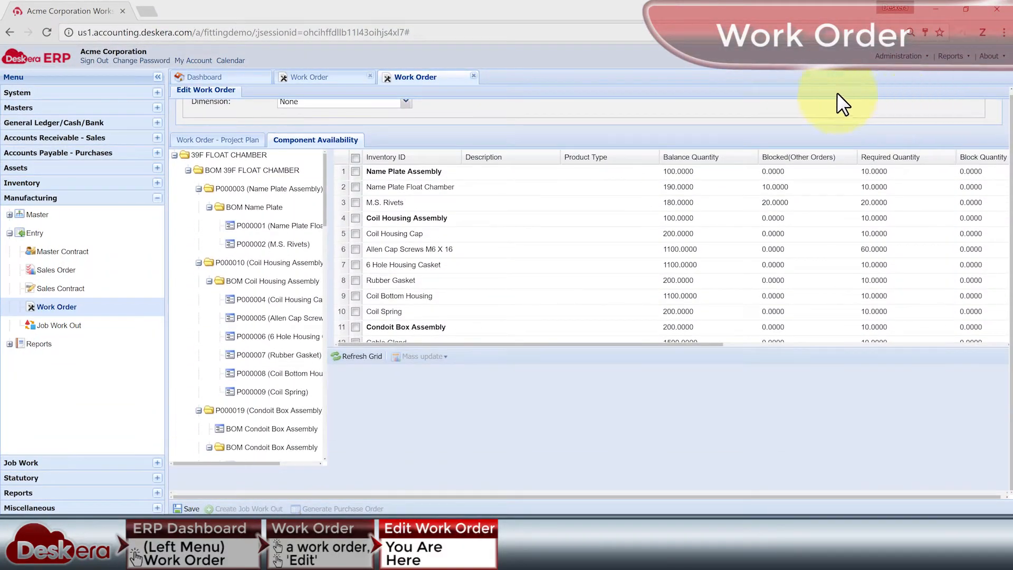
pyautogui.click(239, 140)
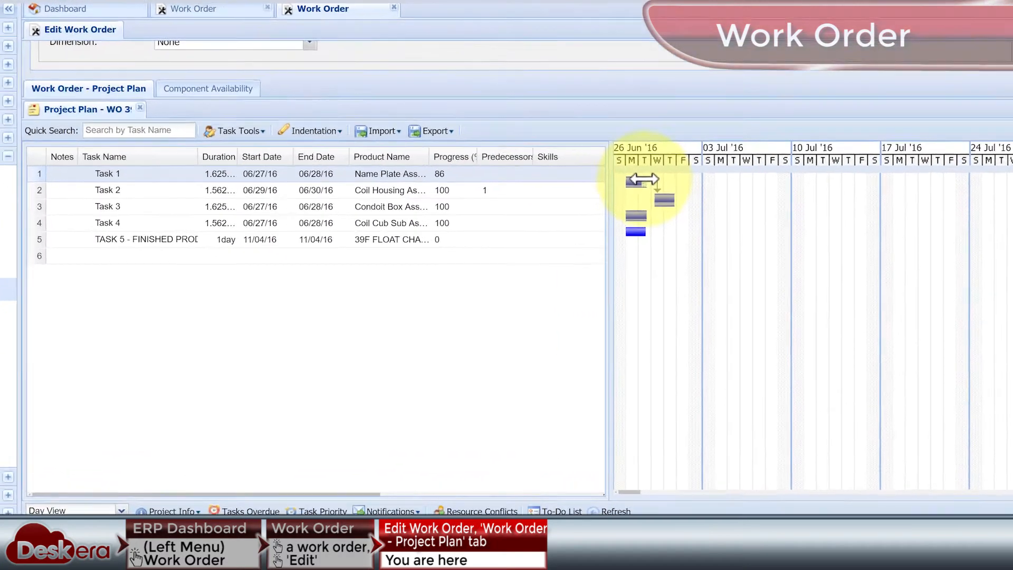
pyautogui.moveTo(691, 218); pyautogui.dragTo(713, 219)
# Make Task 3 a predecessor of Task 2, Task 1 of Task 3 and Task 2 of Task 4, and lengthen Task 2 to 2.25 days.
pyautogui.moveTo(546, 160); pyautogui.dragTo(633, 140)
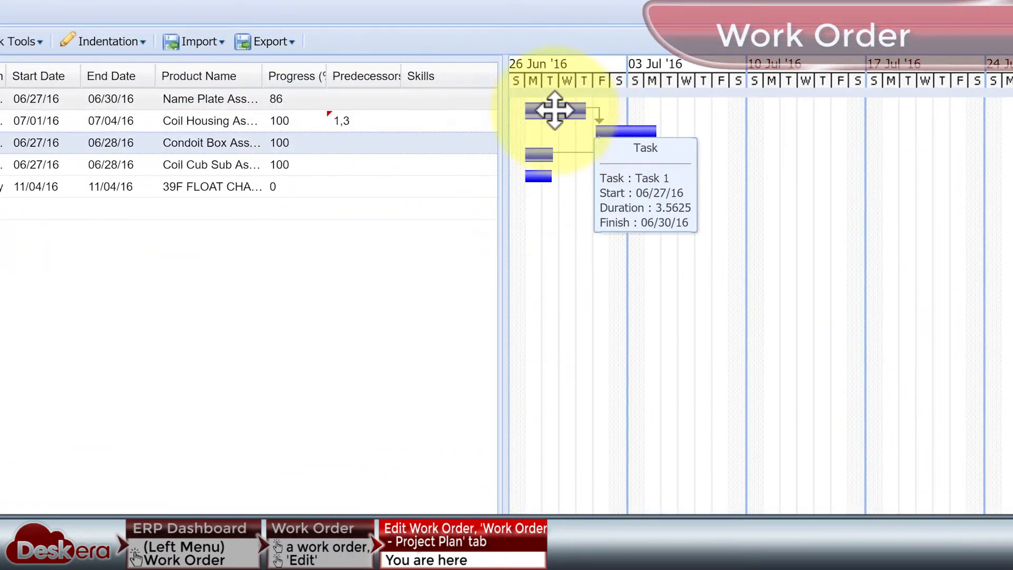
pyautogui.moveTo(562, 118); pyautogui.dragTo(538, 153)
pyautogui.click(352, 164)
pyautogui.write('2')
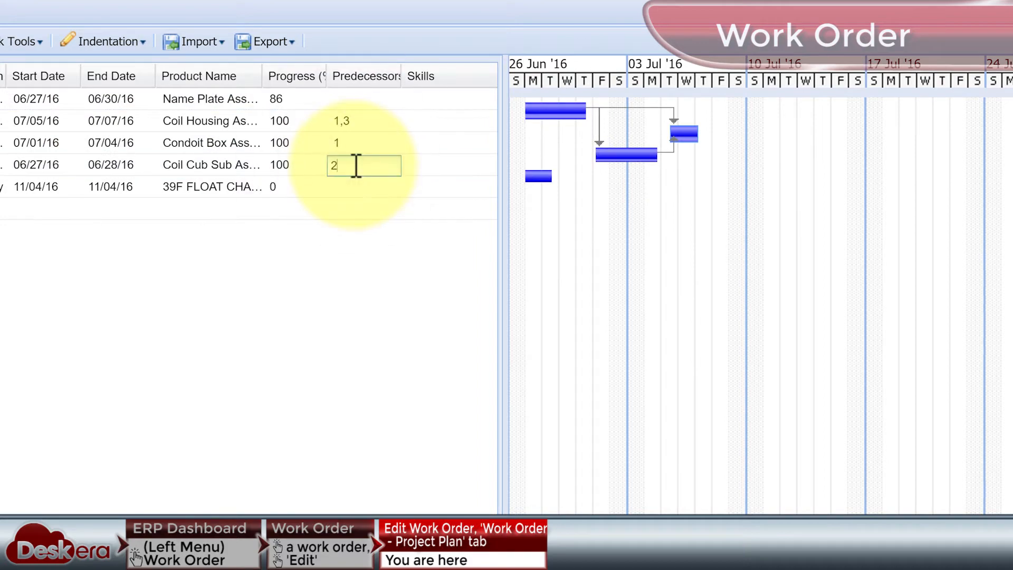
pyautogui.press('Return')
pyautogui.moveTo(698, 136); pyautogui.dragTo(708, 140)
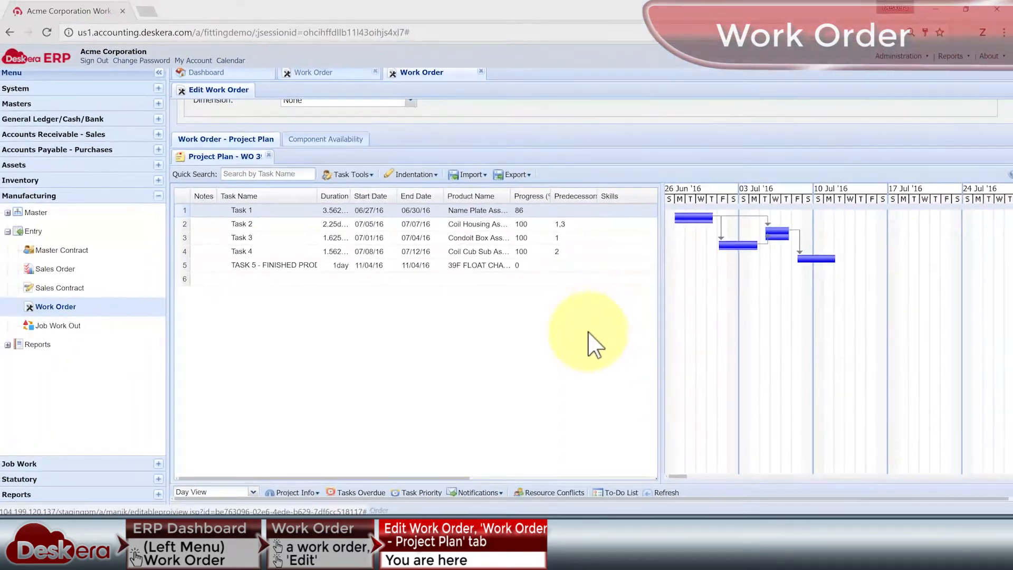
# Assign Task 1 the Cutting skill, the Cutting process and a labour resource in the project plan.
pyautogui.moveTo(455, 478); pyautogui.dragTo(640, 478)
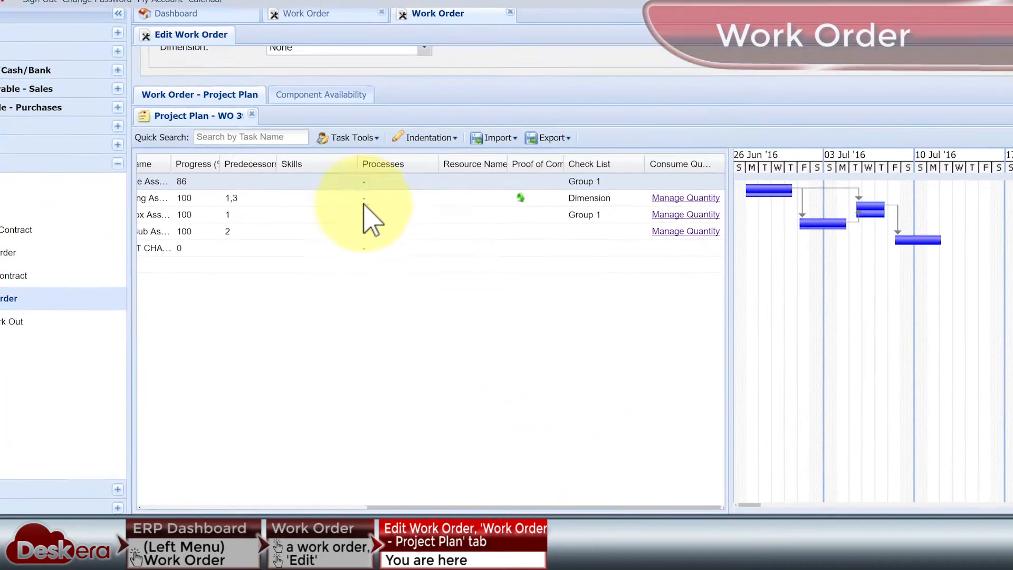
pyautogui.click(345, 182)
pyautogui.click(349, 182)
pyautogui.click(330, 215)
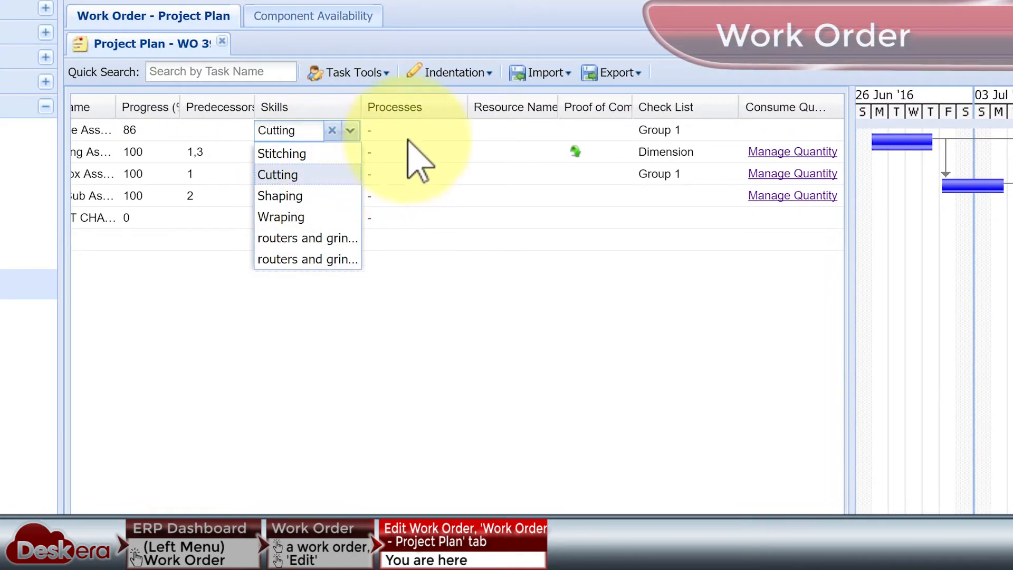
pyautogui.click(437, 132)
pyautogui.click(455, 132)
pyautogui.click(425, 153)
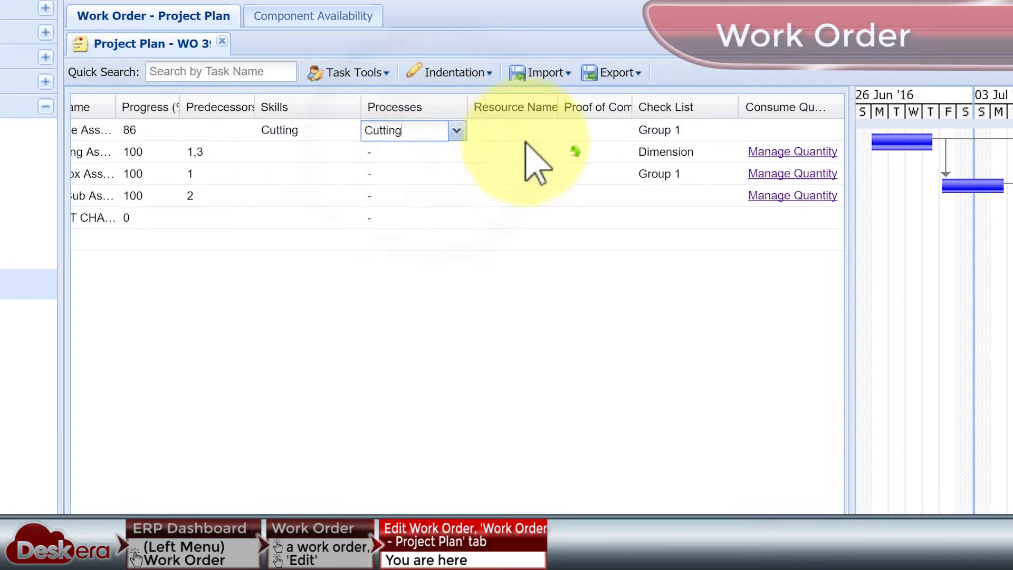
pyautogui.click(522, 132)
pyautogui.click(546, 131)
pyautogui.click(517, 154)
pyautogui.click(501, 267)
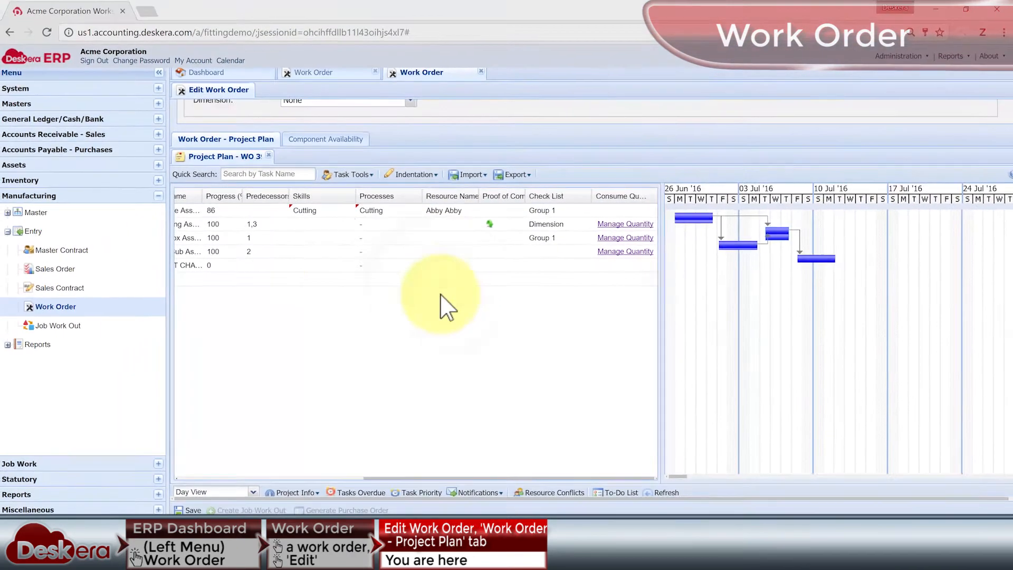
# Assign Task 2 the Shaping and Wraping skills and the Shaping process.
pyautogui.click(311, 152)
pyautogui.click(349, 152)
pyautogui.click(314, 219)
pyautogui.click(327, 279)
pyautogui.click(416, 225)
pyautogui.click(399, 266)
# Give Task 3 the Stitching skill and Shaping process, and Task 4 a "routers and grin…" skill and the Routers & Griders process.
pyautogui.click(316, 253)
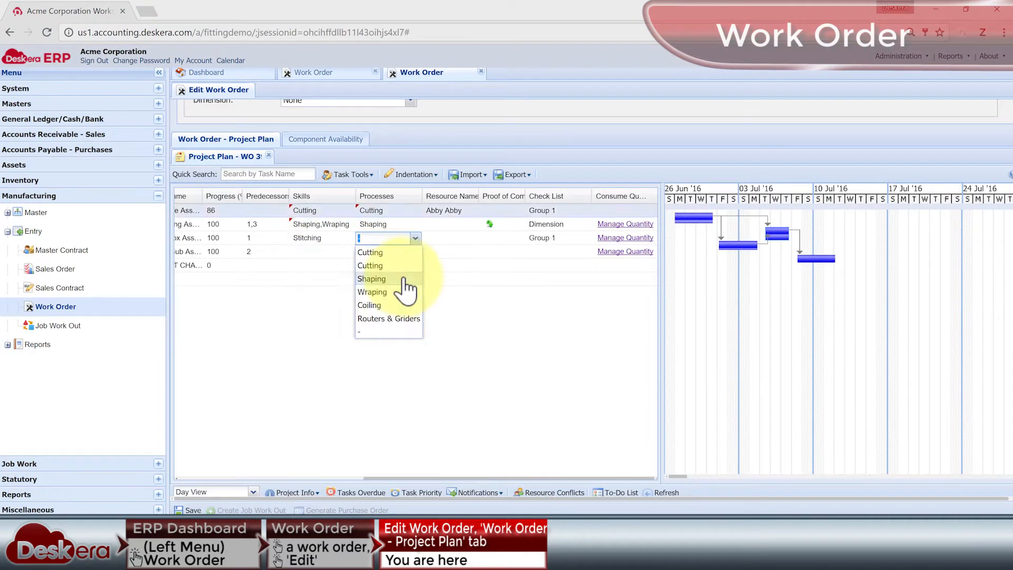
pyautogui.click(405, 279)
pyautogui.click(346, 319)
pyautogui.click(415, 252)
pyautogui.click(398, 333)
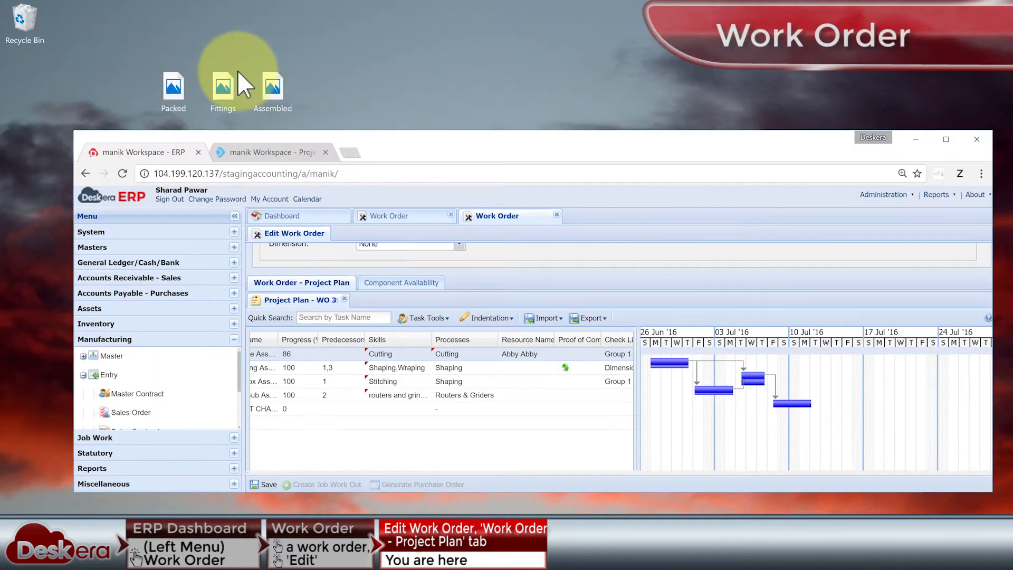
# Preview the Fittings image on the desktop and upload it as the proof of completion for Task 3.
pyautogui.doubleClick(222, 77)
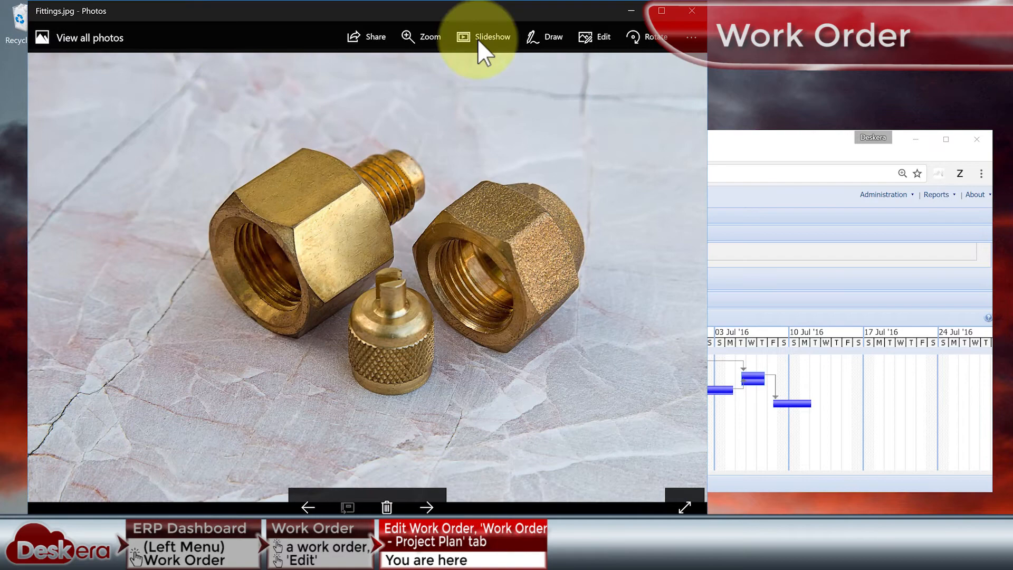
pyautogui.click(691, 10)
pyautogui.moveTo(223, 84); pyautogui.dragTo(448, 265)
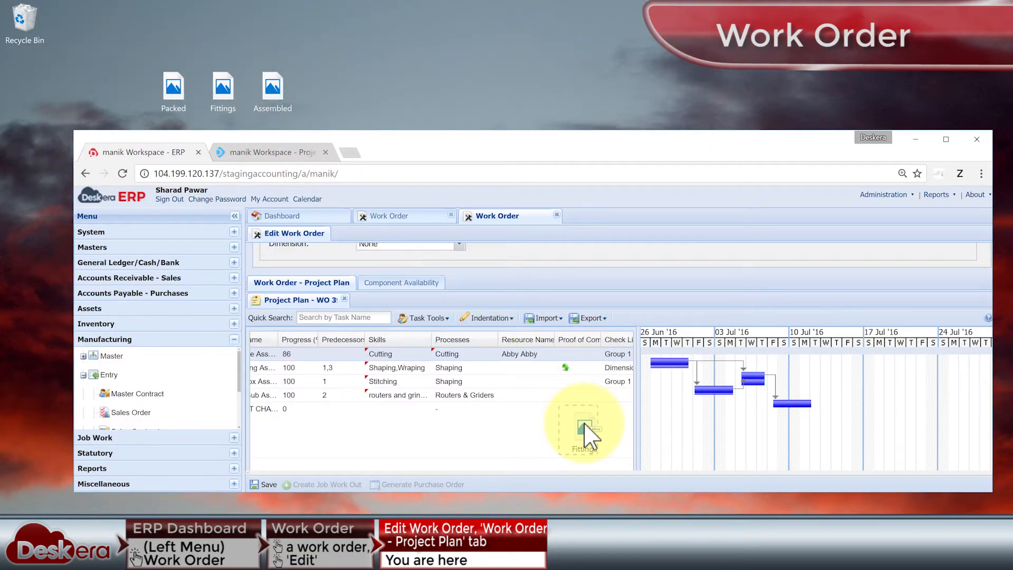
pyautogui.moveTo(586, 422); pyautogui.dragTo(597, 413)
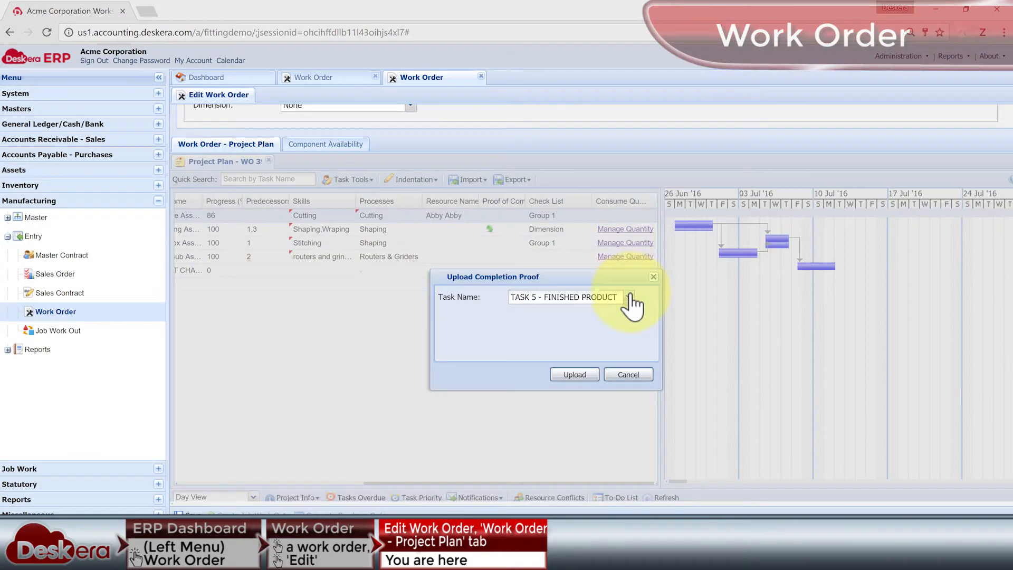
pyautogui.click(533, 297)
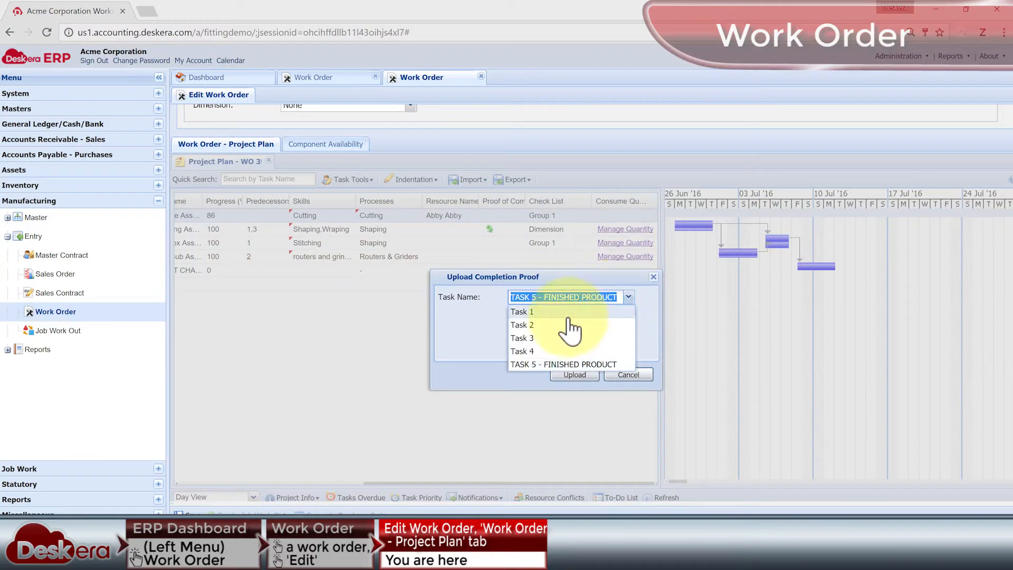
pyautogui.click(532, 339)
pyautogui.click(576, 374)
# Review the check list choices for the first three tasks, keeping their values, and assign the Group 1 check list to Task 4.
pyautogui.click(573, 216)
pyautogui.click(584, 216)
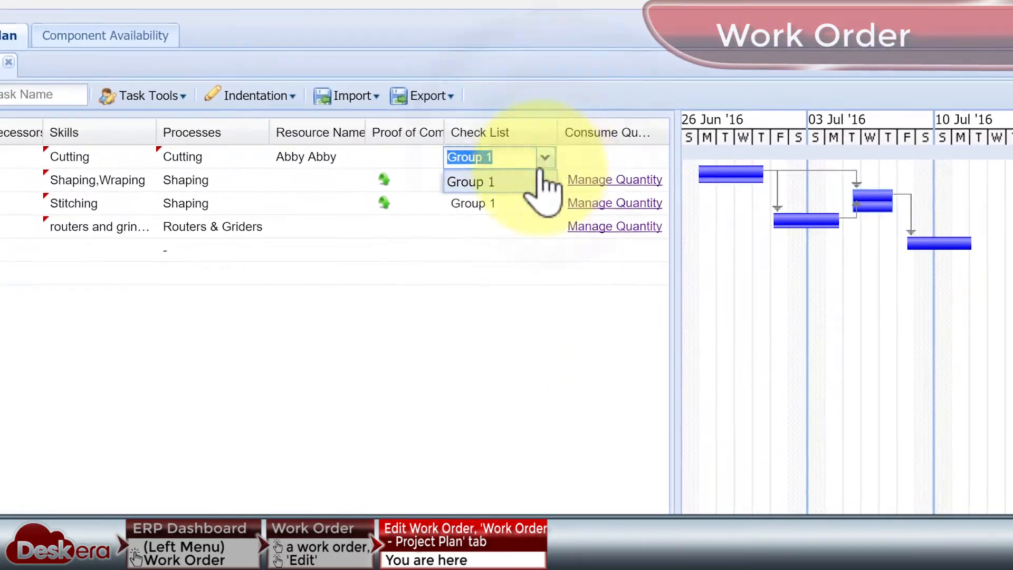
pyautogui.click(538, 180)
pyautogui.click(537, 182)
pyautogui.click(543, 204)
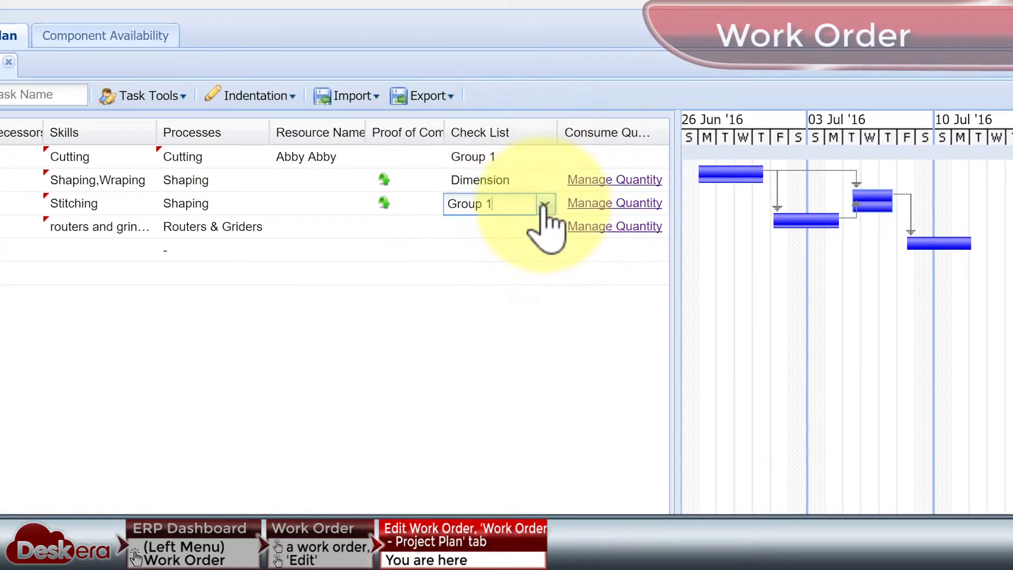
pyautogui.click(544, 208)
pyautogui.click(538, 230)
pyautogui.click(542, 232)
pyautogui.click(523, 252)
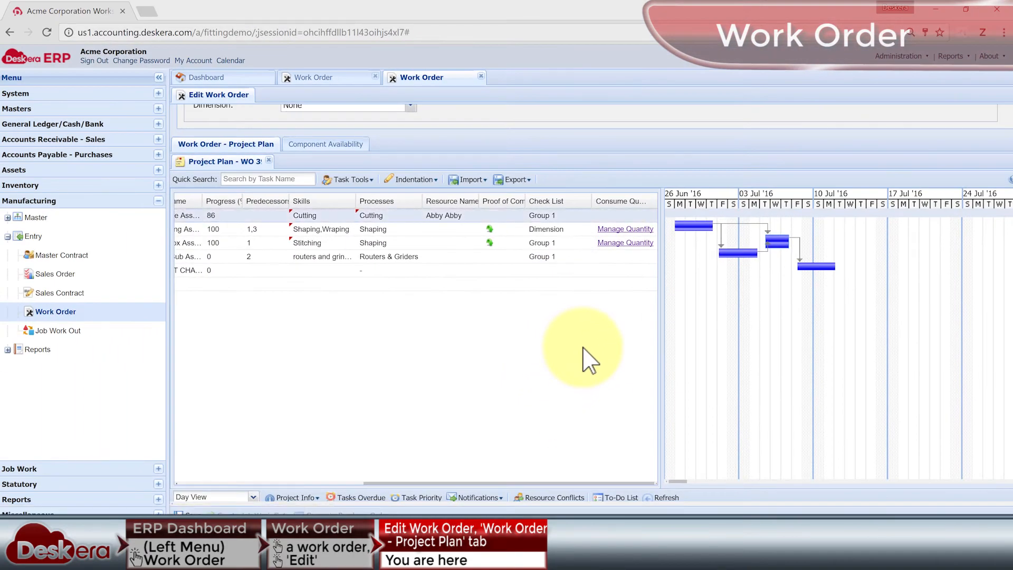
# Widen the Progress column and set the progress of TASK 5 - FINISHED PRODUCT to 64%.
pyautogui.moveTo(276, 187); pyautogui.dragTo(292, 191)
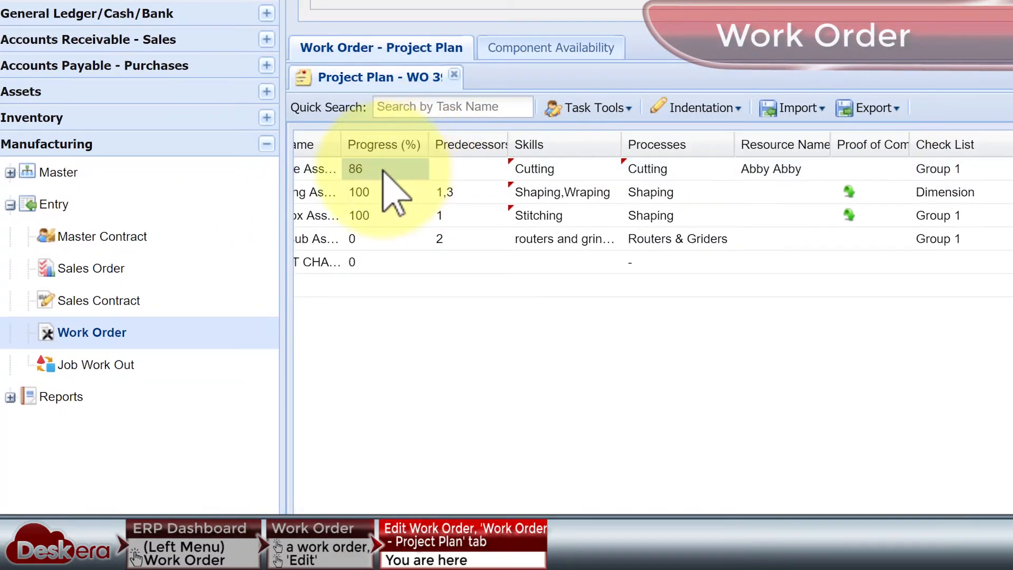
pyautogui.doubleClick(376, 262)
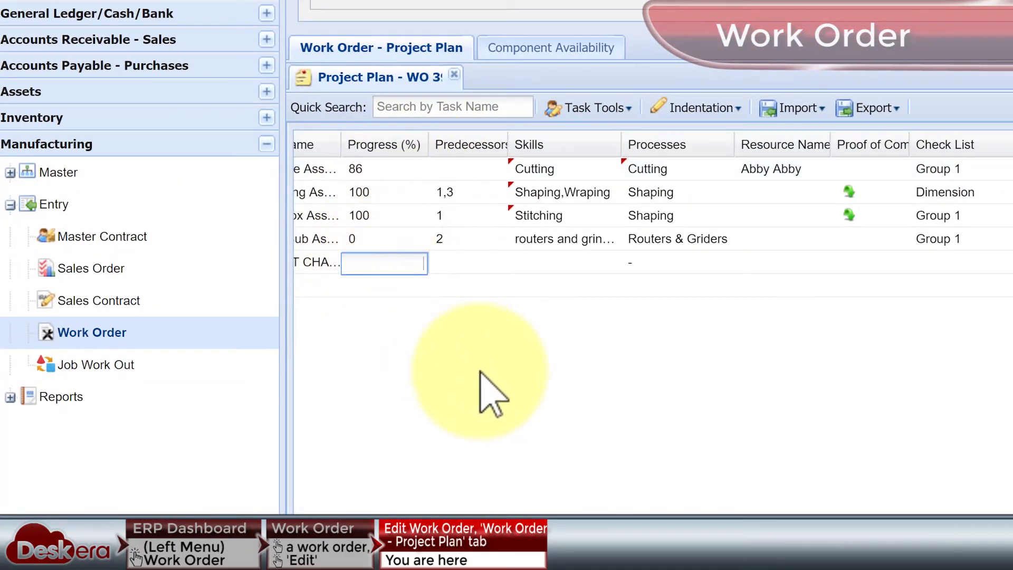
pyautogui.click(499, 372)
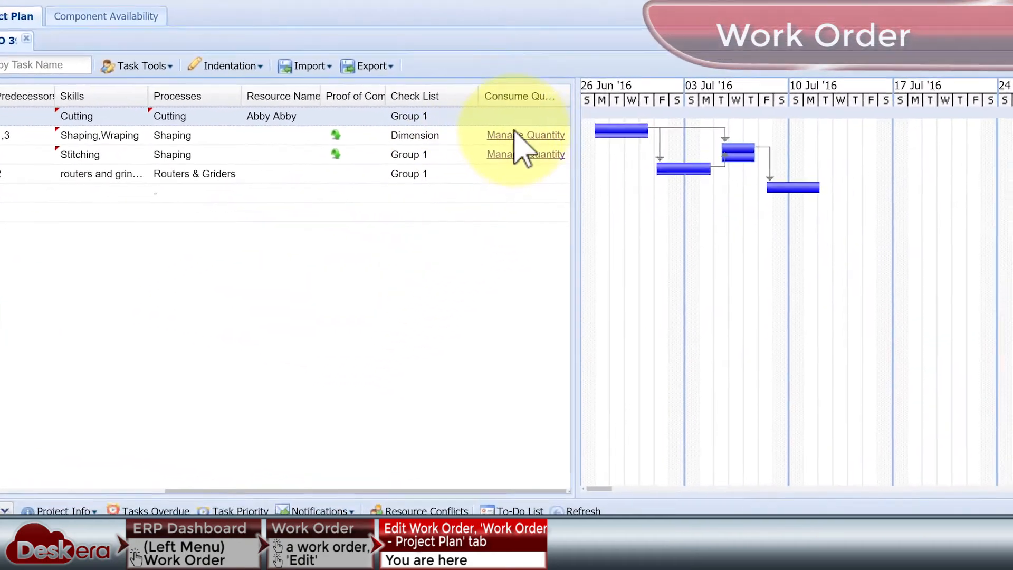
# Look at the rejected, recycle, waste and produced quantity fields in Task 2's inventory consumption and close it without submitting.
pyautogui.click(517, 135)
pyautogui.moveTo(474, 421); pyautogui.dragTo(896, 435)
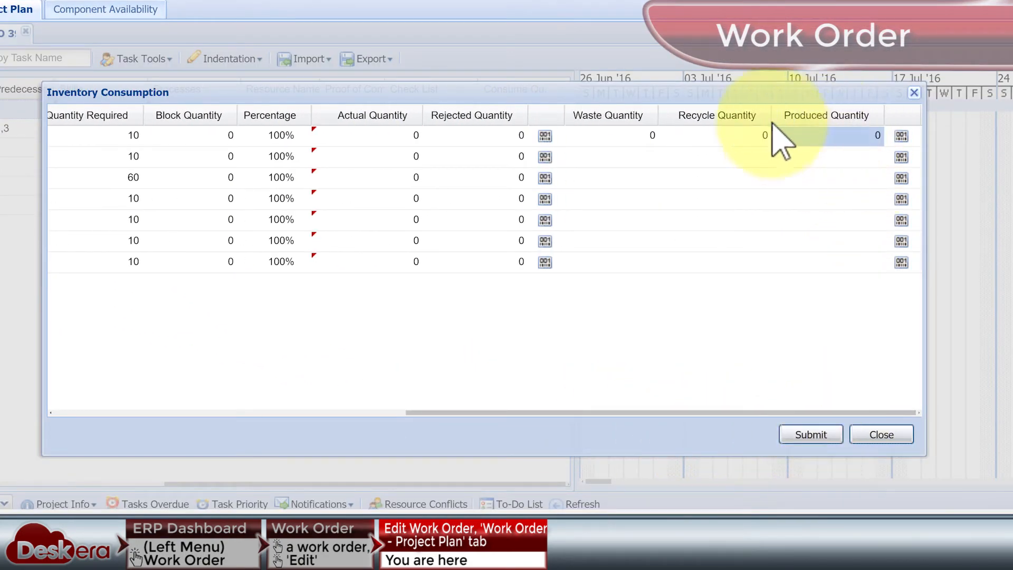
pyautogui.click(493, 139)
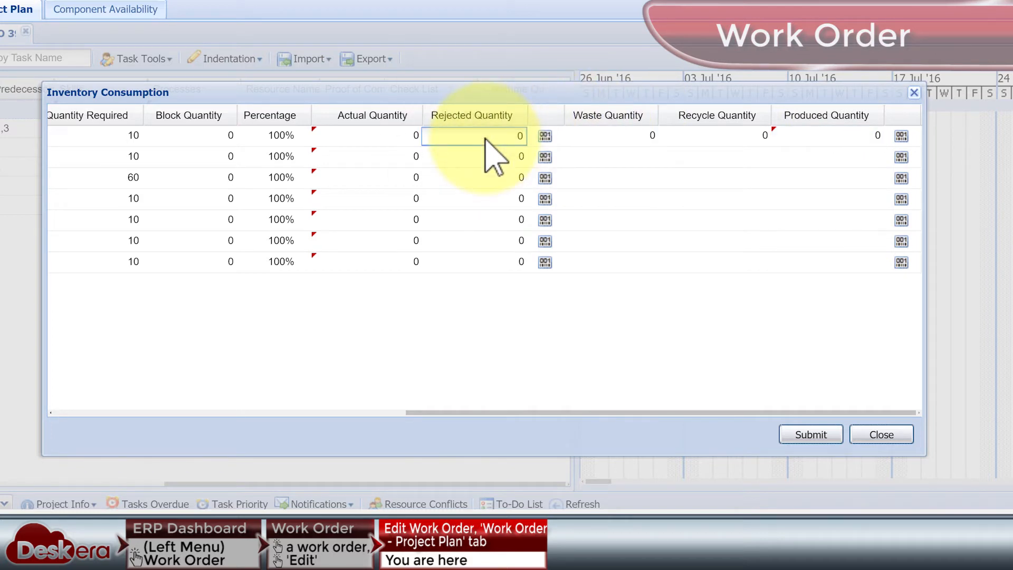
pyautogui.click(696, 137)
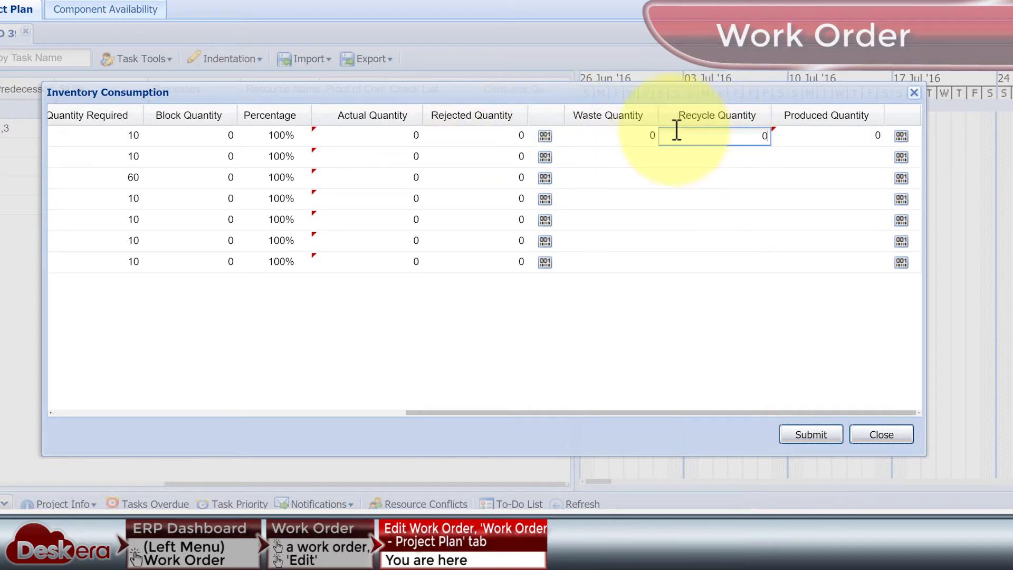
pyautogui.click(622, 136)
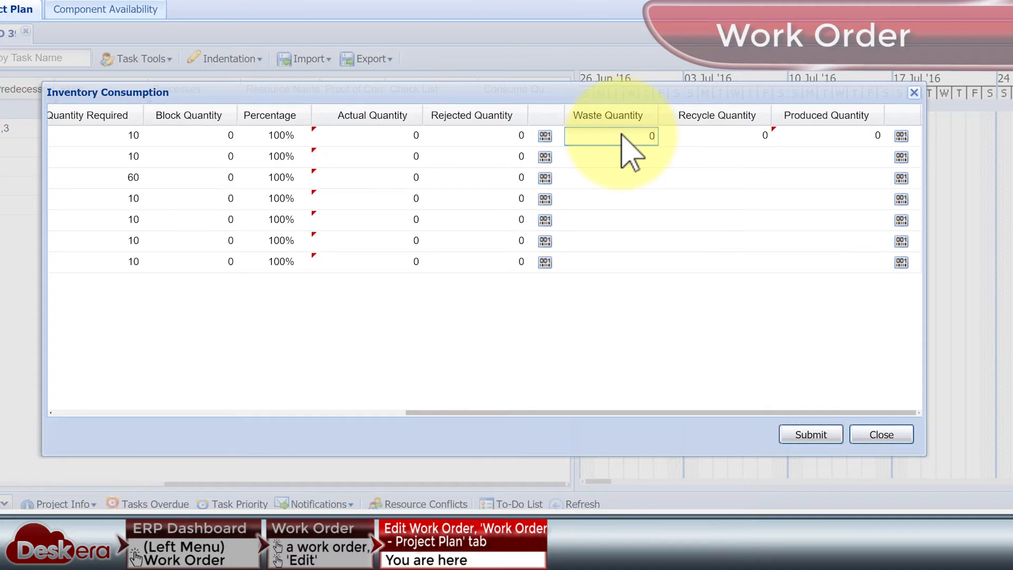
pyautogui.click(901, 136)
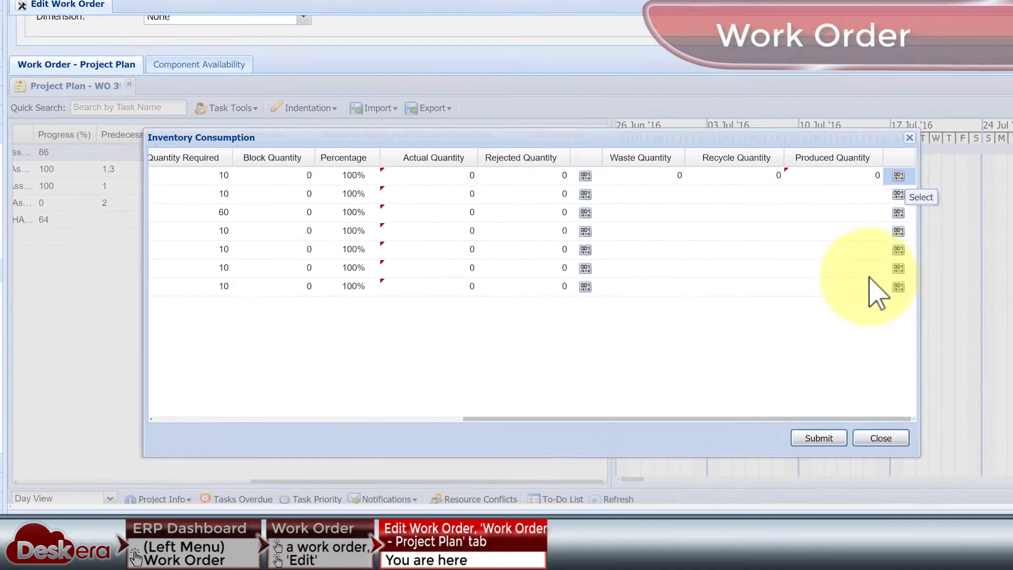
pyautogui.click(880, 438)
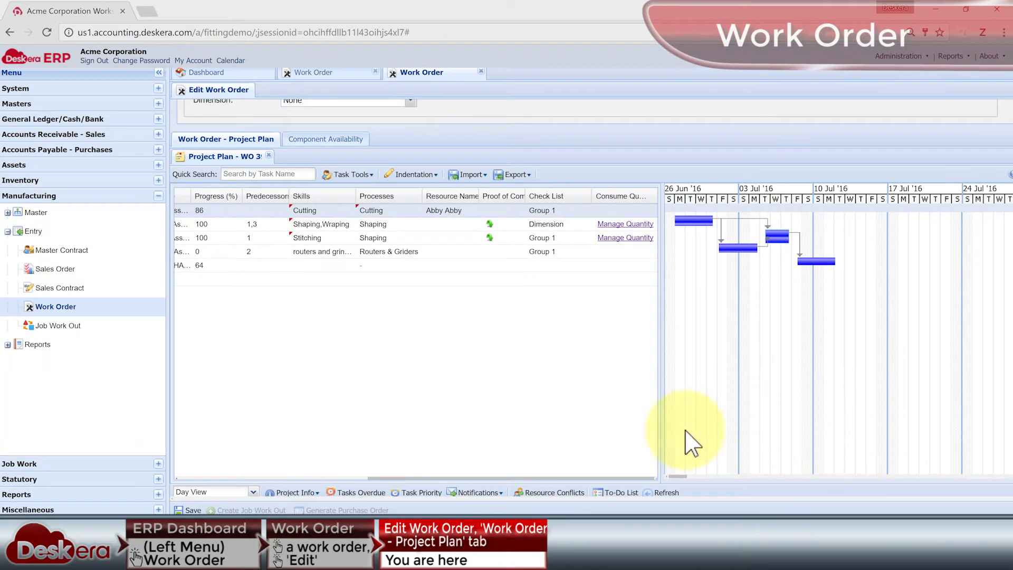
# Open the to-do list, review Task 2's Parameter A quality check without changing its values, and close the list.
pyautogui.click(630, 493)
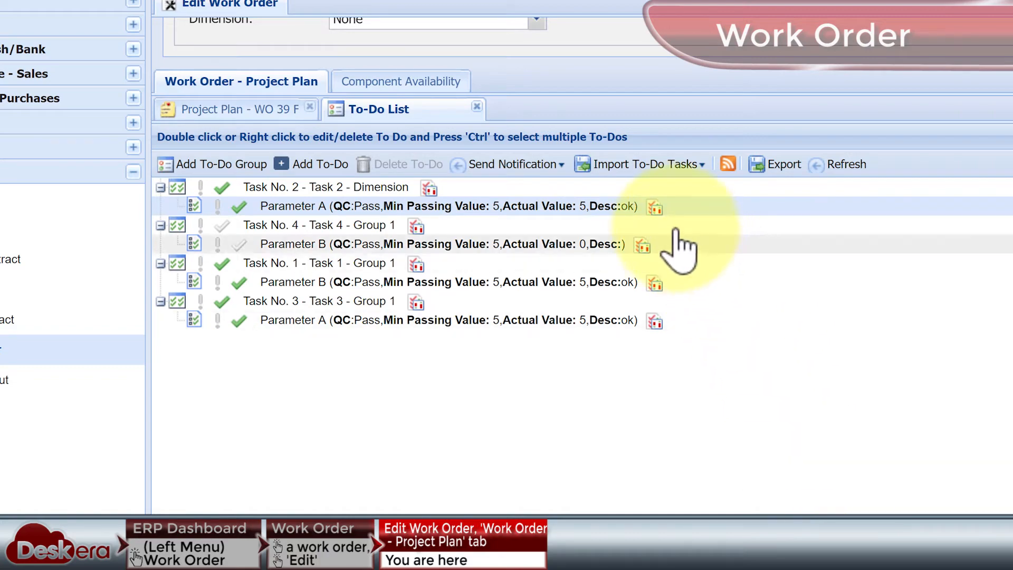
pyautogui.click(654, 207)
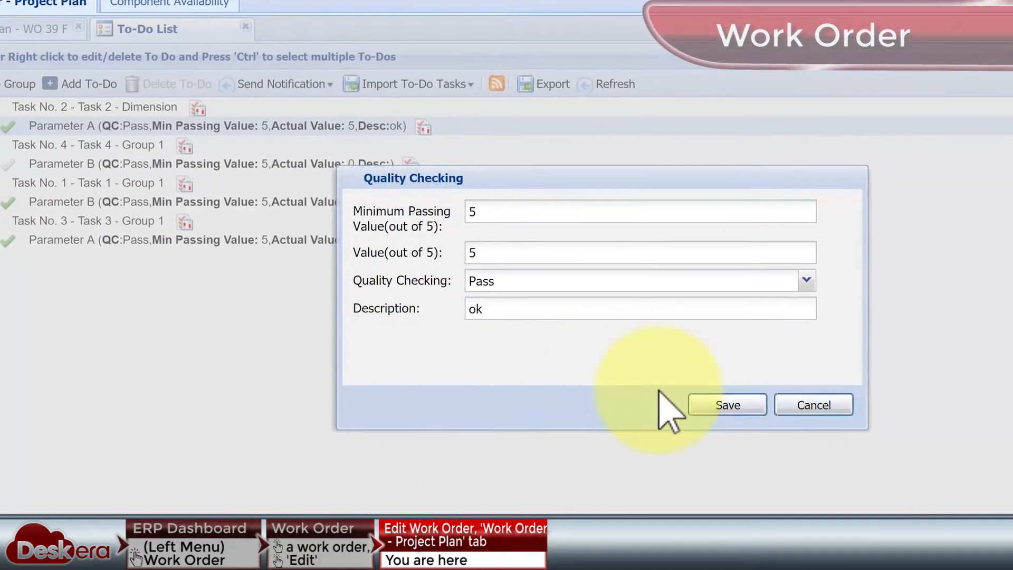
pyautogui.click(691, 397)
pyautogui.click(528, 320)
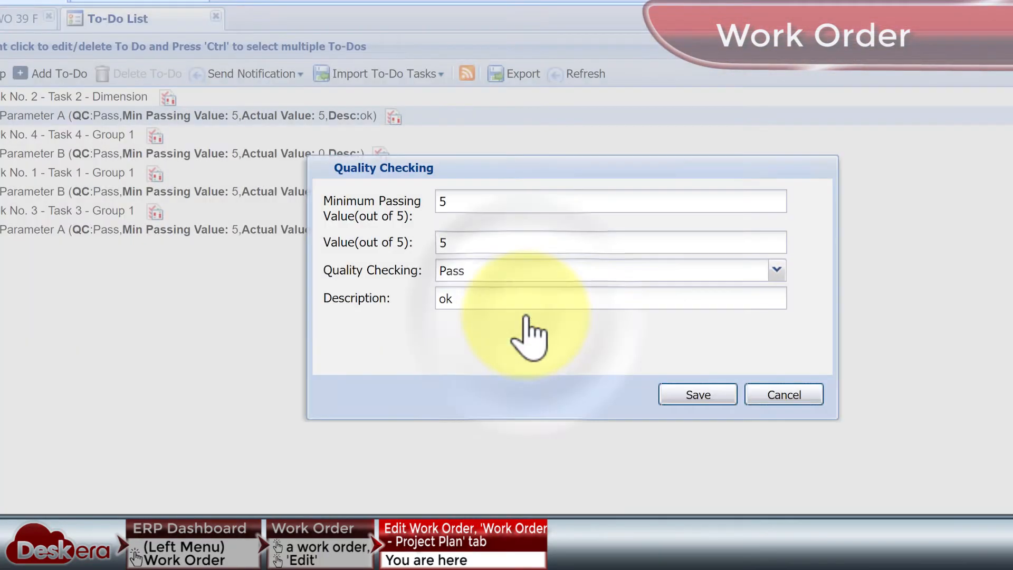
pyautogui.click(573, 322)
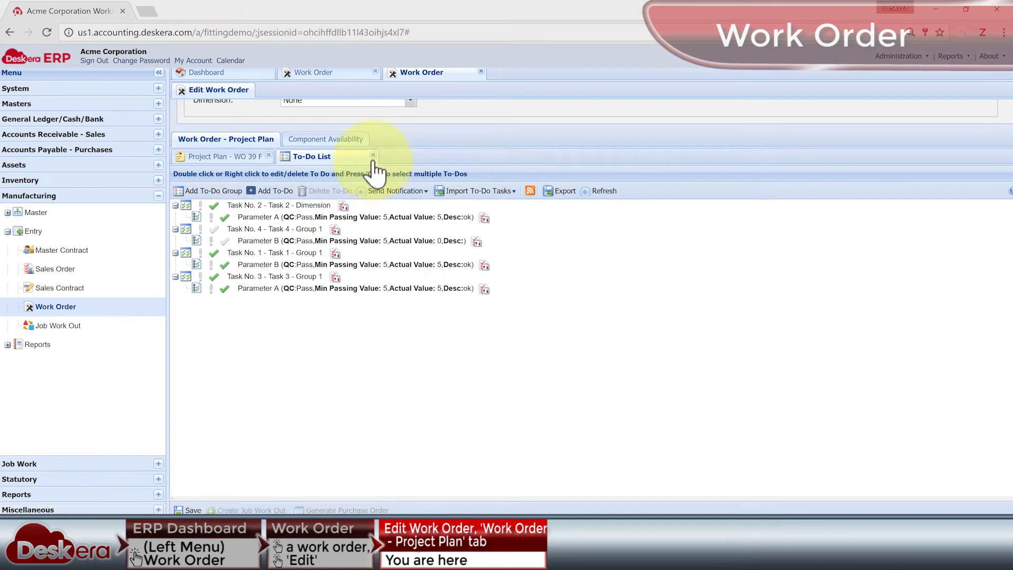
pyautogui.click(373, 155)
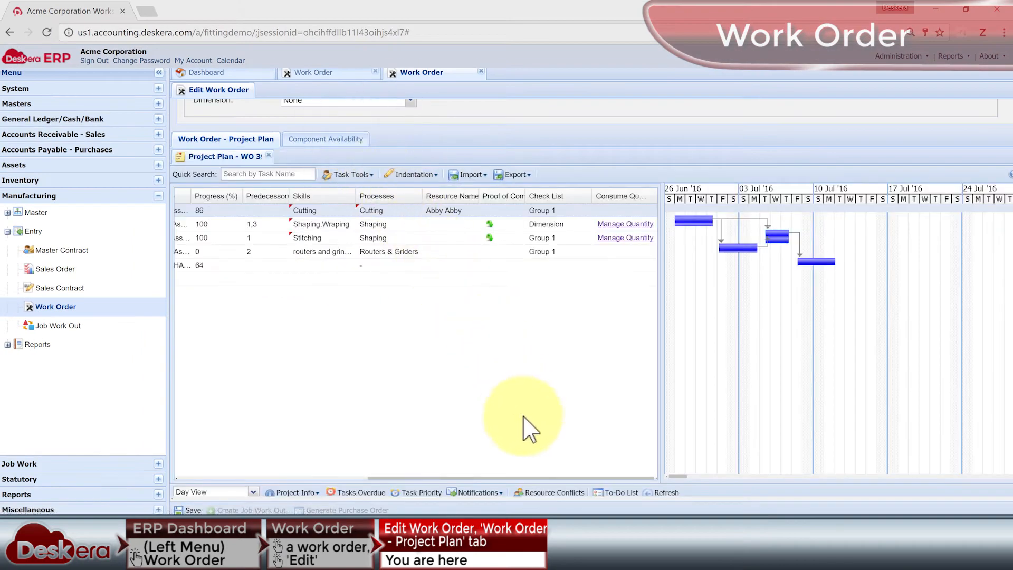
# Check the project plan's tasks for resource conflicts, close that view and open the work order's component availability.
pyautogui.click(569, 491)
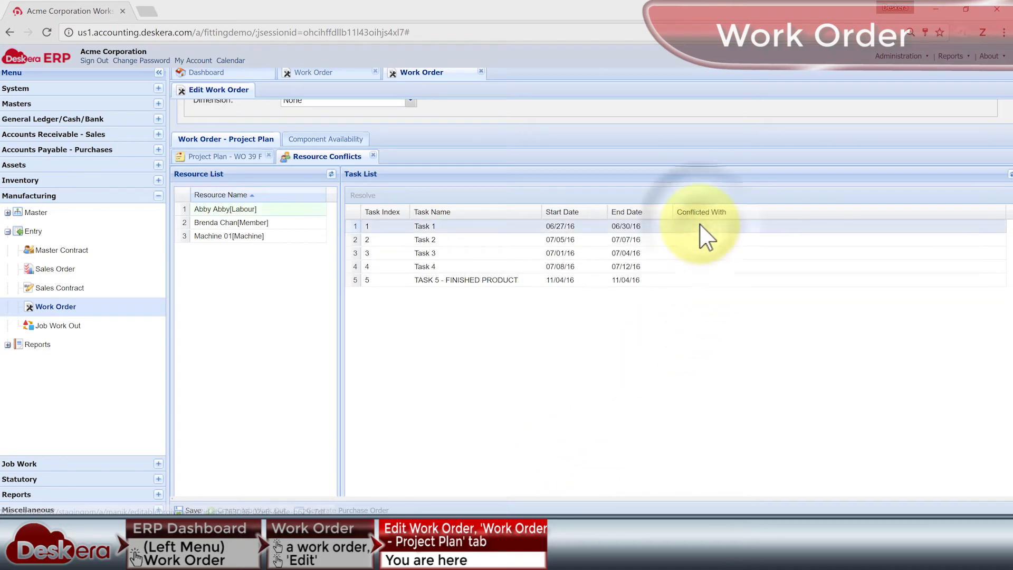
pyautogui.click(704, 240)
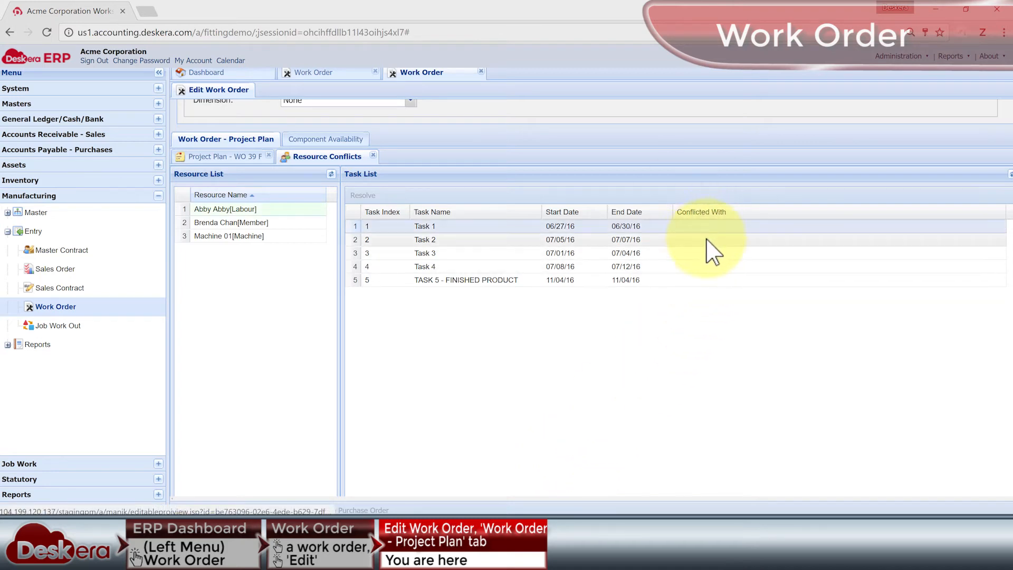
pyautogui.click(713, 283)
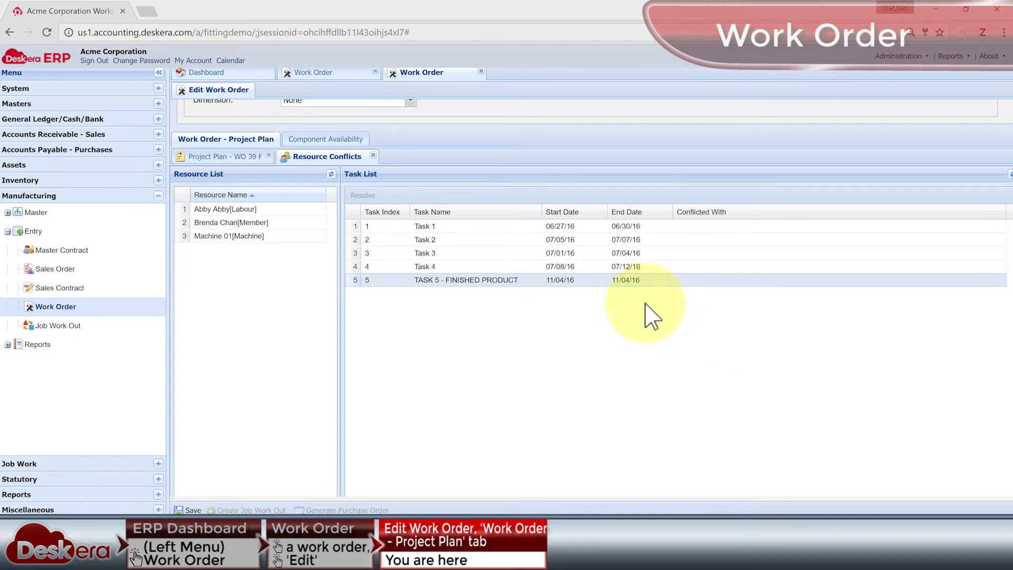
pyautogui.click(373, 155)
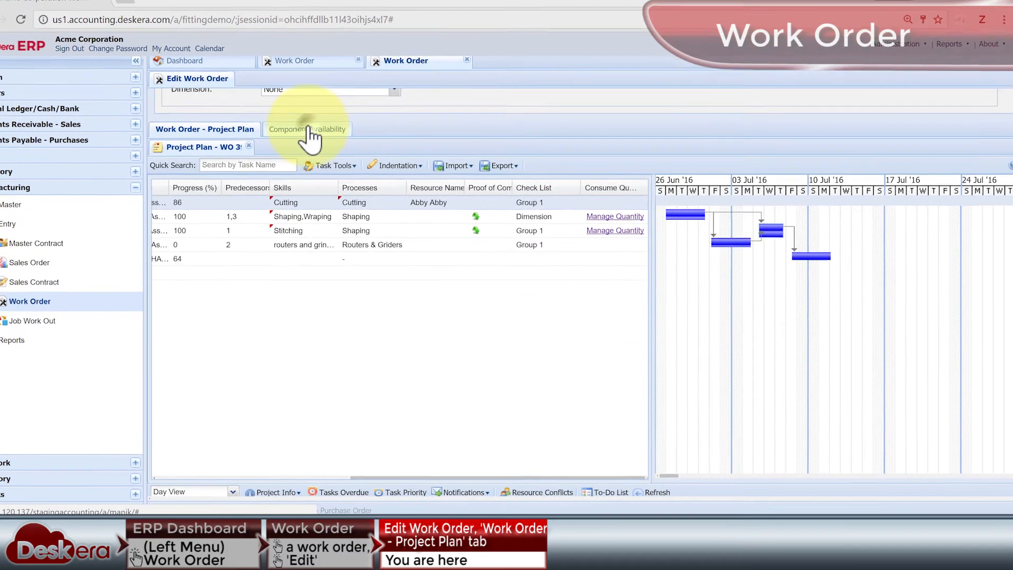
pyautogui.click(326, 138)
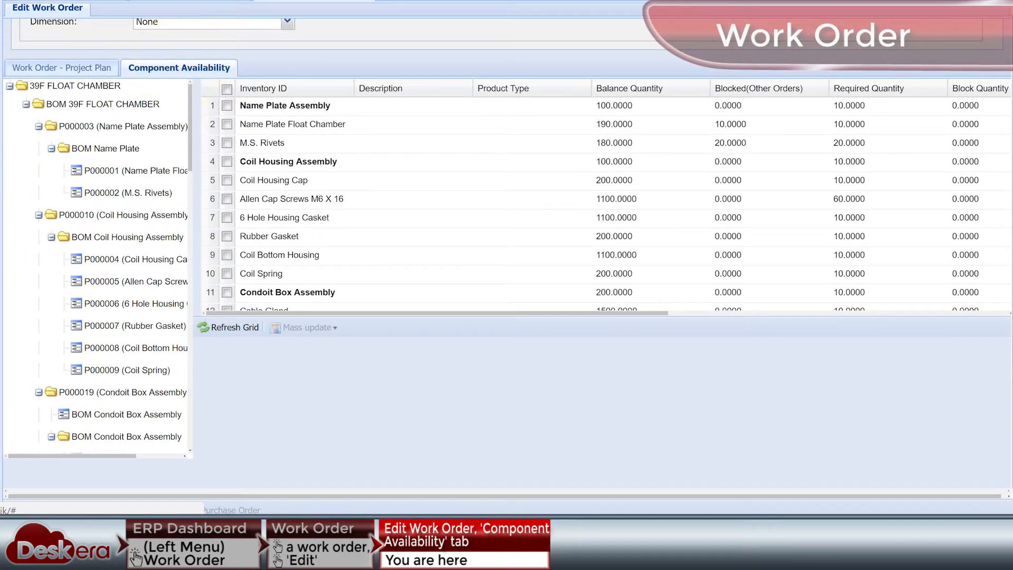
# Review the component availability columns from Balance Quantity and Block Quantity through Shortfall Quantity, Order Quantity and Generate Purchase Order.
pyautogui.moveTo(190, 127)
pyautogui.mouseDown()
pyautogui.moveTo(191, 404)
pyautogui.moveTo(190, 127)
pyautogui.mouseUp()
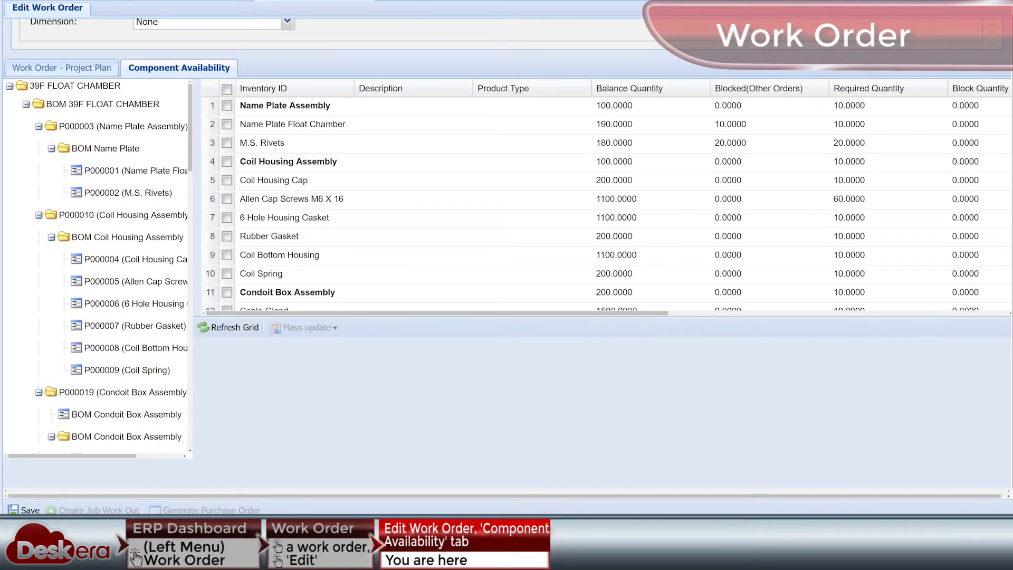
pyautogui.moveTo(476, 313); pyautogui.dragTo(818, 318)
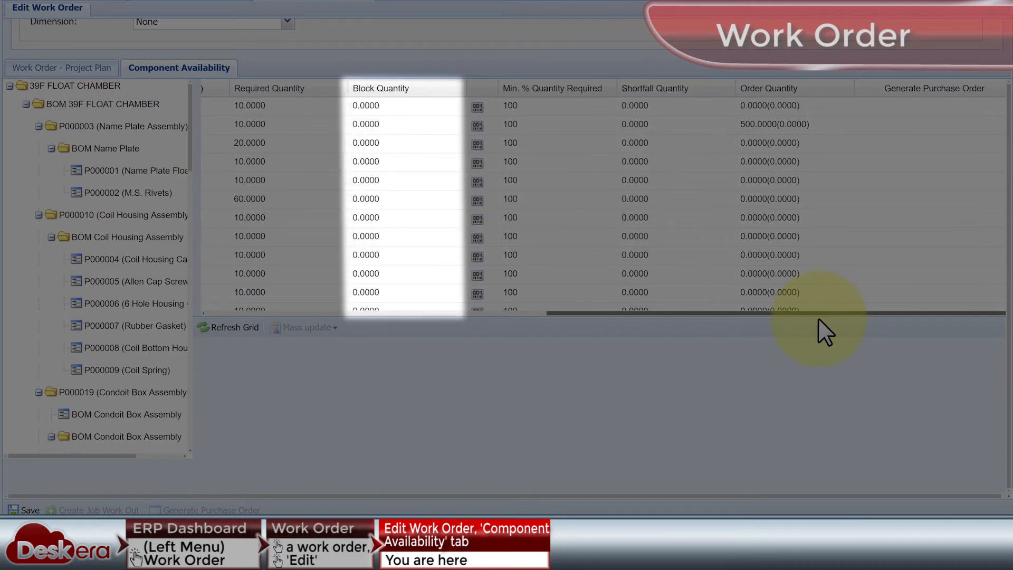
pyautogui.click(916, 102)
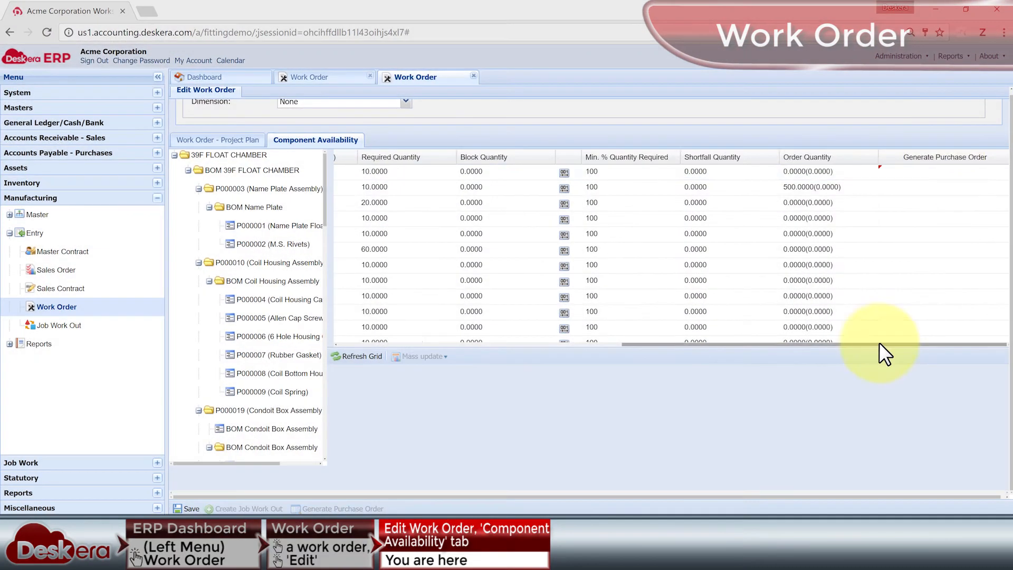
pyautogui.moveTo(855, 313); pyautogui.dragTo(493, 283)
# Close the work order's edit form and look at the order management options for WO 39 Float Chamber, including starting, closing and mass status update.
pyautogui.click(474, 75)
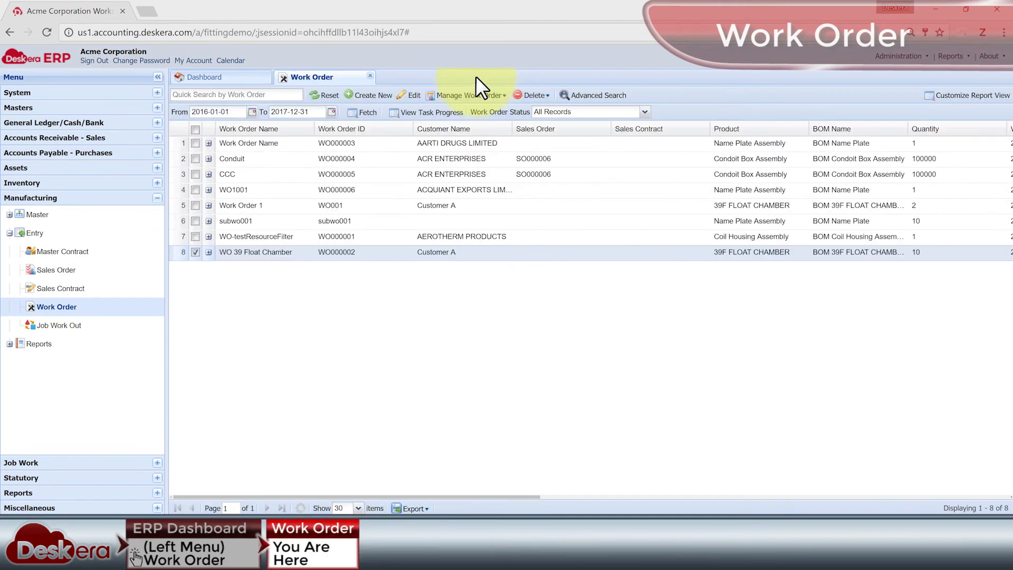
pyautogui.click(481, 98)
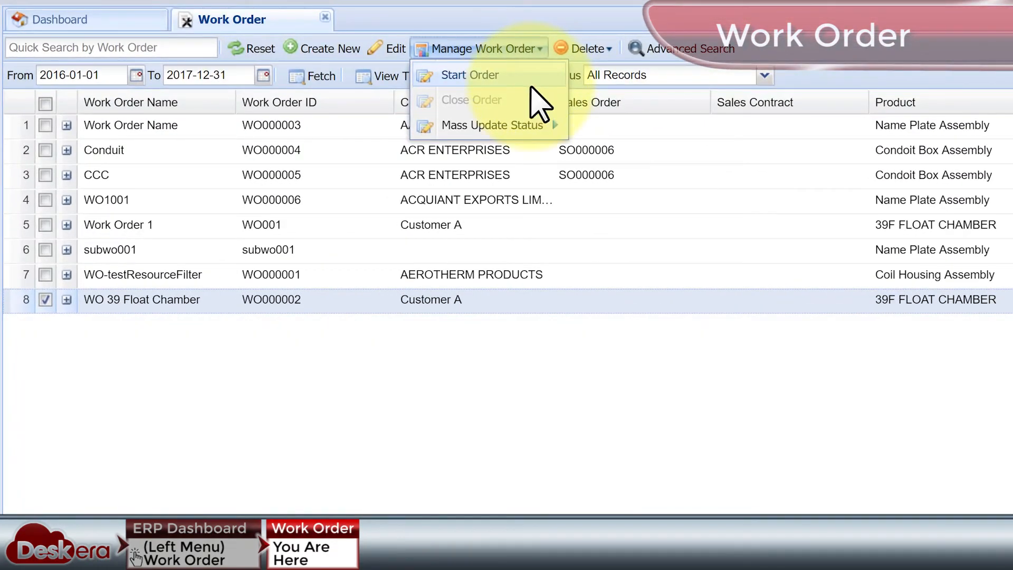
pyautogui.moveTo(557, 123)
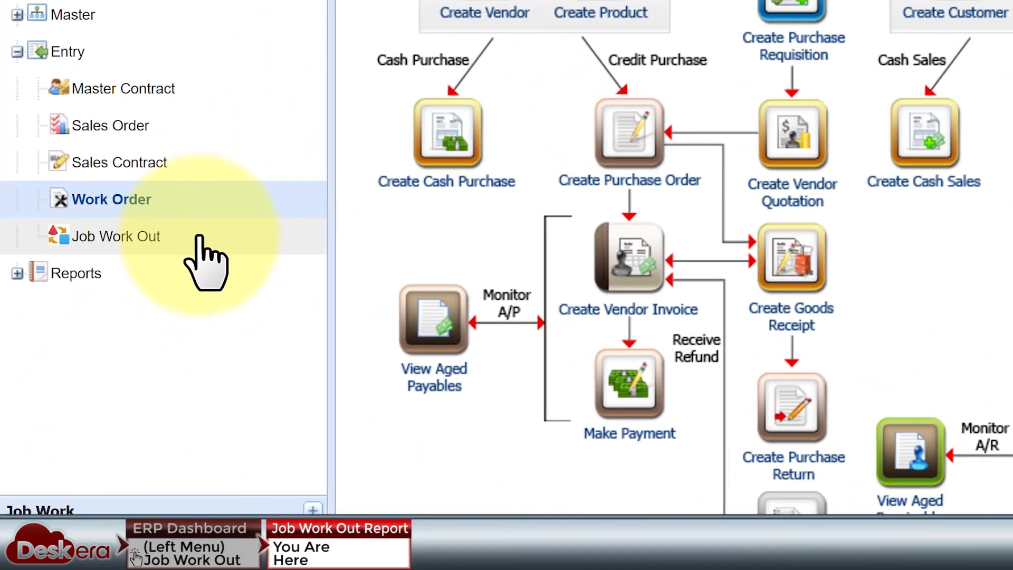
# Open the Job Work Out report, view the blank entry form for a new job work out, and close both without saving.
pyautogui.click(98, 326)
pyautogui.click(635, 97)
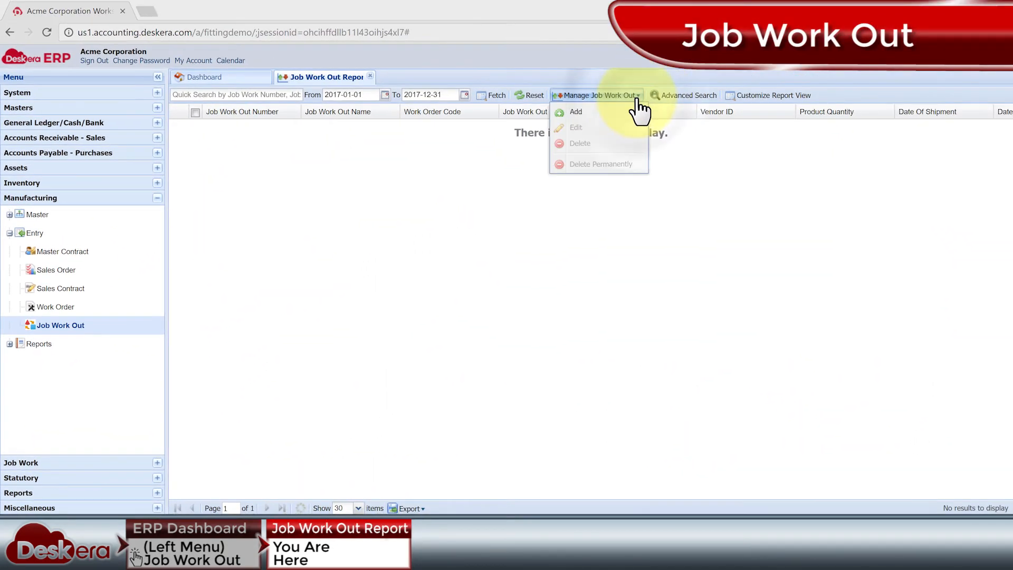
pyautogui.click(596, 126)
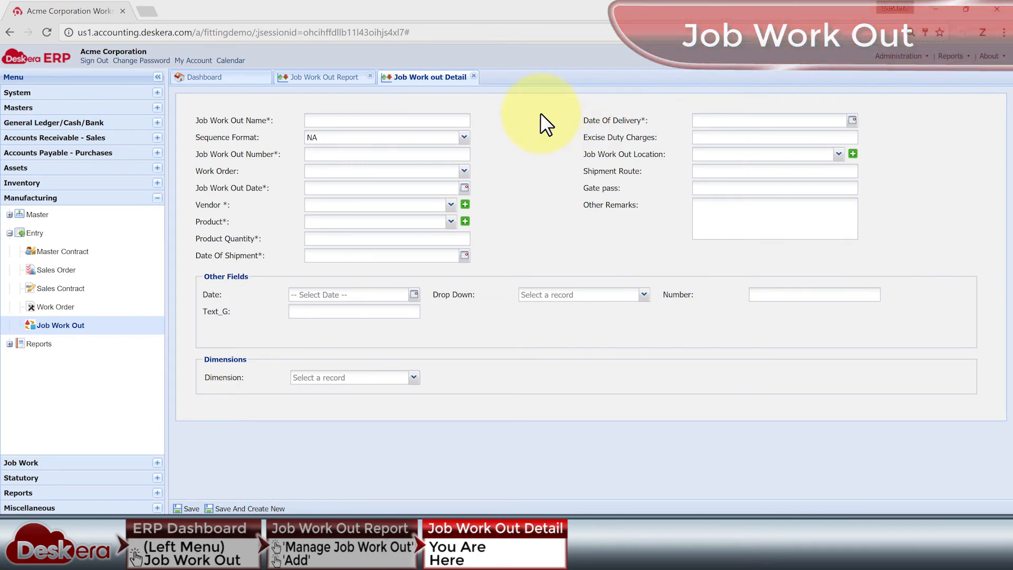
pyautogui.click(474, 76)
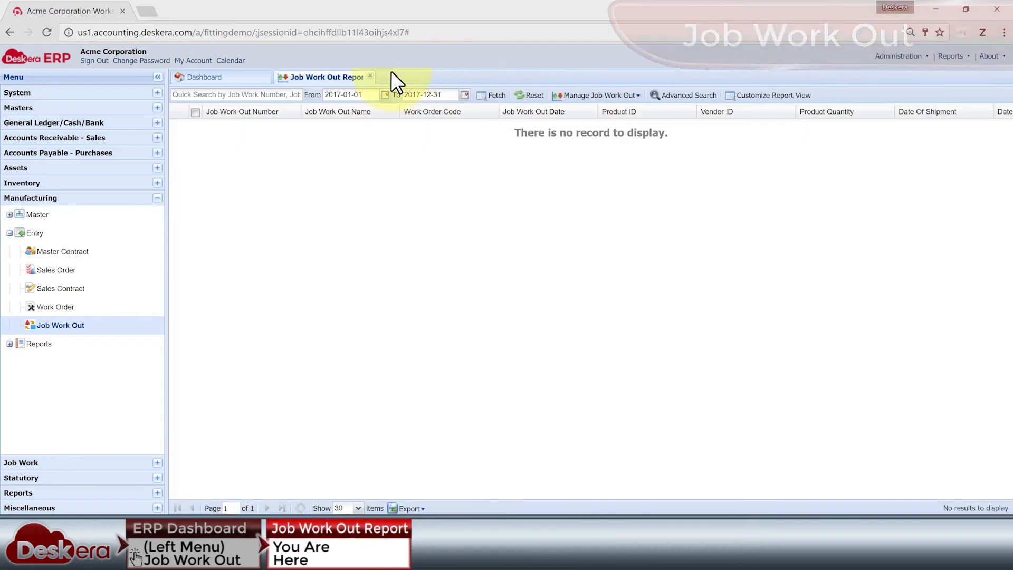
pyautogui.click(370, 76)
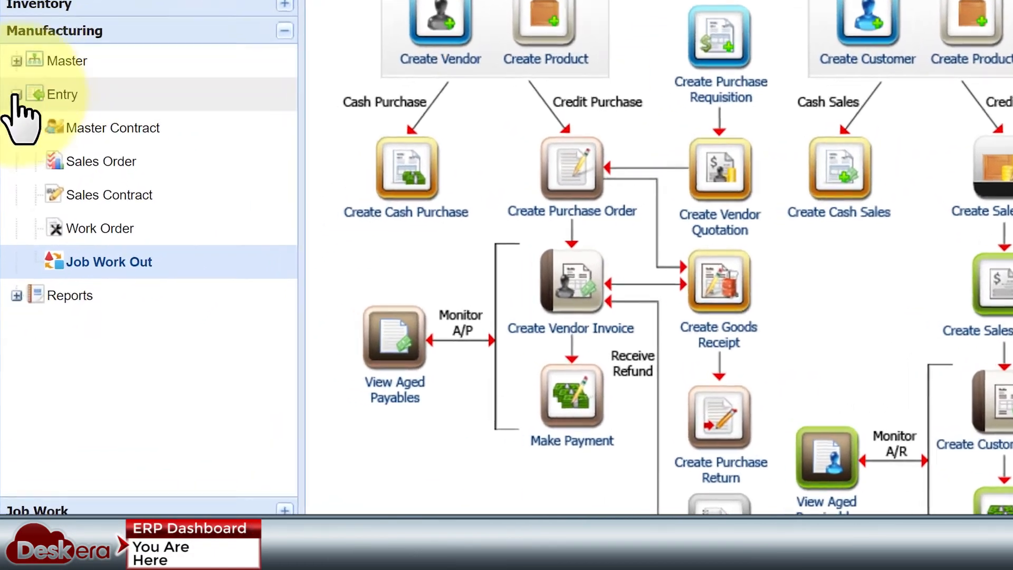
# Collapse the Manufacturing entries, list the Manufacturing reports and view the task progress register for WO 39 Float Chamber.
pyautogui.click(9, 232)
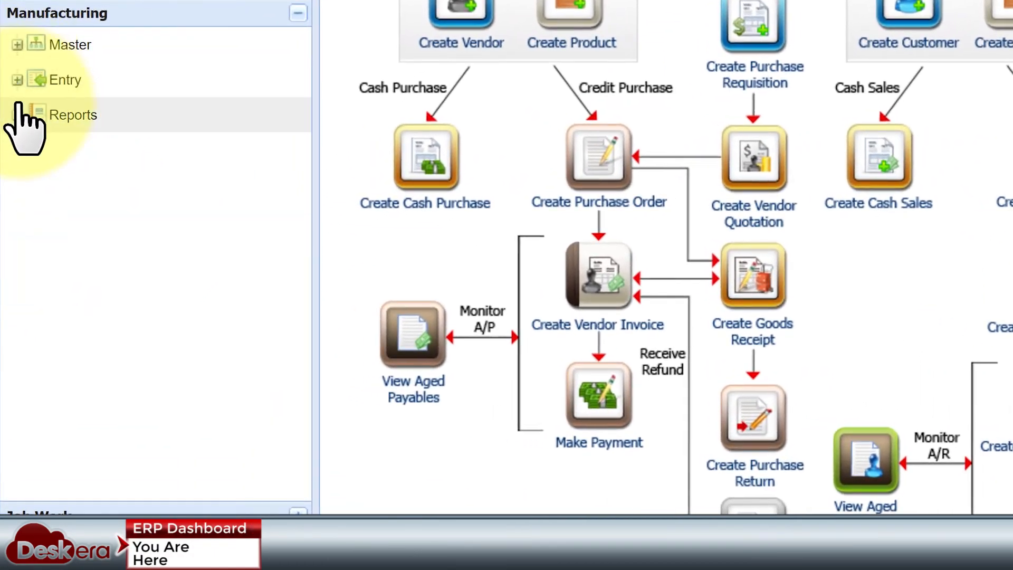
pyautogui.click(9, 251)
pyautogui.scroll(-3, 256, 147)
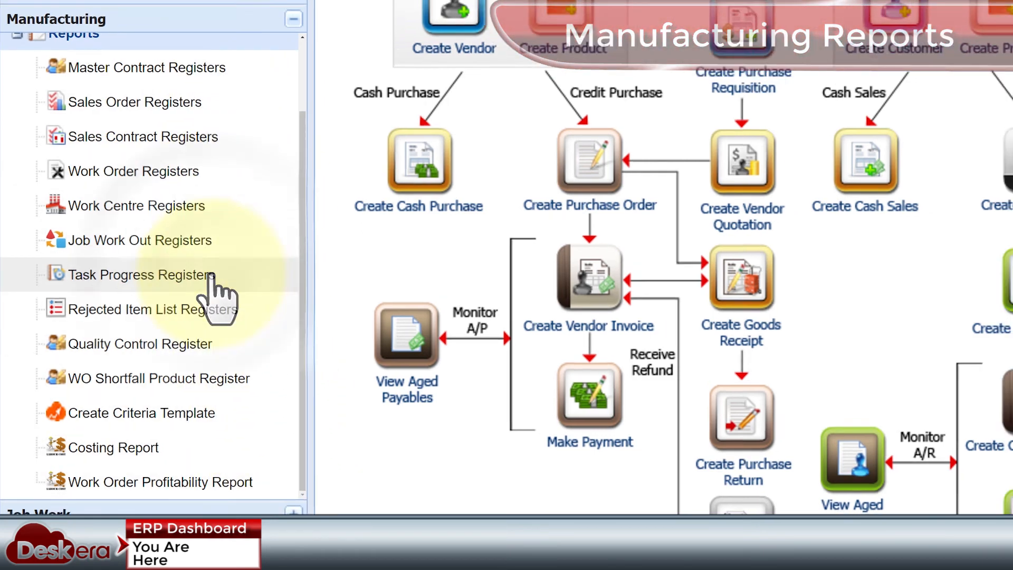
pyautogui.click(211, 275)
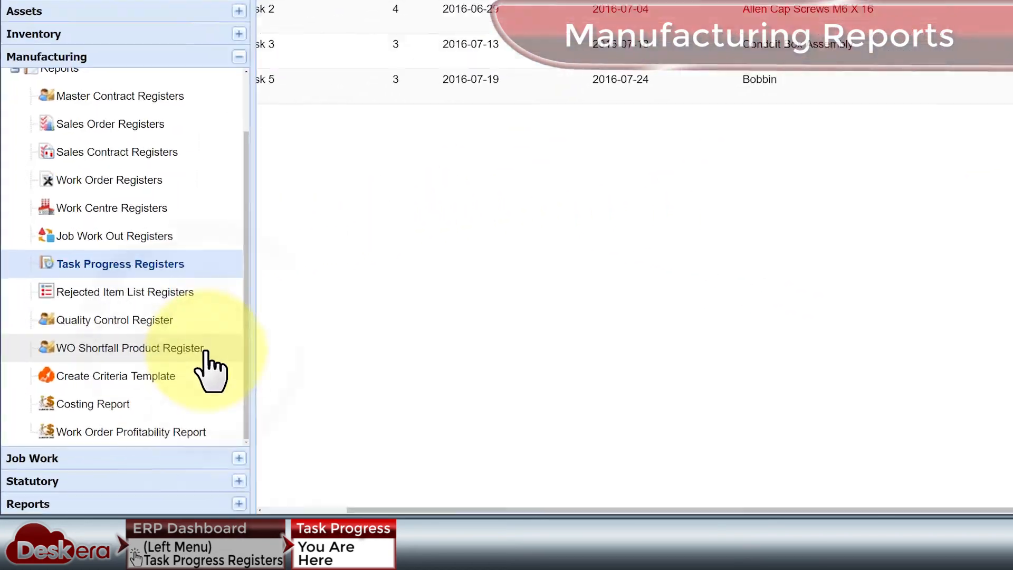
# Open the WO Shortfall Product Register and expand the work order details of Cable Gland, MS Washers, Name Plate Float Chamber and TPF 6 Connector 2 Way.
pyautogui.click(135, 393)
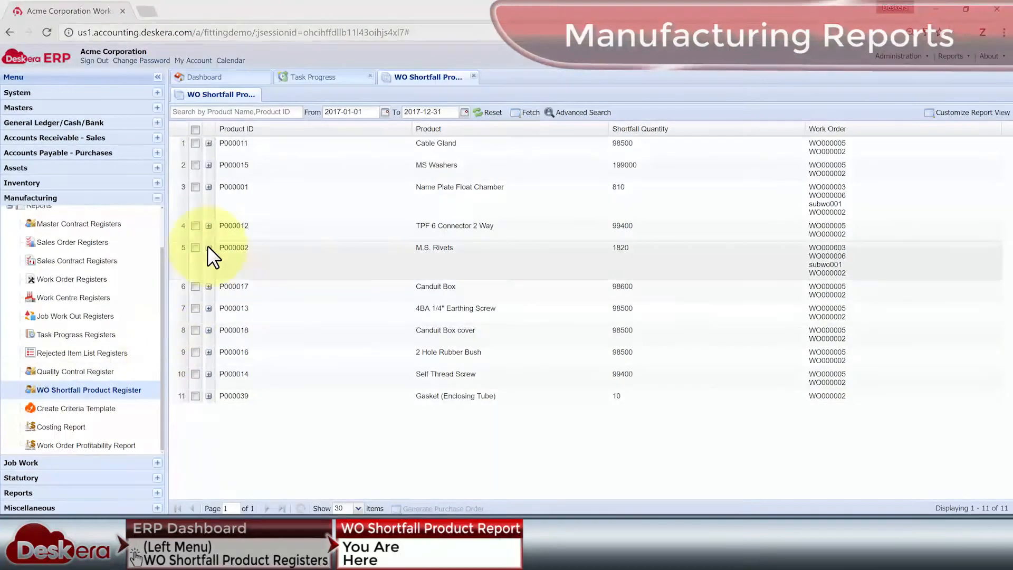
pyautogui.click(209, 143)
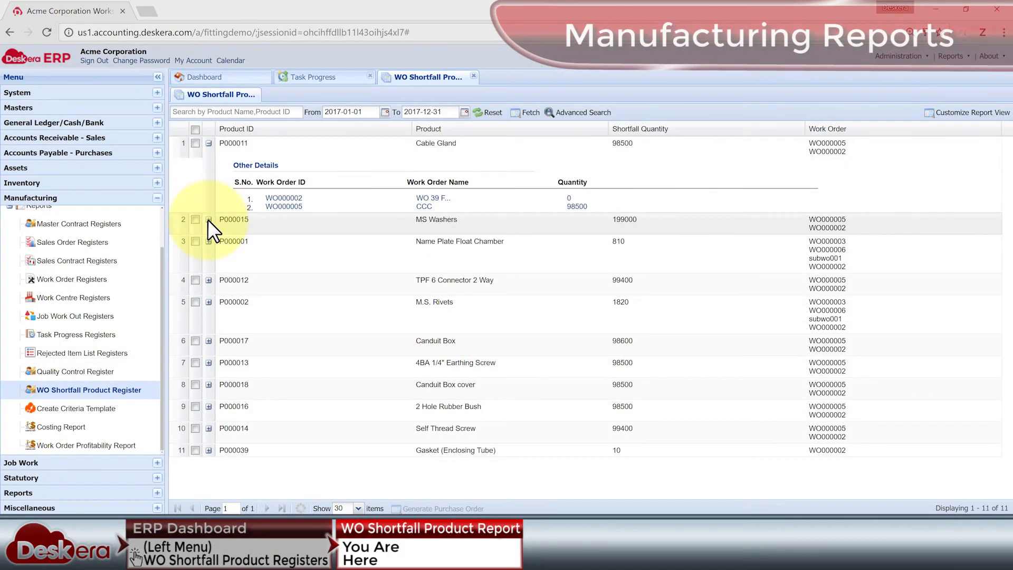
pyautogui.click(208, 219)
pyautogui.click(208, 296)
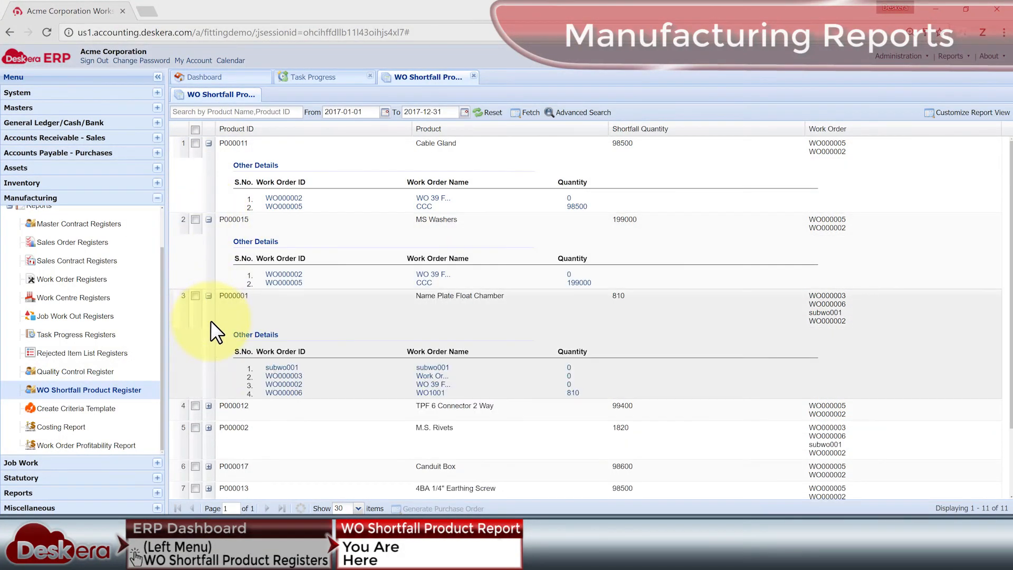
pyautogui.click(209, 406)
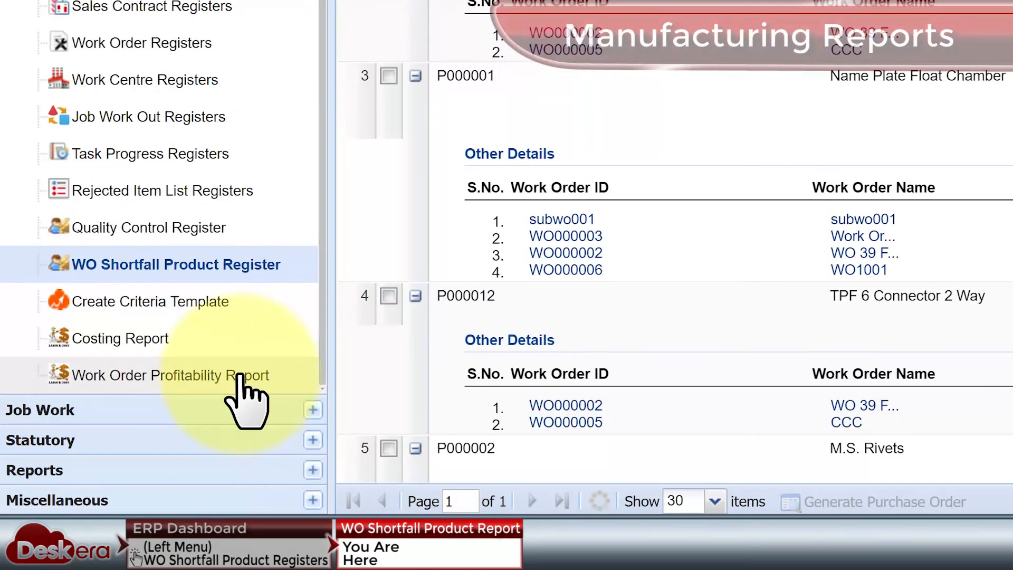
# Open the Work Order Profitability Report and fetch the costs of WO 39 Float Chamber with costing type All.
pyautogui.click(240, 376)
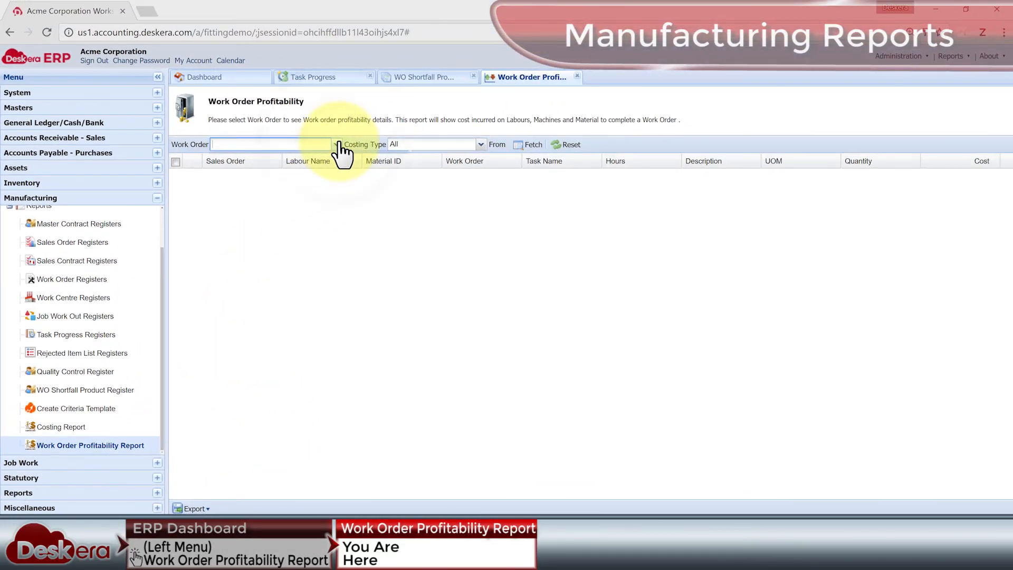
pyautogui.click(336, 144)
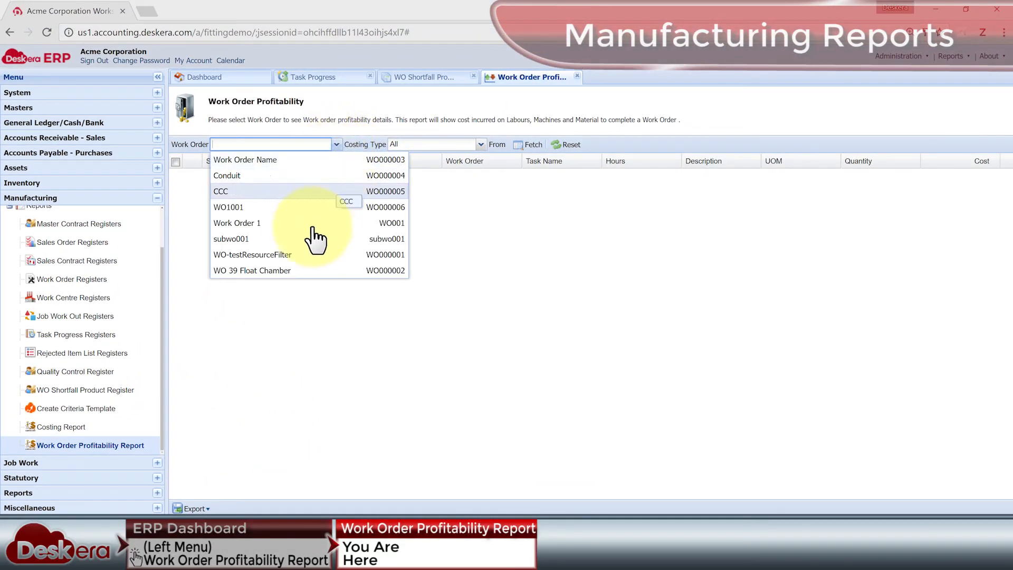
pyautogui.click(295, 268)
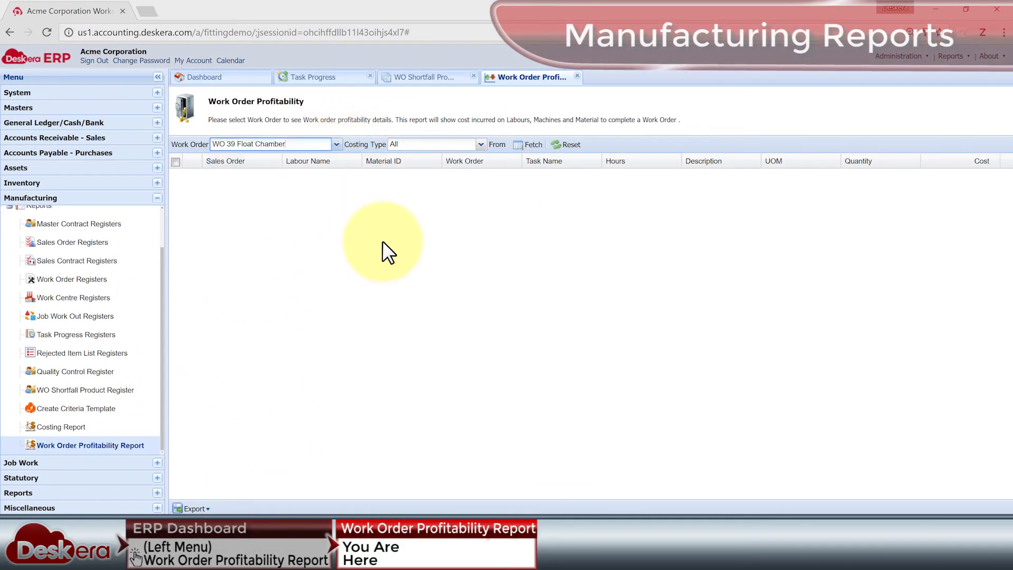
pyautogui.click(533, 145)
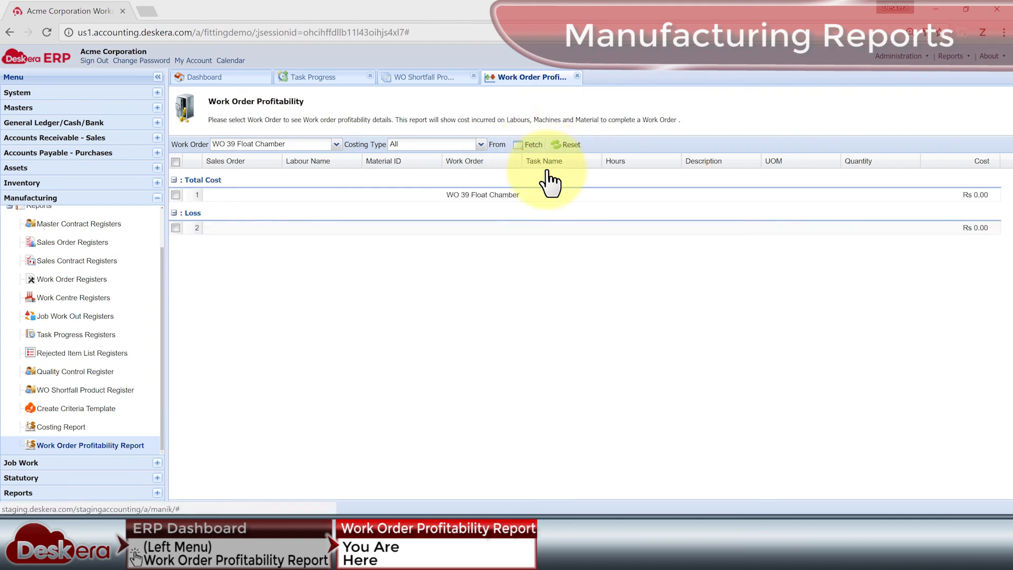
# Close the Work Order Profitability, WO Shortfall Product and Task Progress reports to return to the dashboard.
pyautogui.click(578, 75)
pyautogui.click(476, 76)
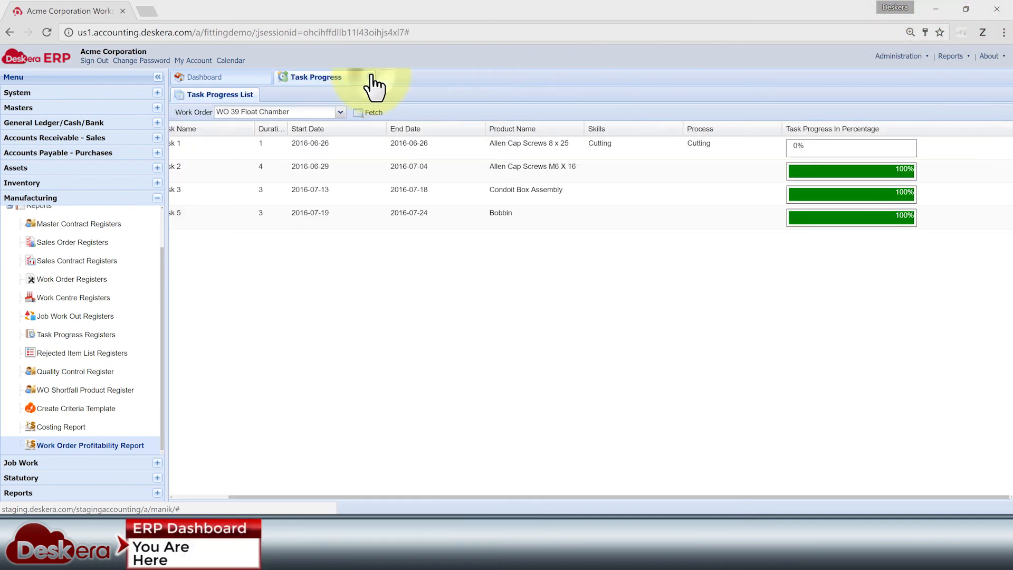
pyautogui.click(372, 75)
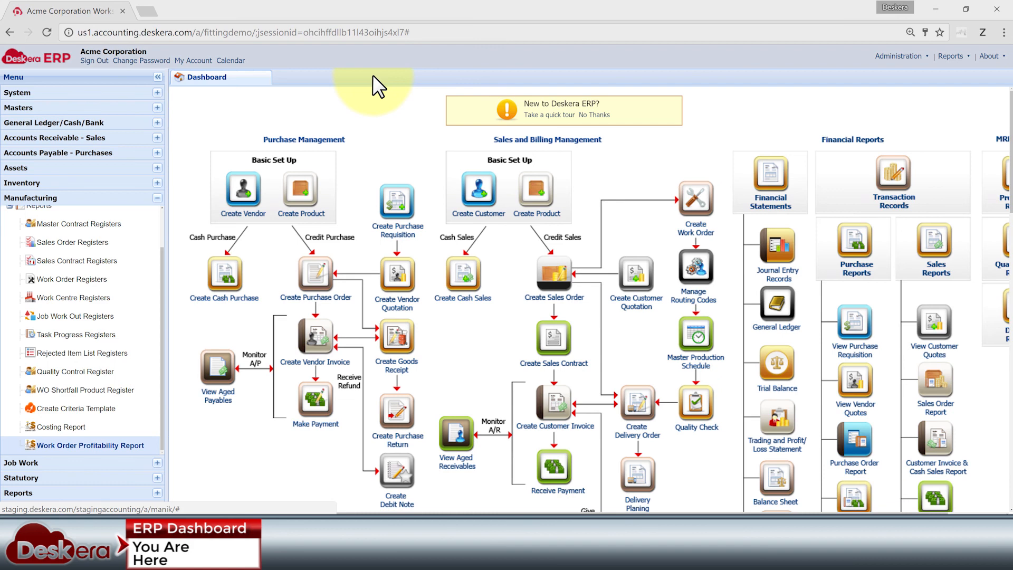